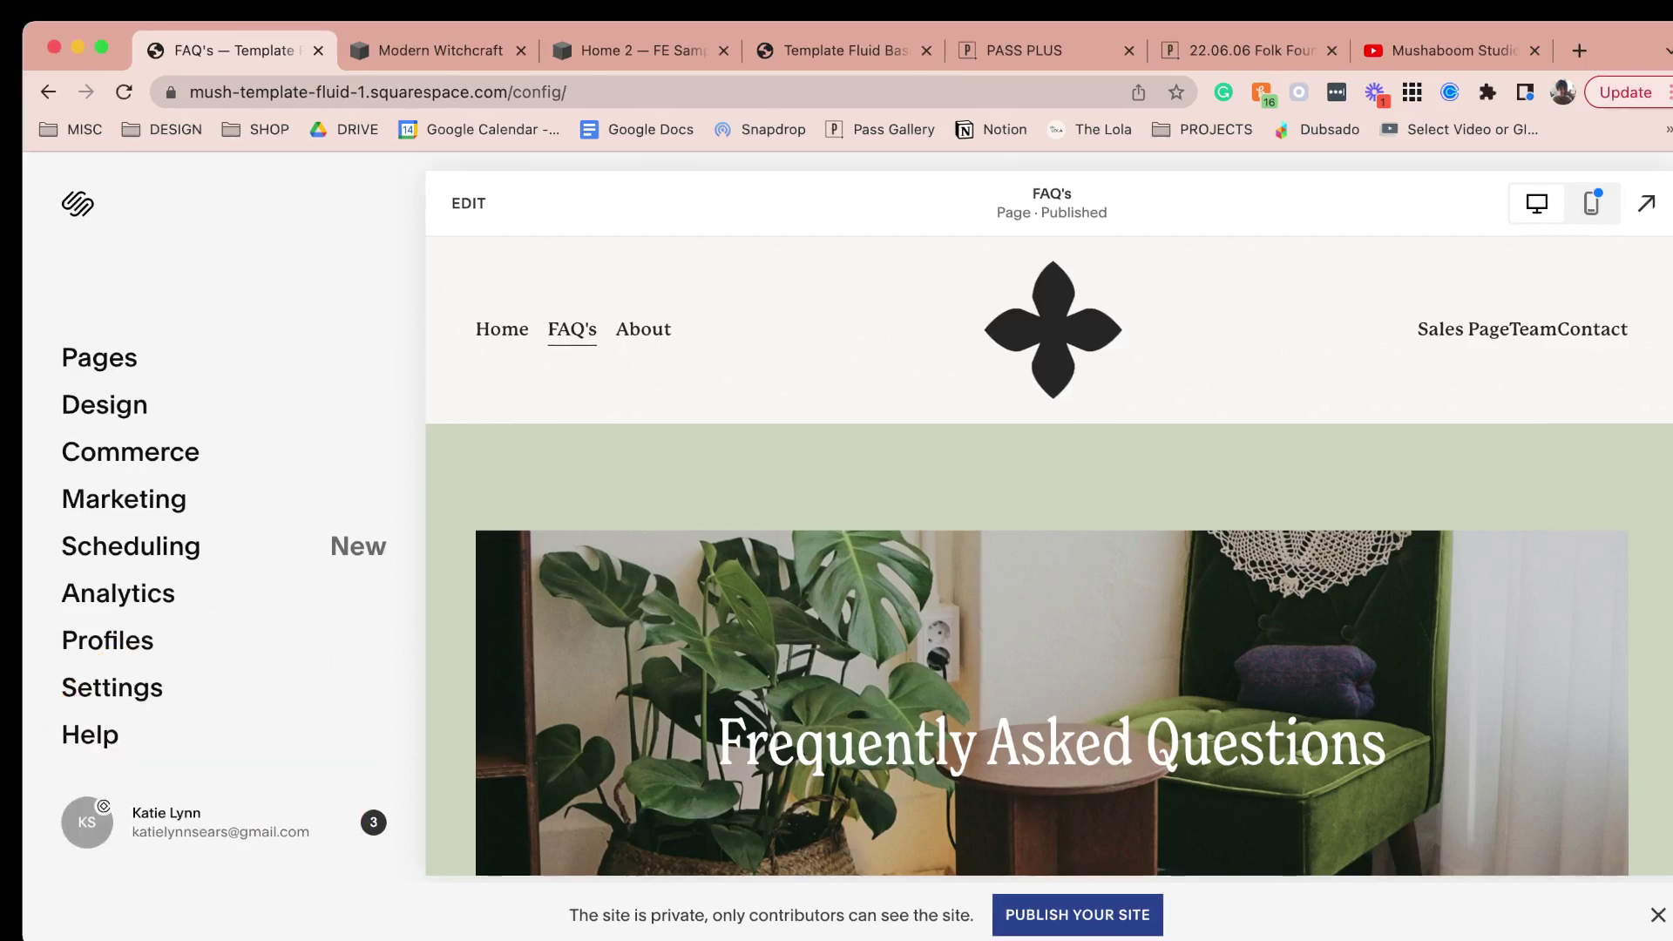
Open the FAQ's page for editing and add a text block to the flower image section below "How can I build faster?".
{"action": "scroll", "coordinate": [1026, 558], "scroll_direction": "down", "scroll_amount": 7}
{"action": "left_click", "coordinate": [469, 203]}
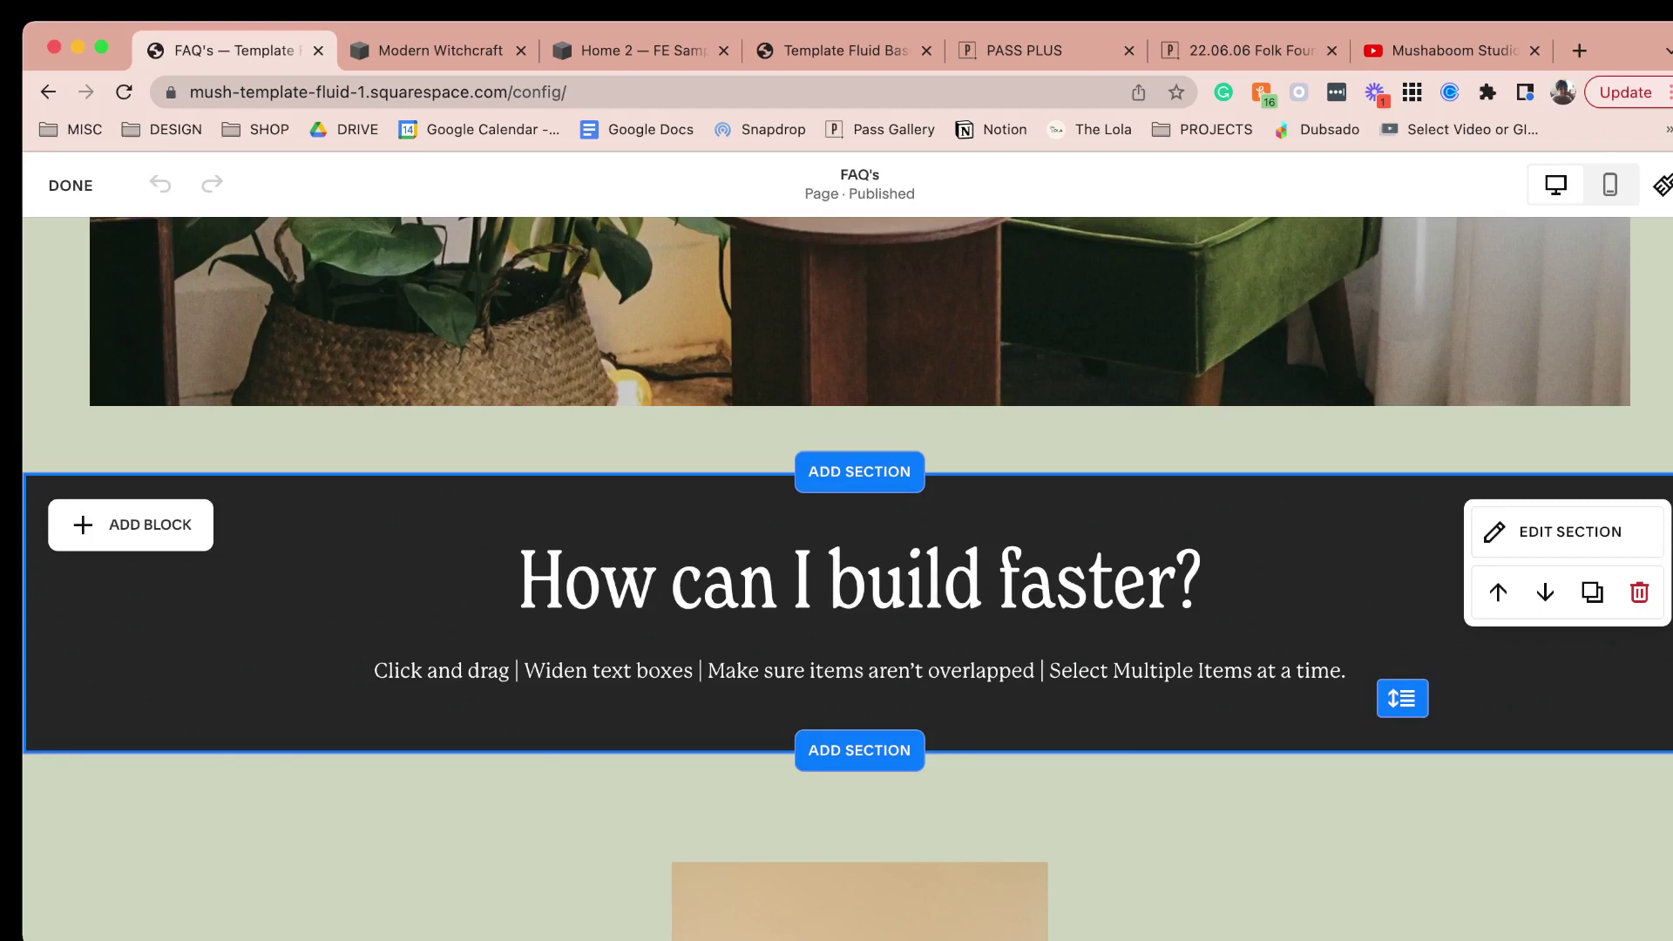
{"action": "scroll", "coordinate": [837, 575], "scroll_direction": "down", "scroll_amount": 4}
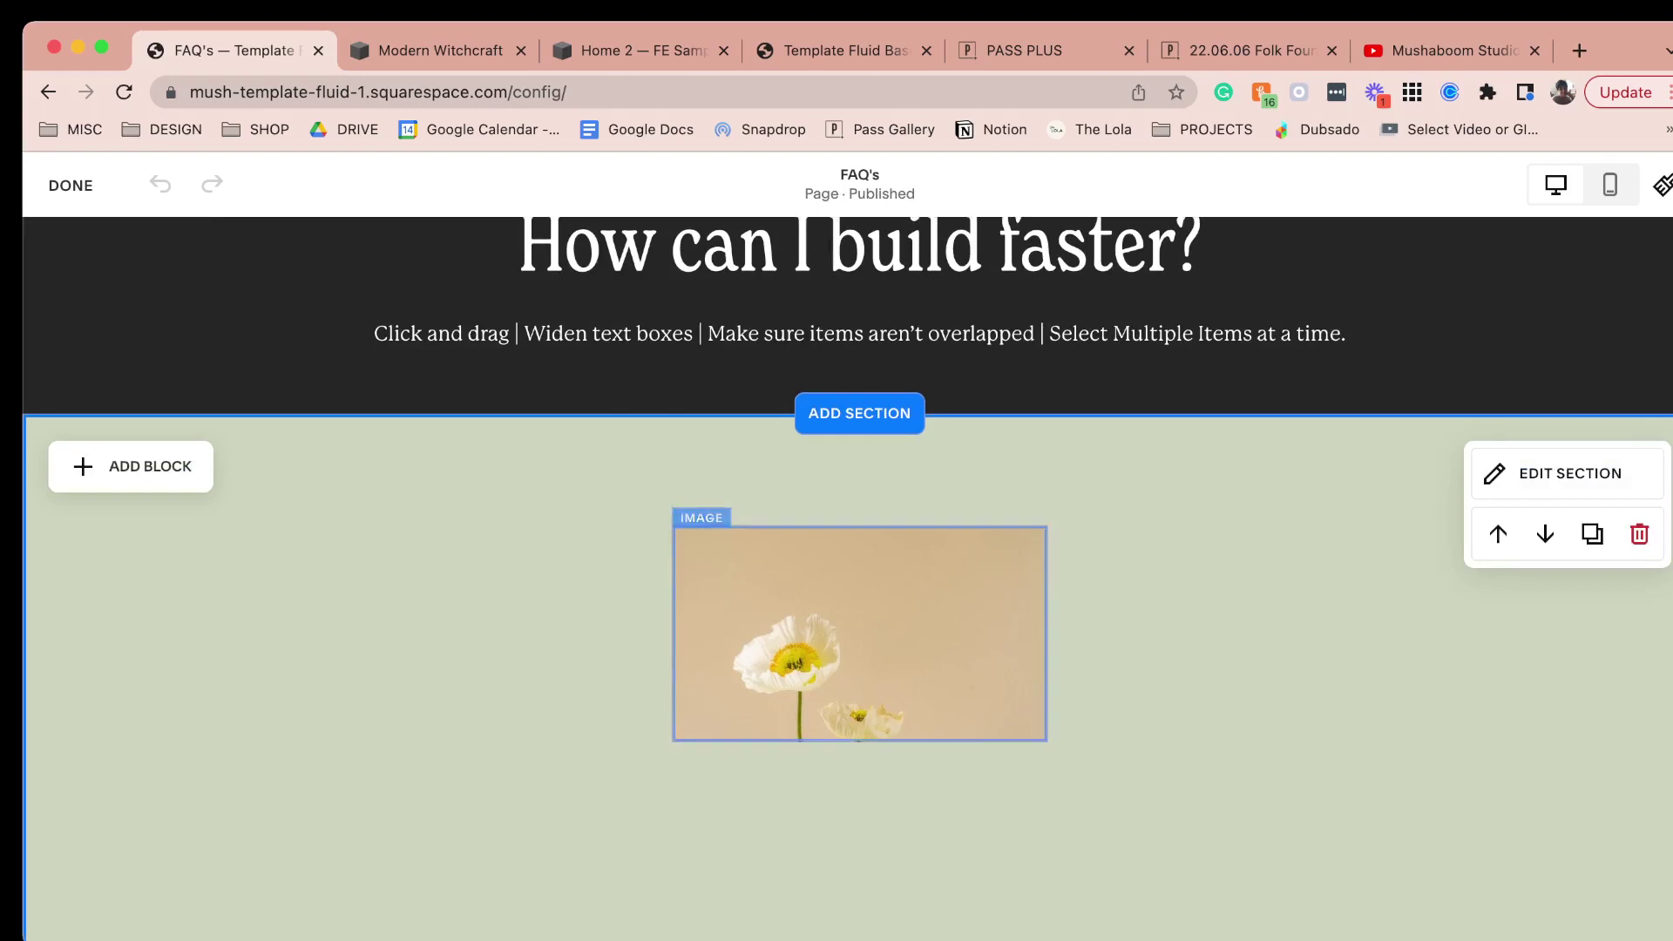
{"action": "left_click", "coordinate": [130, 466]}
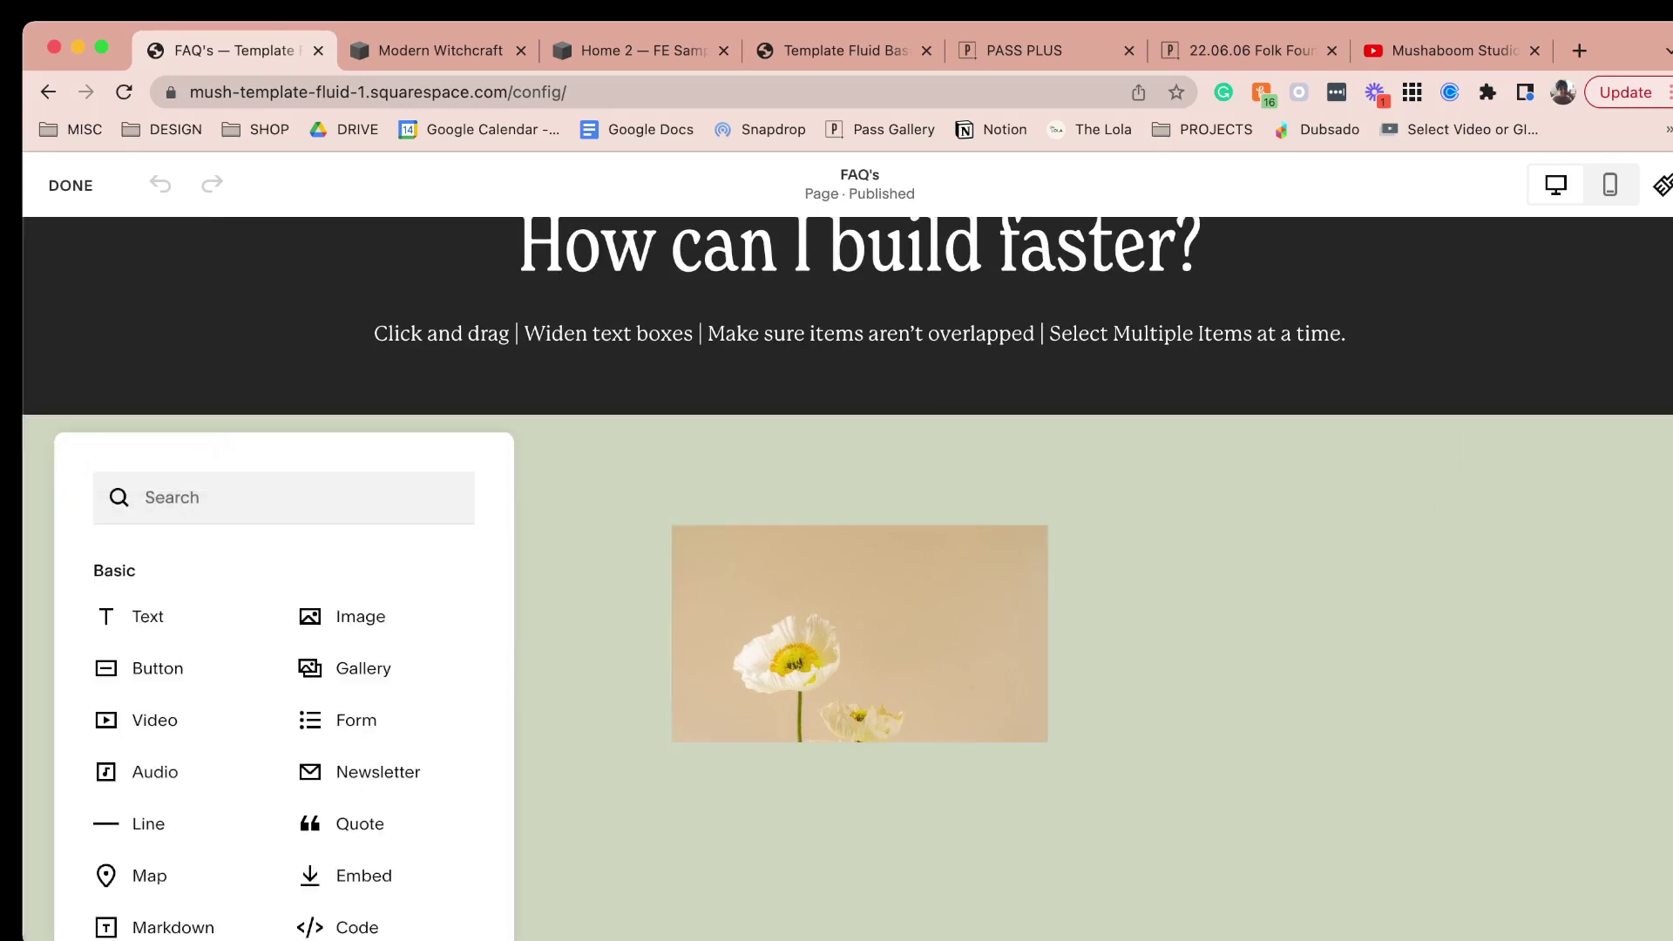
{"action": "left_click", "coordinate": [184, 616]}
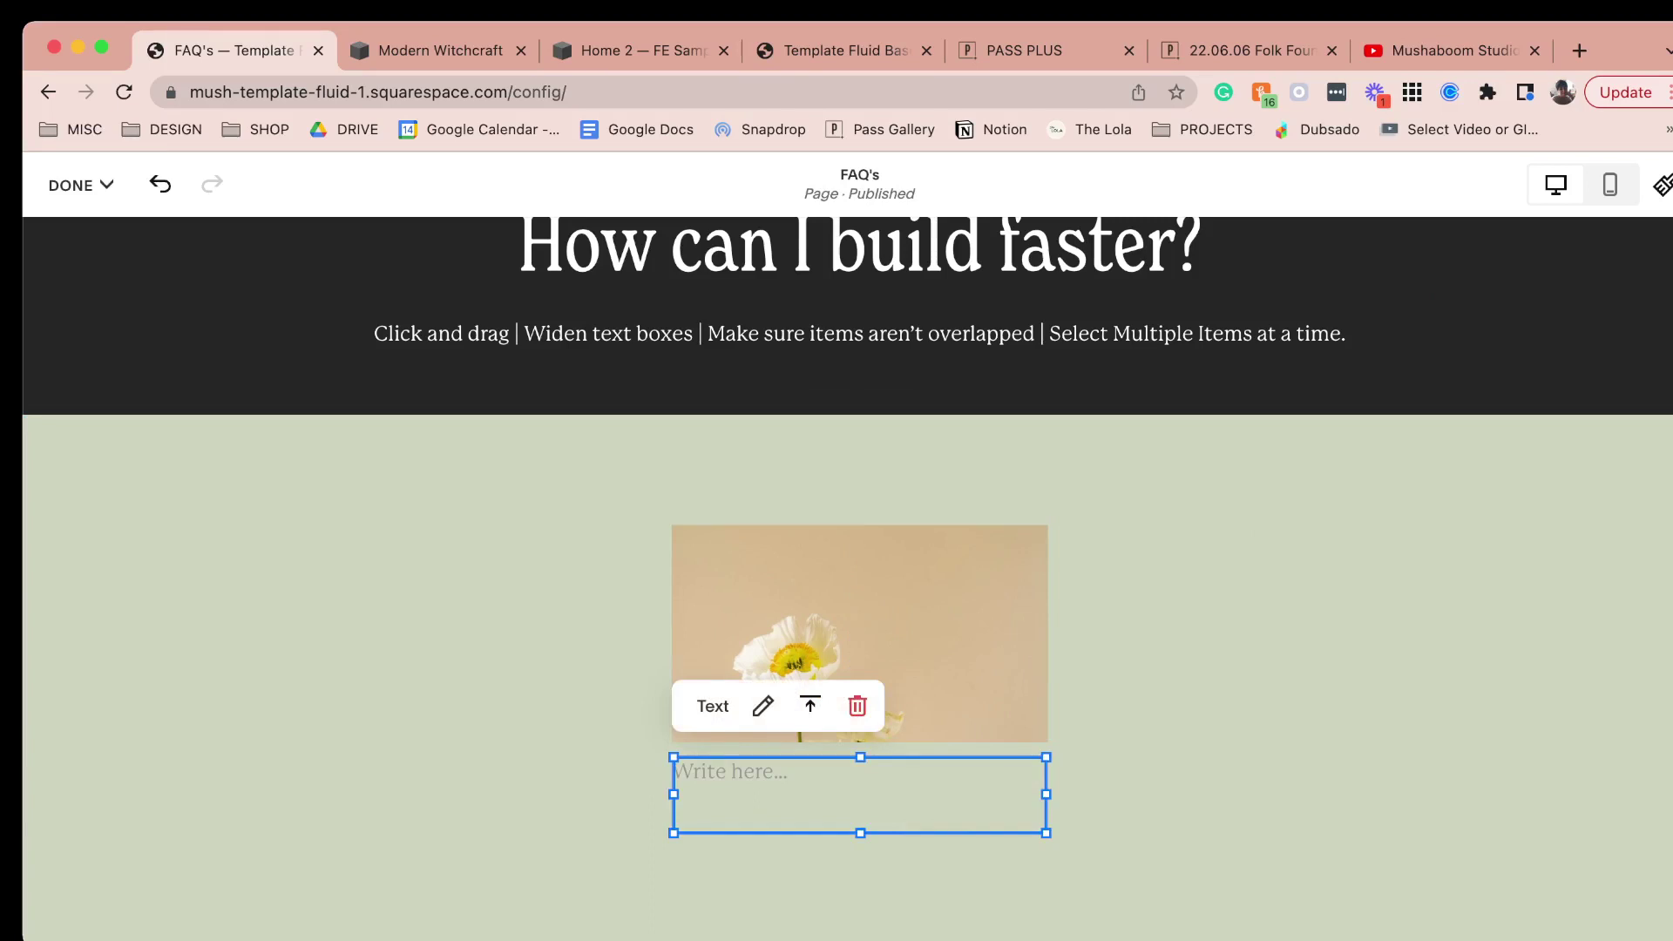
Widen the empty text block evenly on both sides until it spans most of the section's width.
{"action": "left_click_drag", "start_coordinate": [674, 794], "coordinate": [220, 794]}
{"action": "left_click_drag", "start_coordinate": [1046, 797], "coordinate": [1499, 798]}
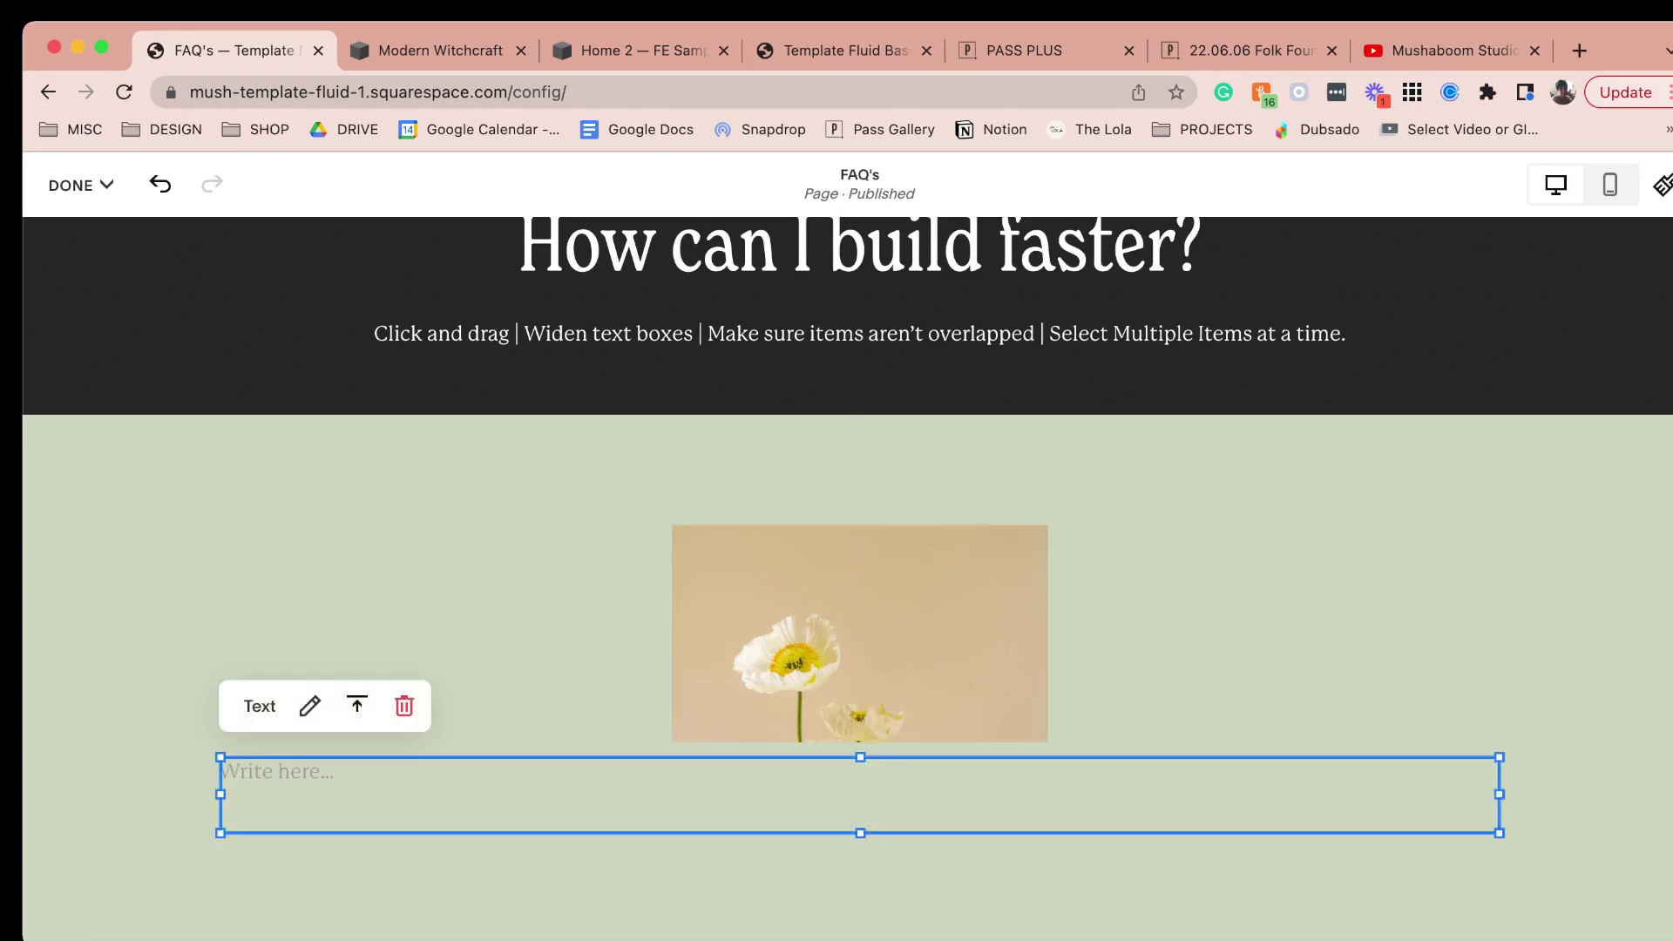
{"action": "scroll", "coordinate": [847, 575], "scroll_direction": "down", "scroll_amount": 2}
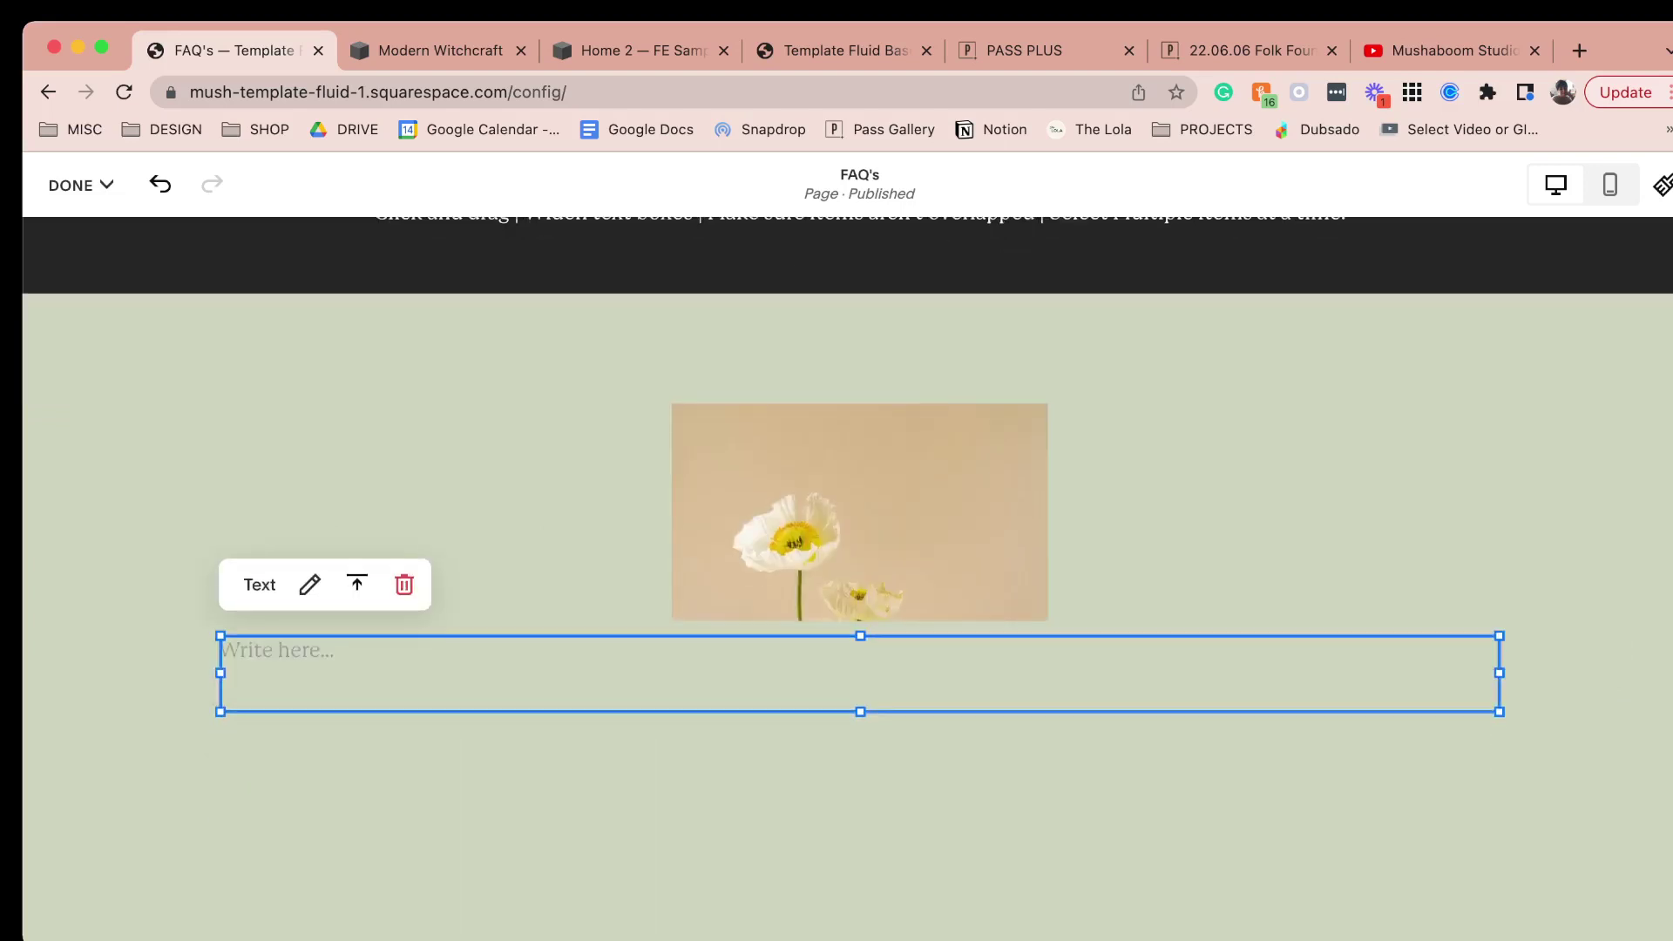
{"action": "scroll", "coordinate": [847, 575], "scroll_direction": "down", "scroll_amount": 2}
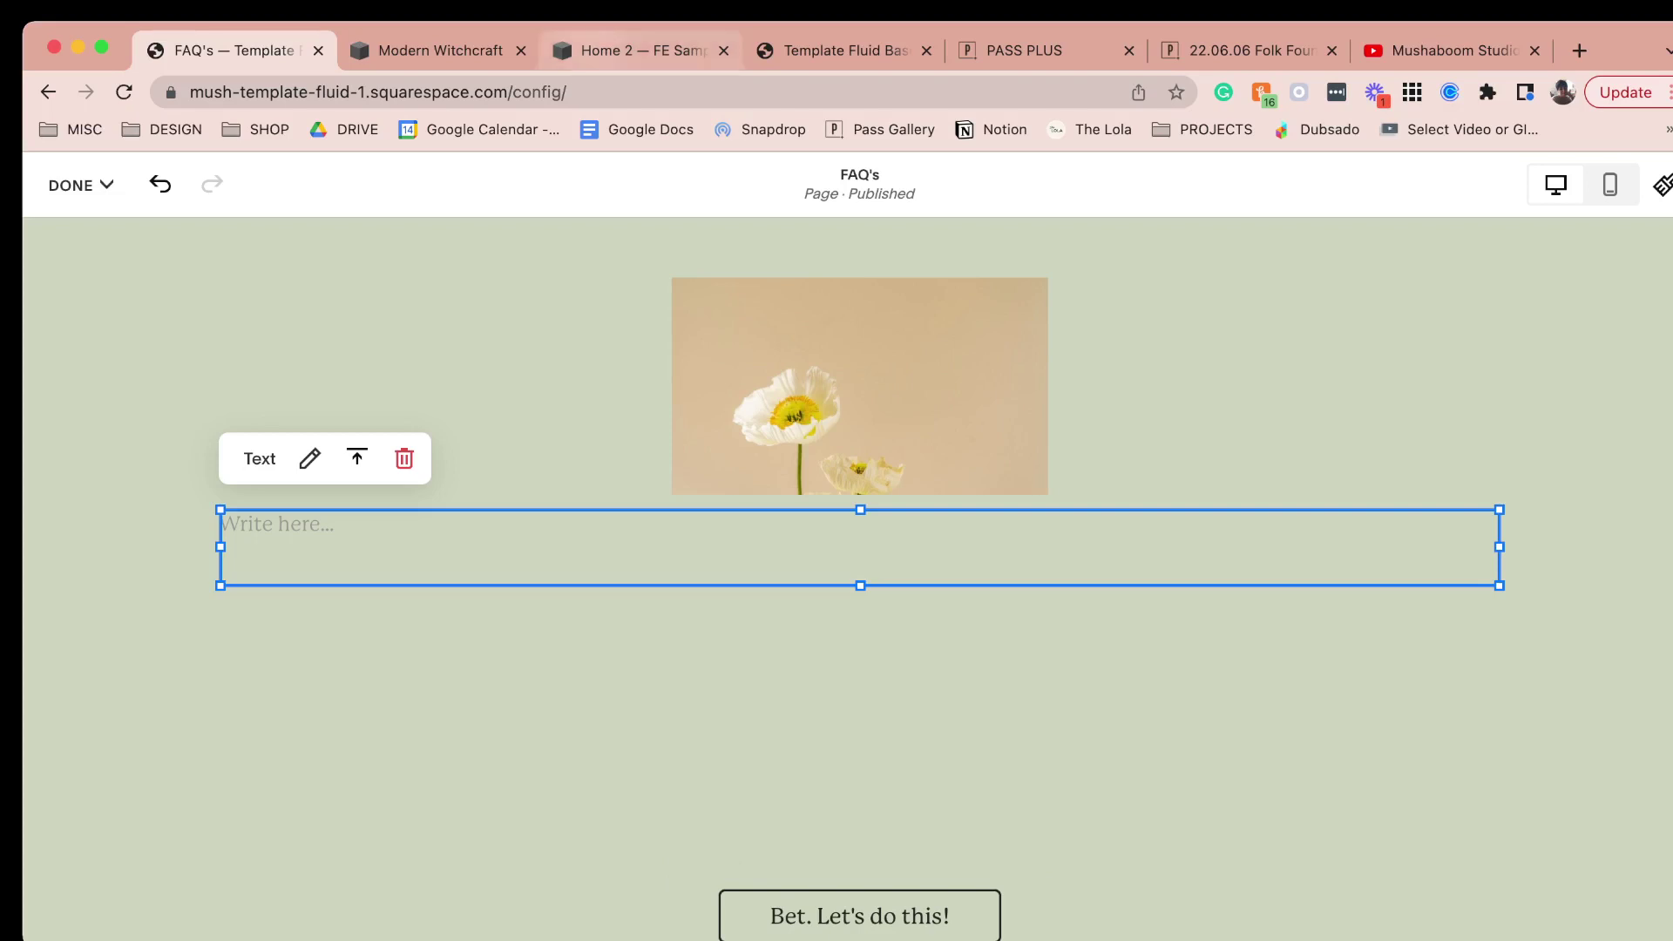
Copy the title and tagline from the Modern Witchcraft site's home page and paste them into the new text block.
{"action": "left_click", "coordinate": [641, 50]}
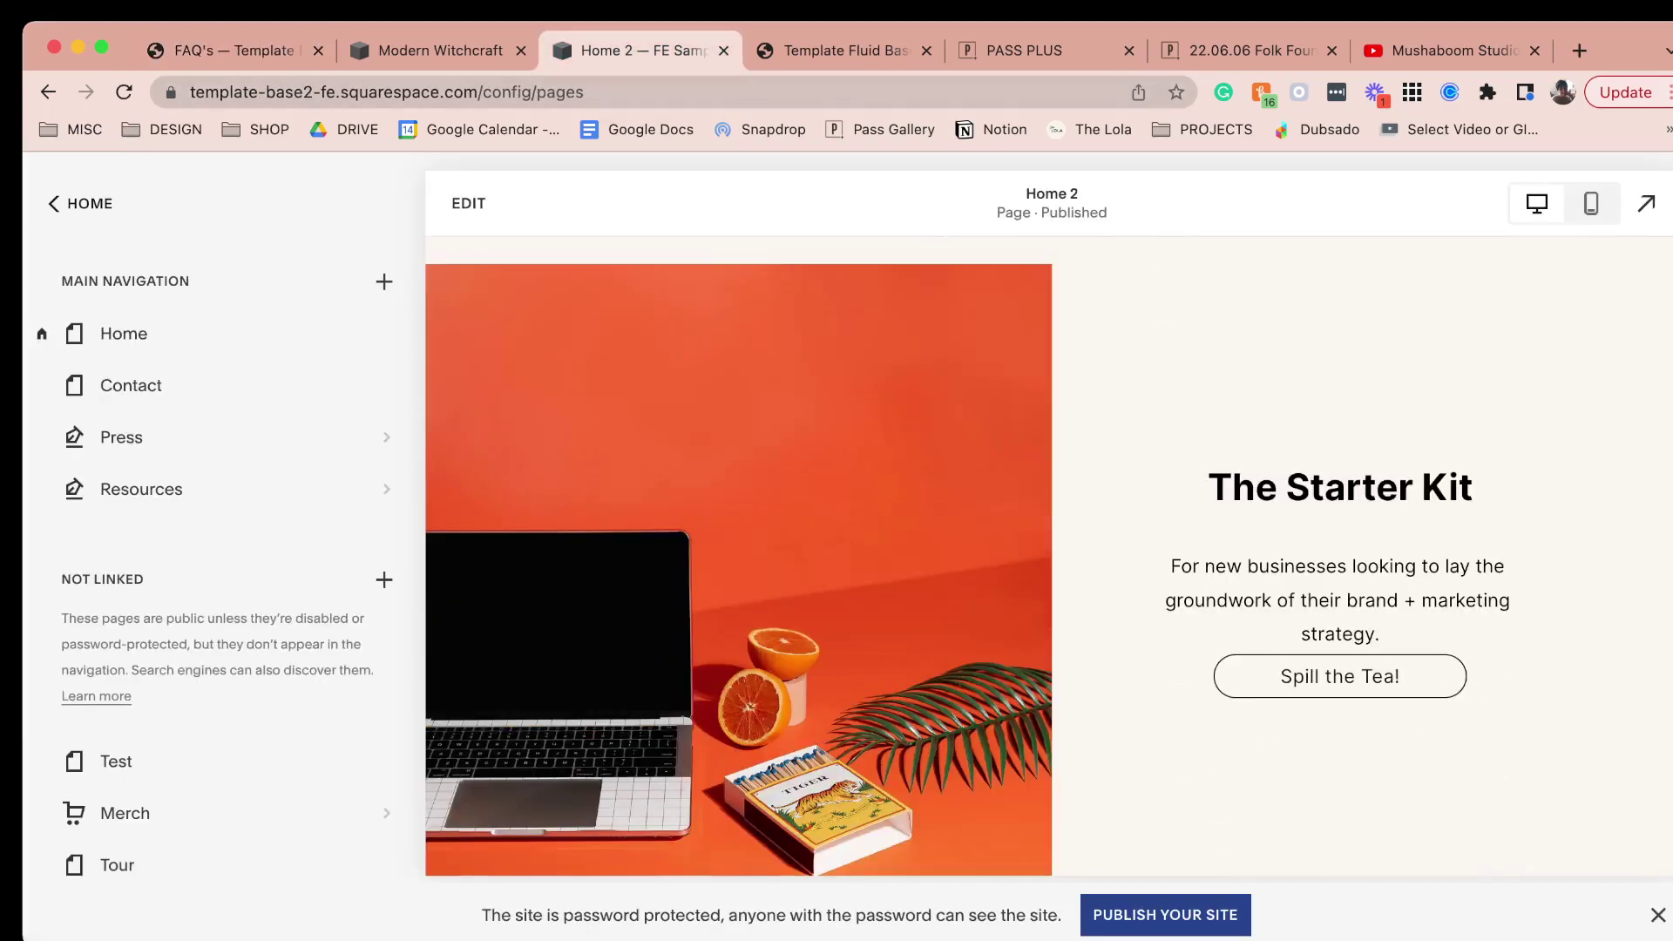
{"action": "left_click", "coordinate": [440, 50]}
{"action": "left_click_drag", "start_coordinate": [1111, 656], "coordinate": [684, 396]}
{"action": "key", "text": "super+c"}
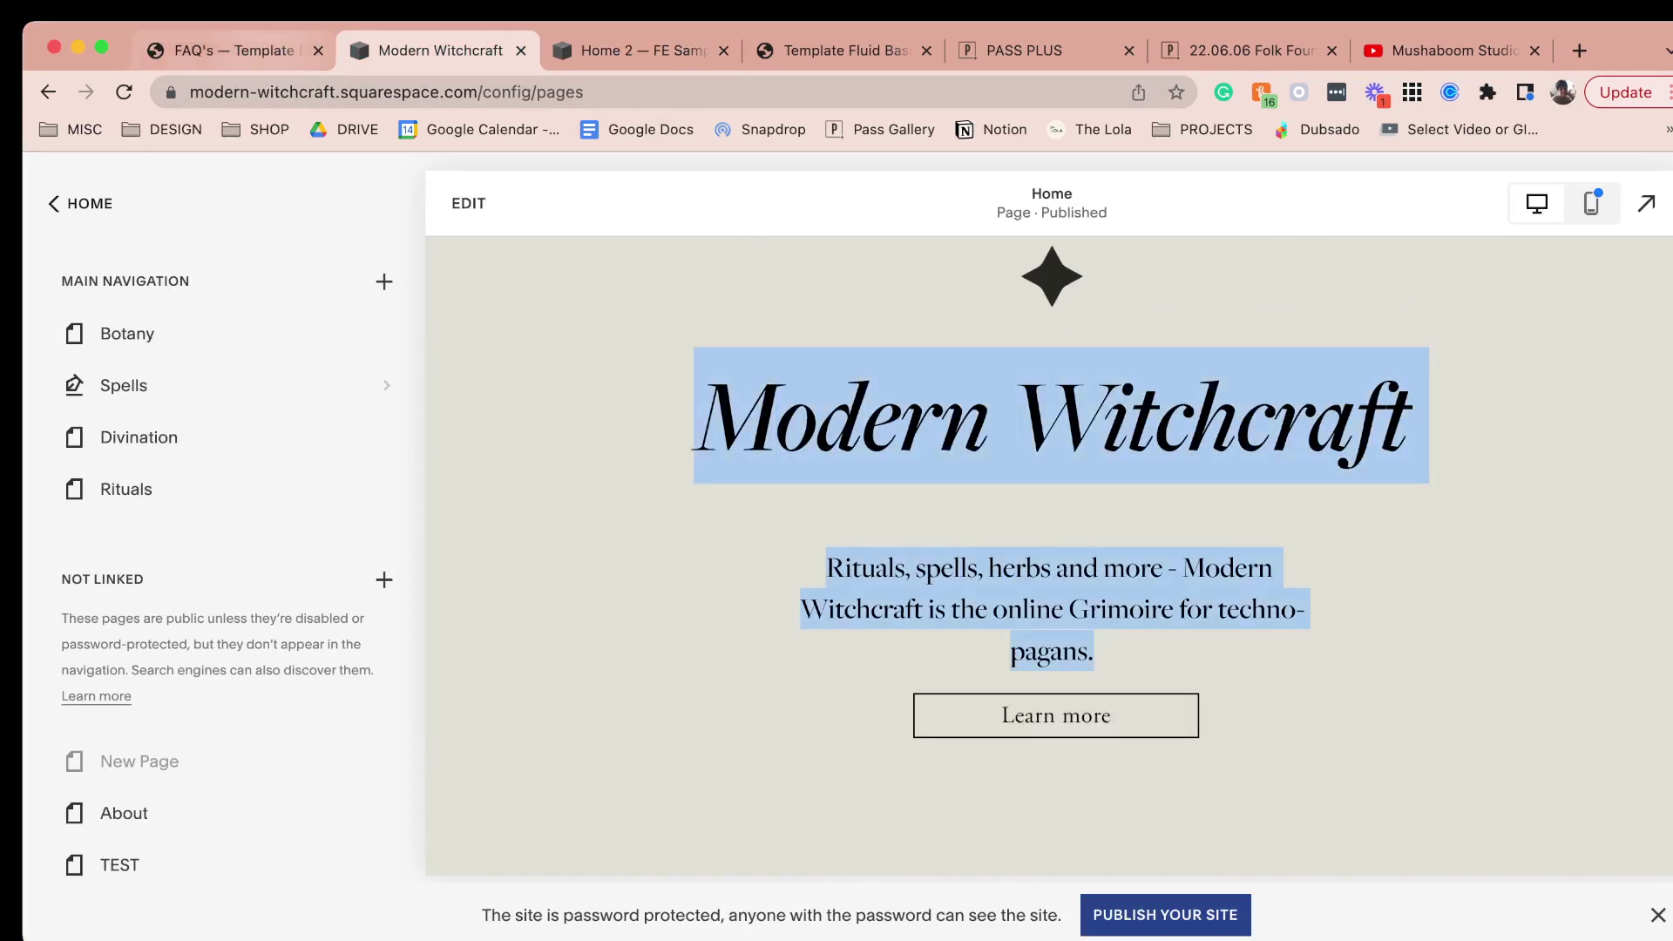
{"action": "left_click", "coordinate": [228, 50]}
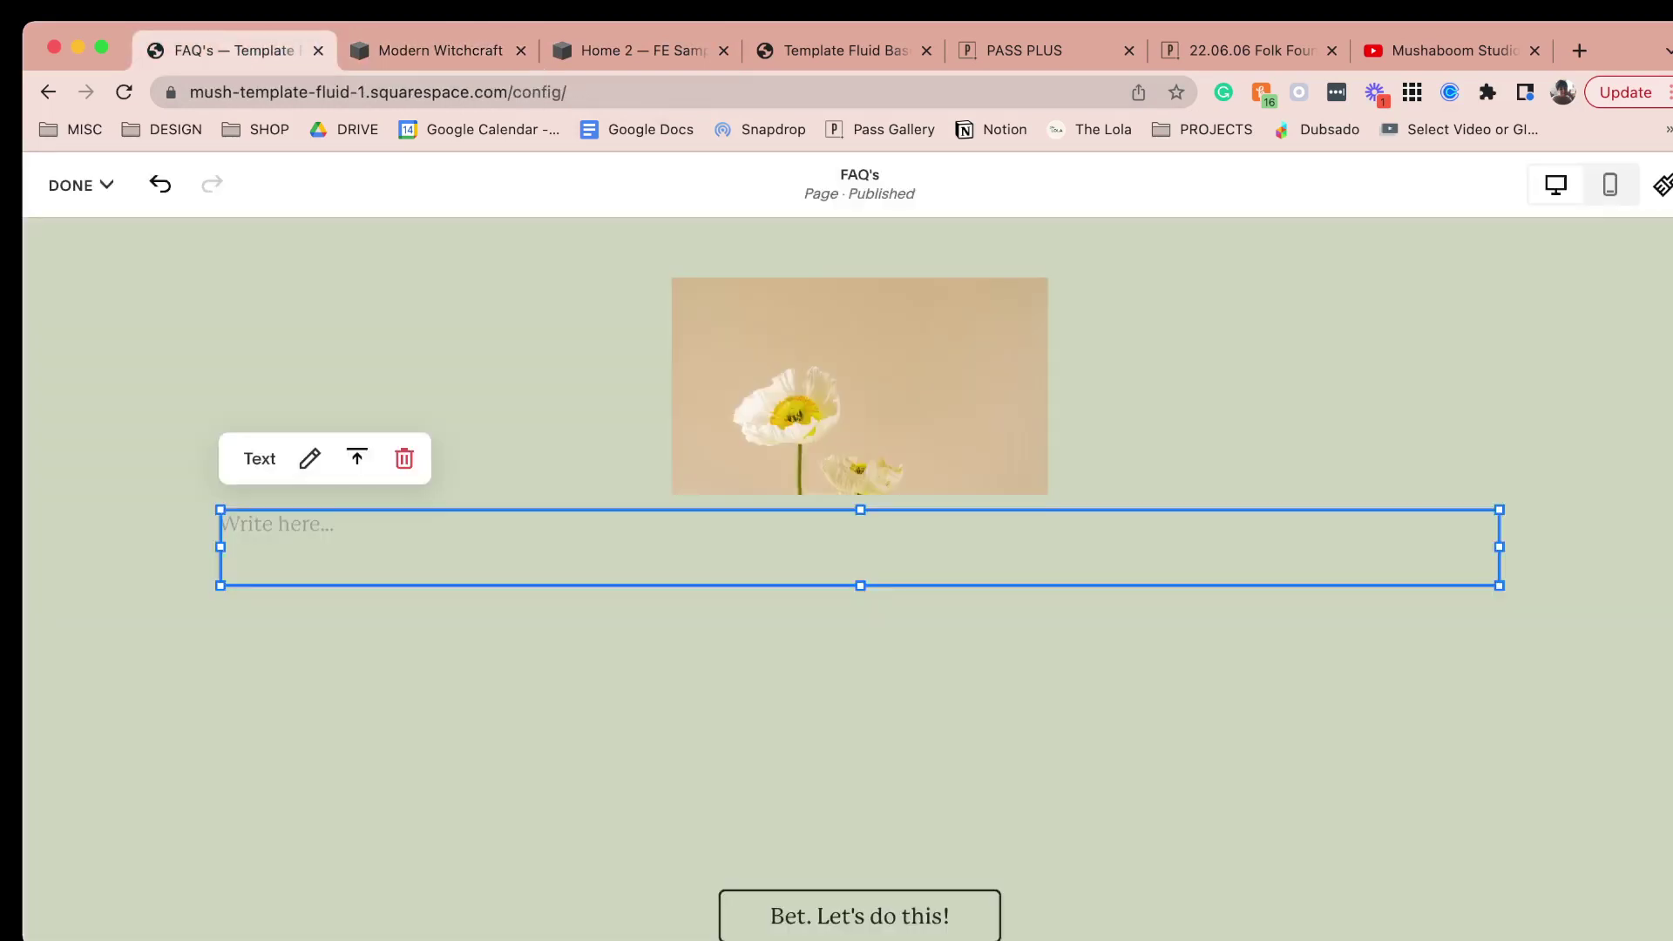
{"action": "double_click", "coordinate": [859, 547]}
{"action": "key", "text": "super+v"}
Remove bold and italic from the pasted "Modern Witchcraft" title, set it to Heading 1 and center it.
{"action": "triple_click", "coordinate": [314, 524]}
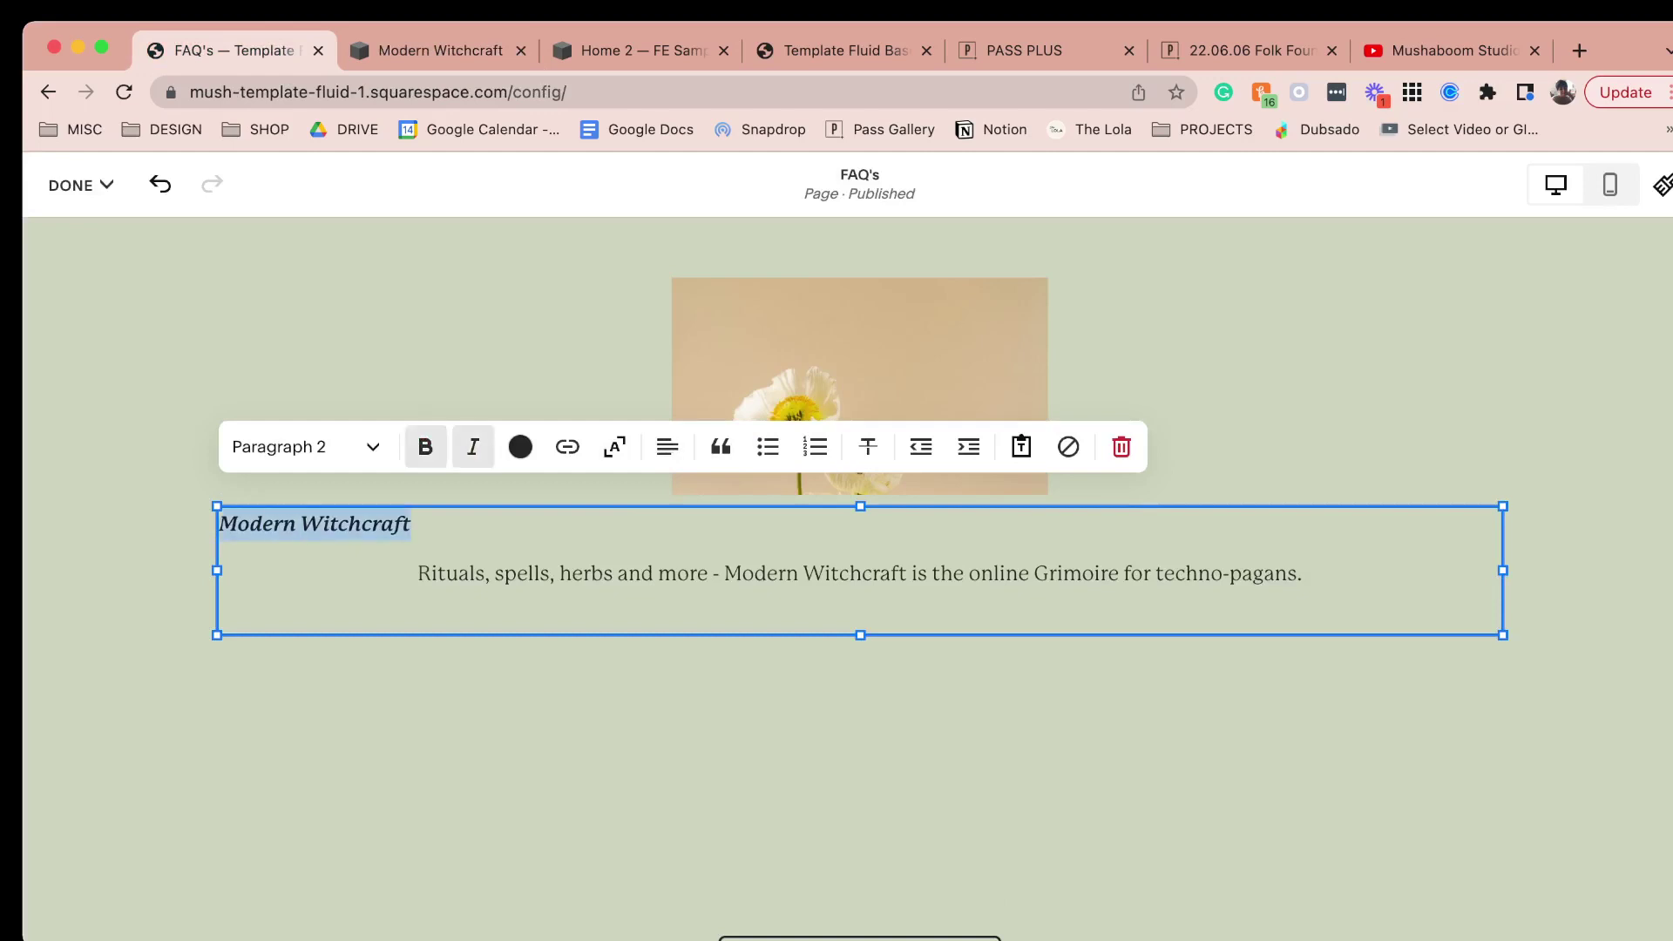
{"action": "key", "text": "super+b"}
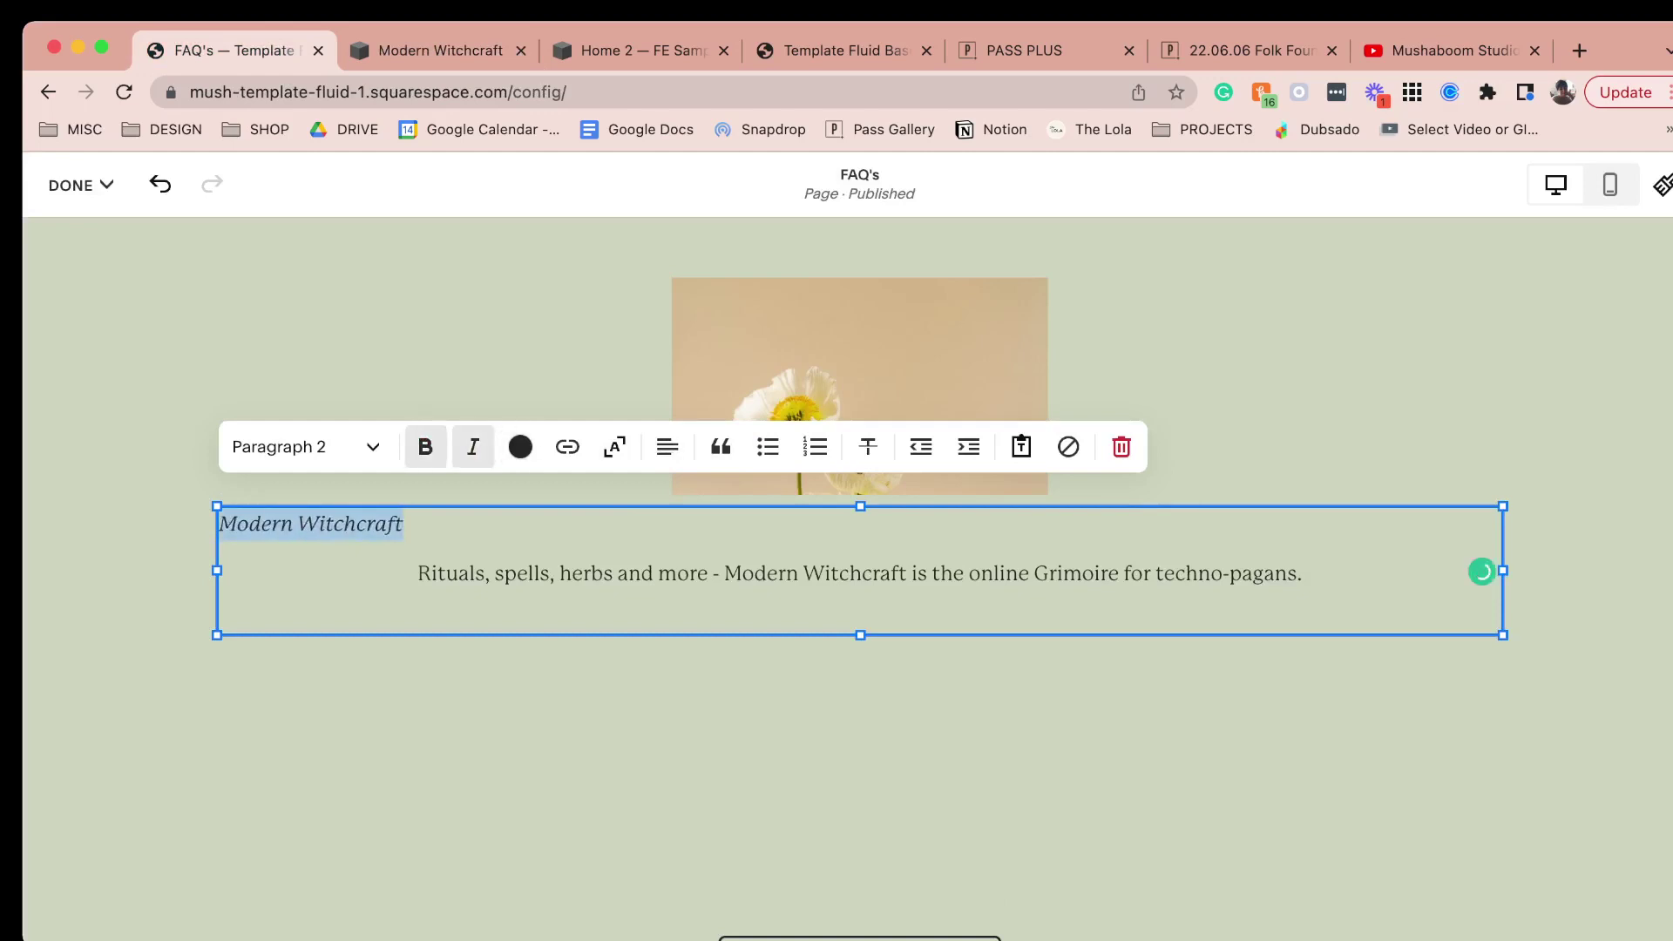
{"action": "key", "text": "super+i"}
{"action": "left_click", "coordinate": [307, 448]}
{"action": "left_click", "coordinate": [279, 508]}
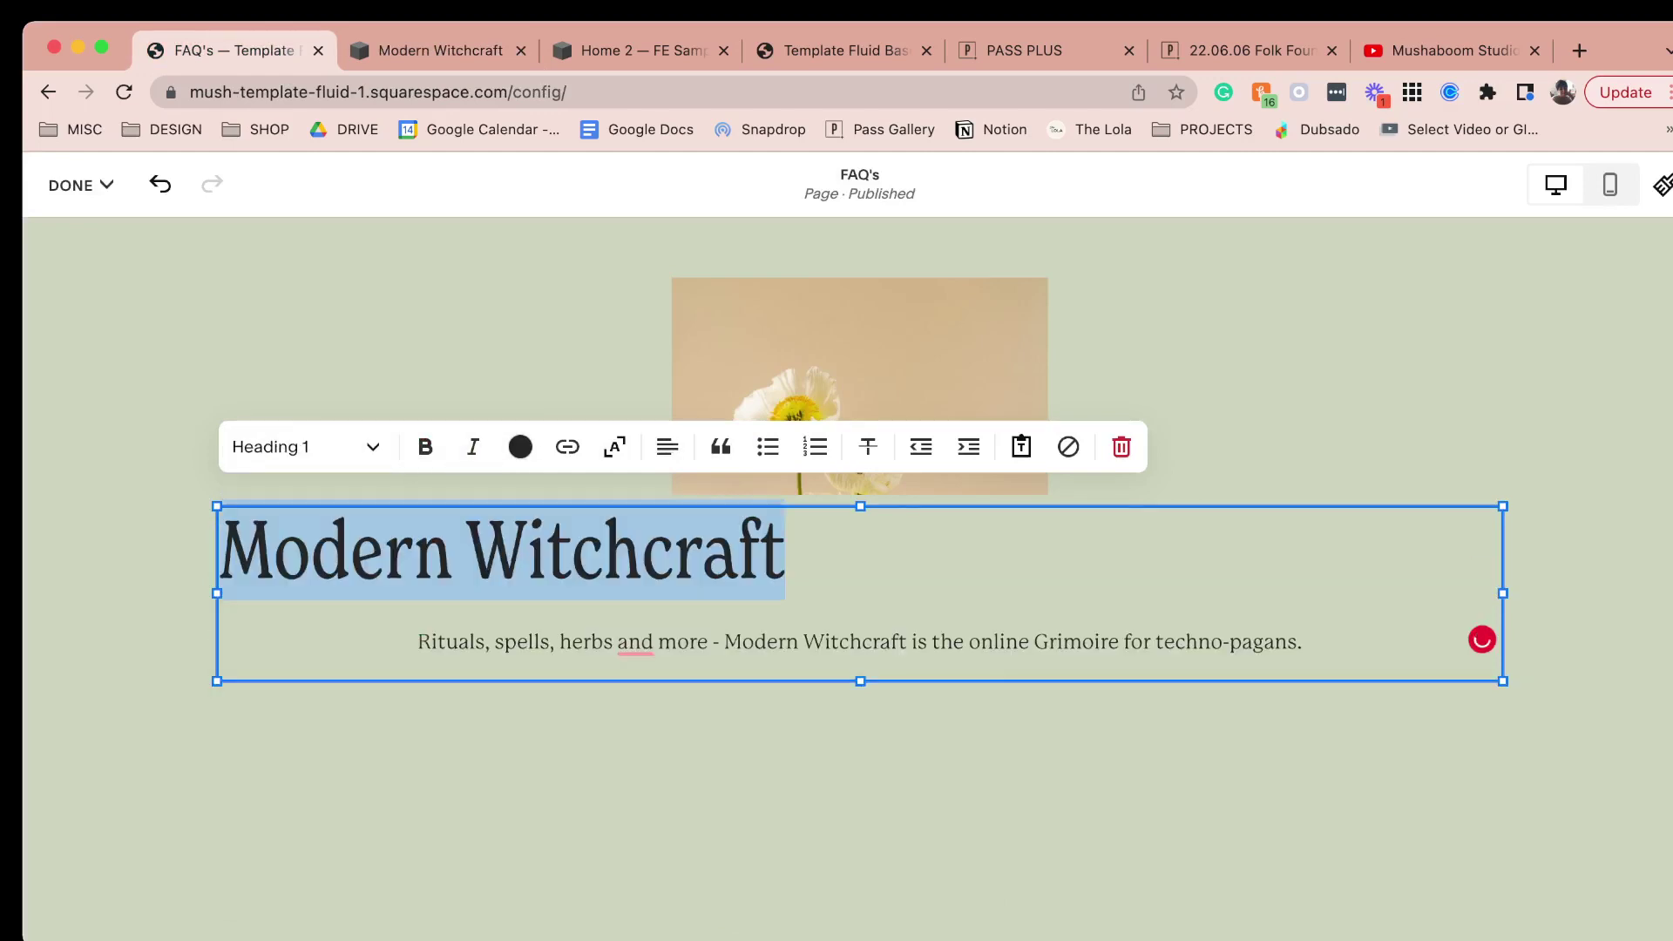
{"action": "left_click", "coordinate": [668, 446]}
{"action": "left_click", "coordinate": [668, 506]}
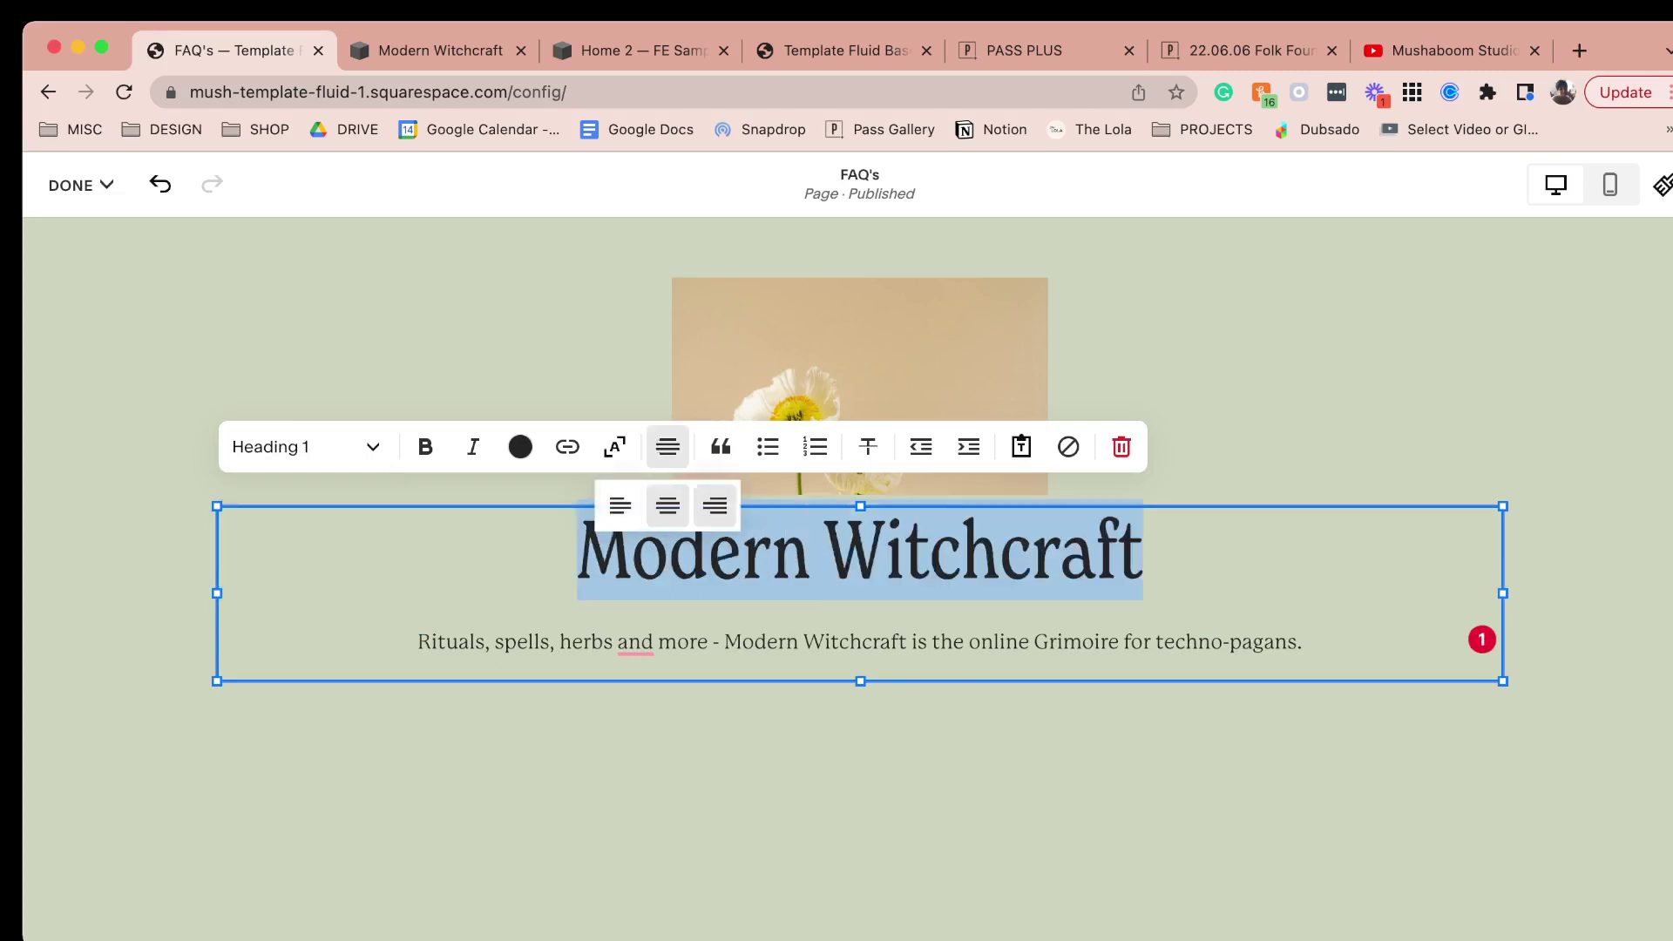
{"action": "left_click", "coordinate": [859, 776]}
{"action": "left_click", "coordinate": [859, 575]}
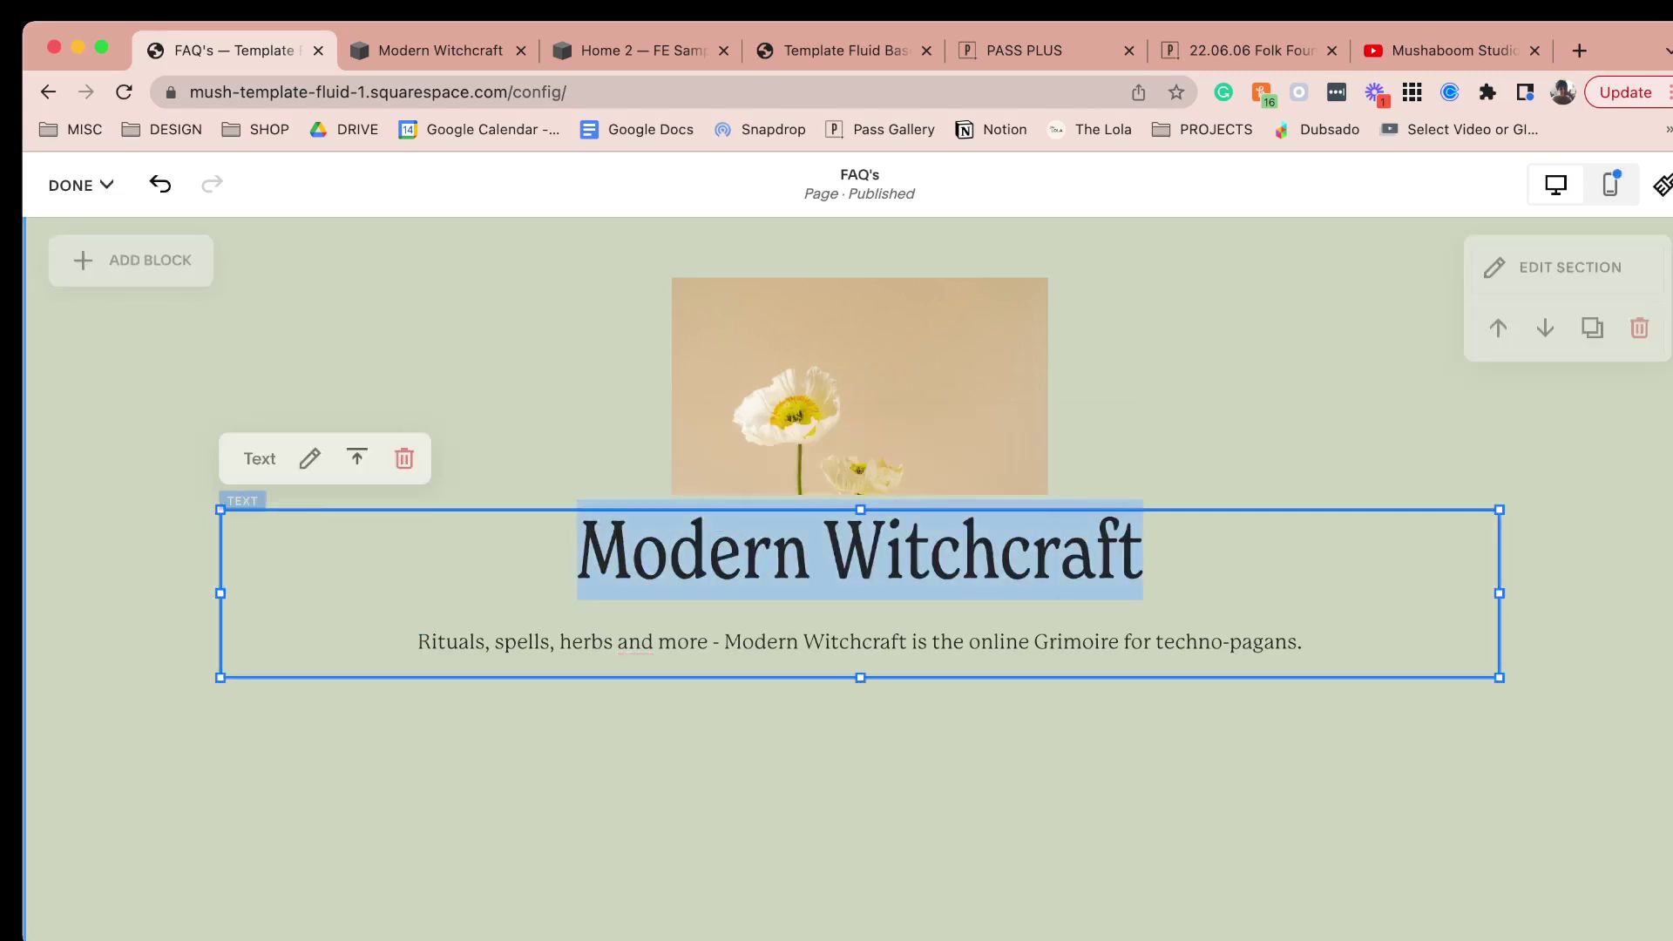
Narrow the Modern Witchcraft text block to about half its width, keeping its left edge in place.
{"action": "left_click_drag", "start_coordinate": [1500, 593], "coordinate": [856, 619]}
{"action": "scroll", "coordinate": [856, 602], "scroll_direction": "down", "scroll_amount": 1}
{"action": "left_click", "coordinate": [1089, 566]}
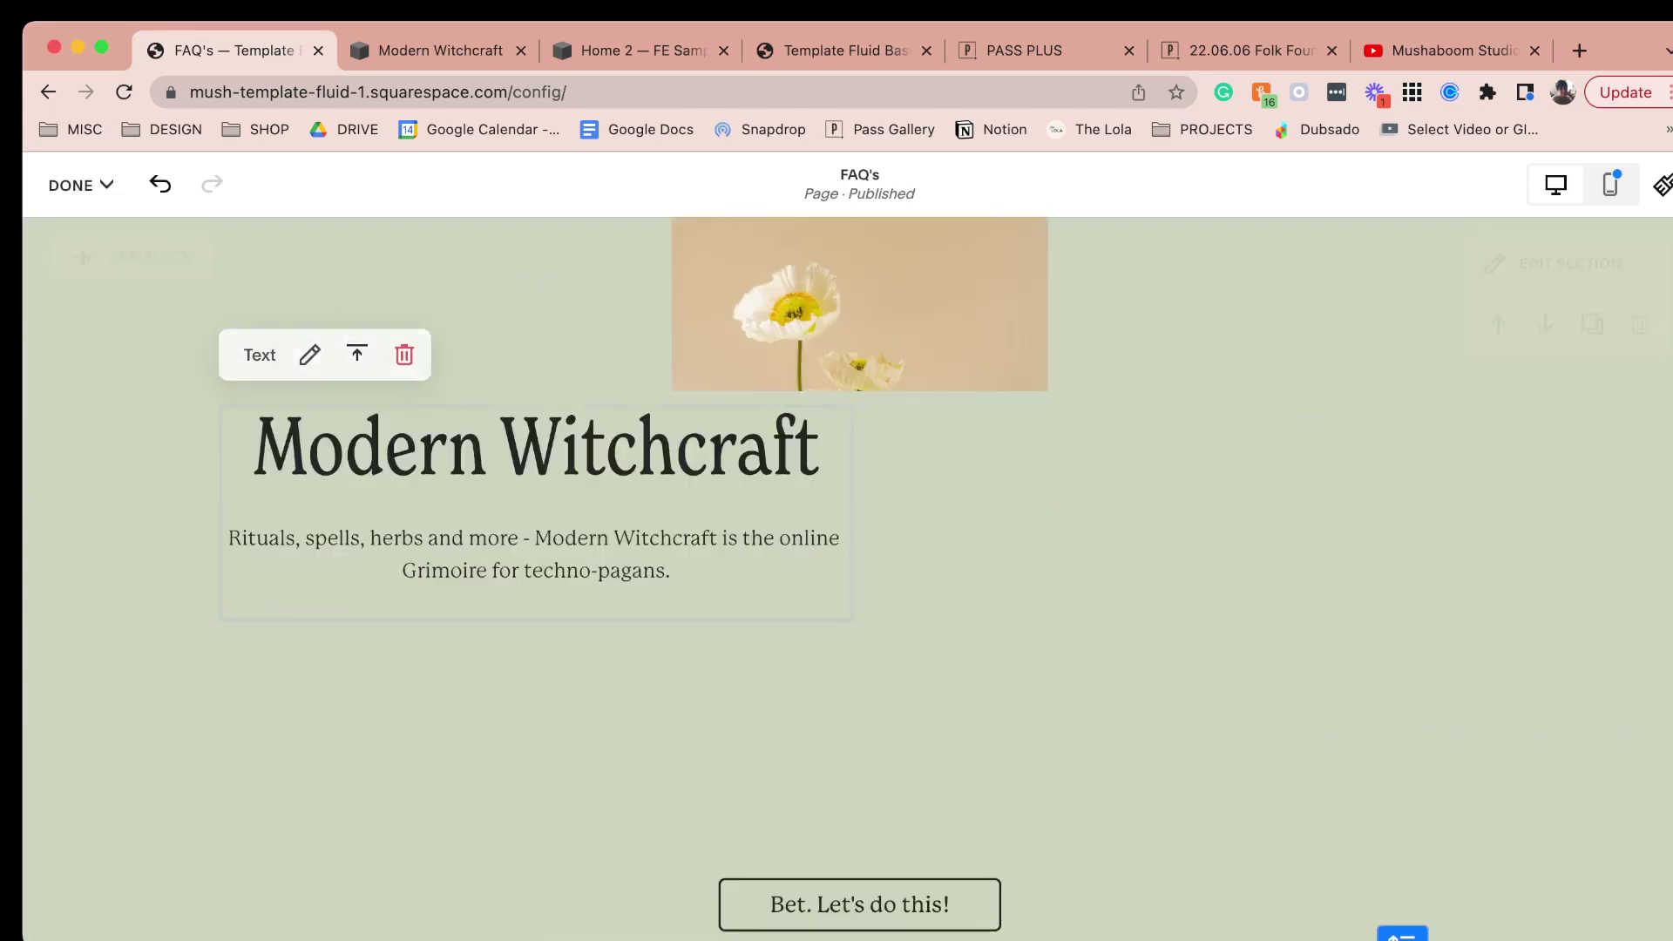
Move the "Bet. Let's do this!" button up toward the text and reduce the section's height.
{"action": "left_click_drag", "start_coordinate": [859, 905], "coordinate": [860, 755]}
{"action": "left_click", "coordinate": [1220, 697]}
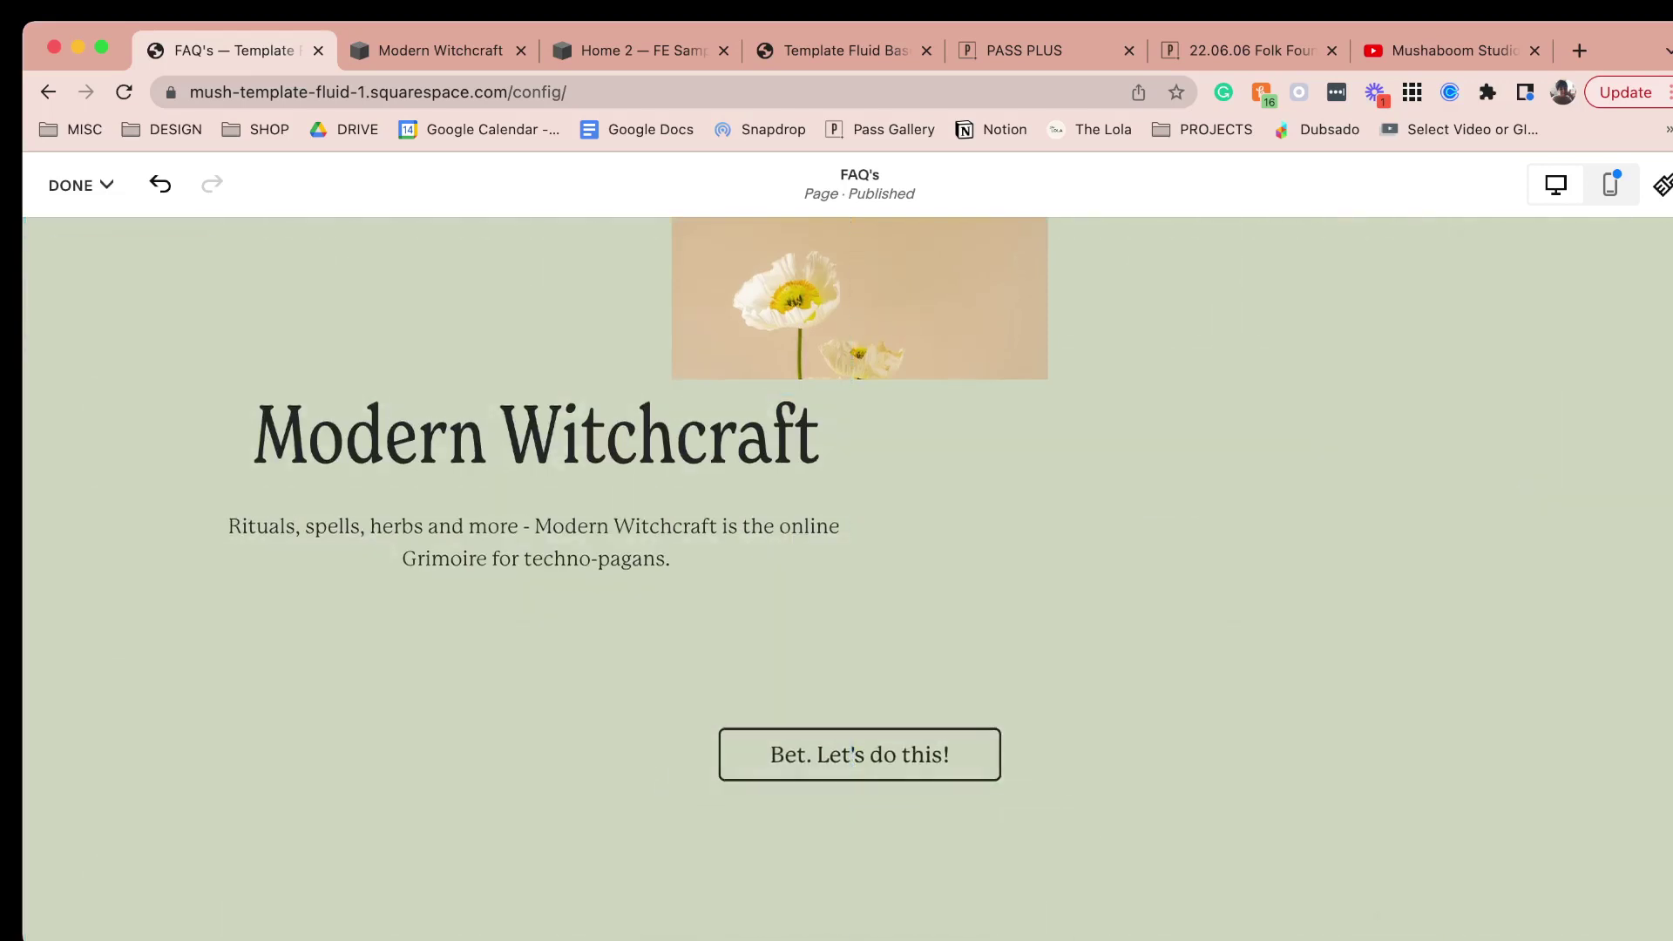
{"action": "left_click_drag", "start_coordinate": [1402, 930], "coordinate": [1402, 794]}
{"action": "scroll", "coordinate": [859, 602], "scroll_direction": "up", "scroll_amount": 2}
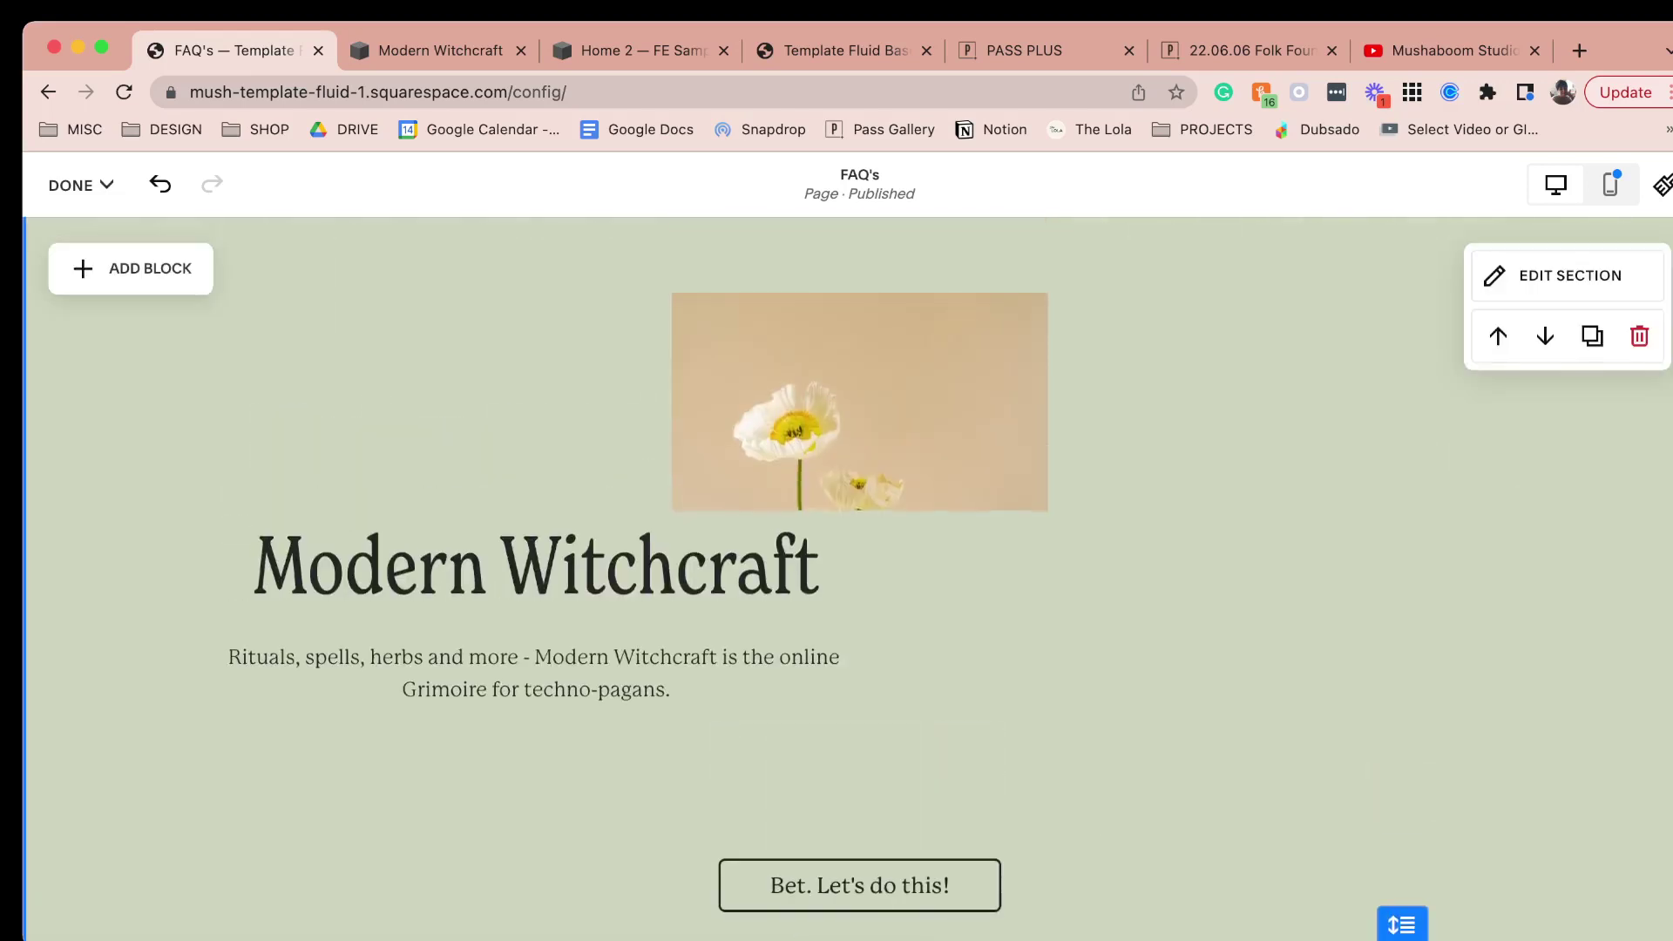
Center the text block under the flower image and move the "Bet. Let's do this!" button up directly beneath the tagline.
{"action": "left_click_drag", "start_coordinate": [534, 601], "coordinate": [844, 623]}
{"action": "scroll", "coordinate": [843, 623], "scroll_direction": "up", "scroll_amount": 1}
{"action": "scroll", "coordinate": [844, 623], "scroll_direction": "up", "scroll_amount": 2}
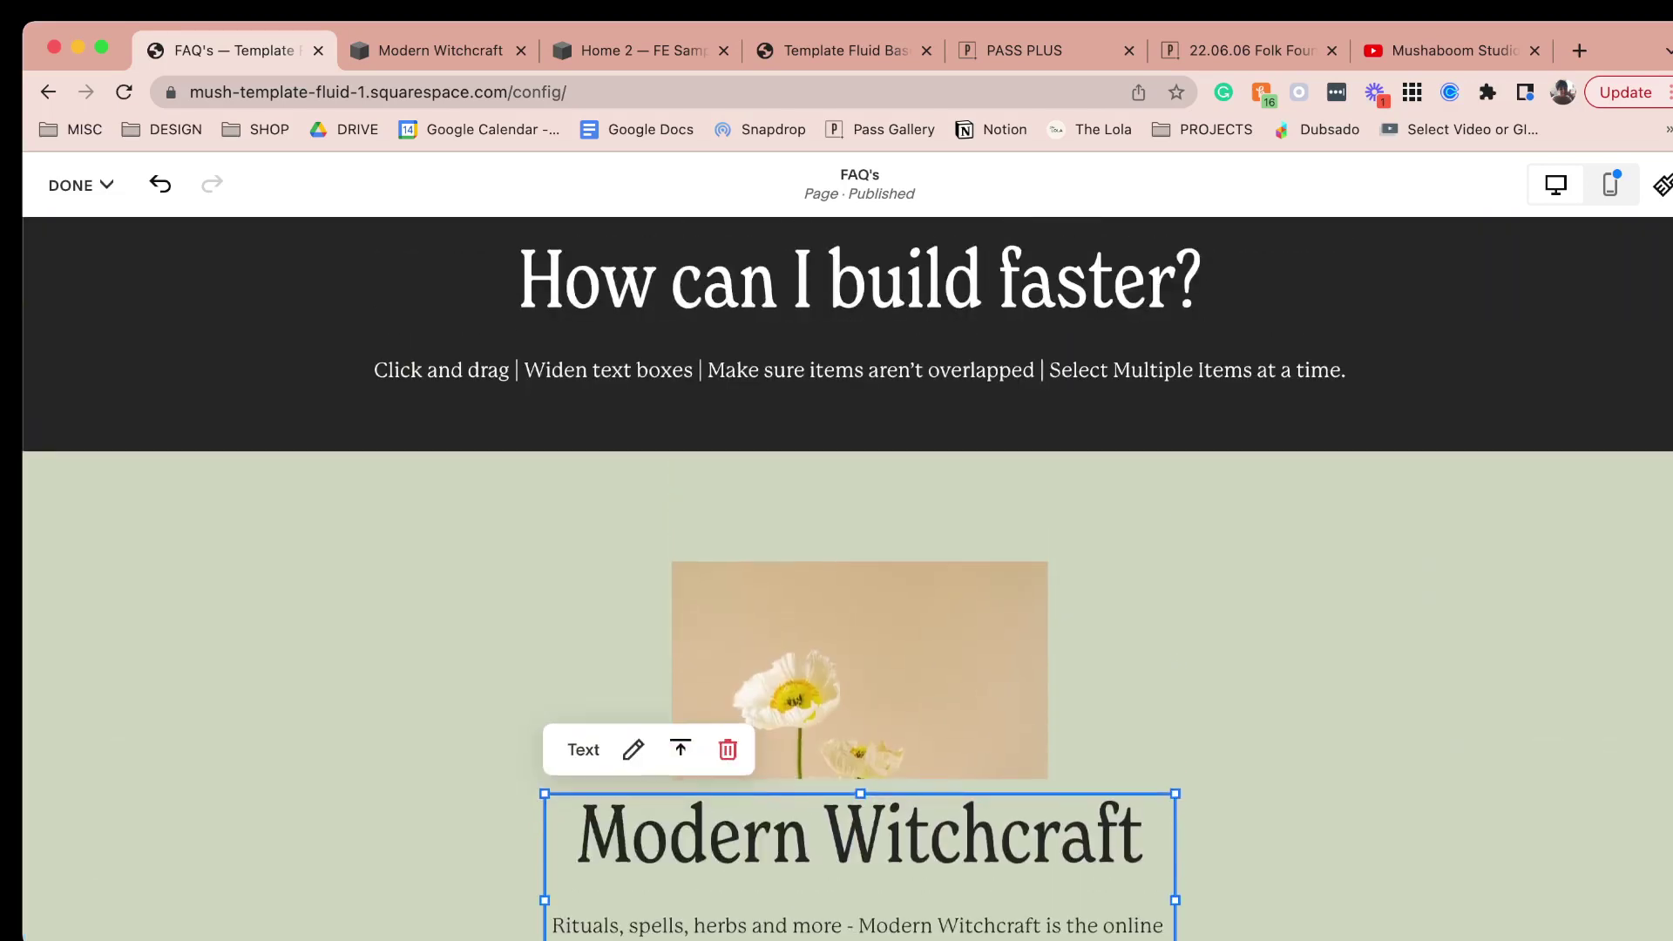
{"action": "scroll", "coordinate": [844, 623], "scroll_direction": "down", "scroll_amount": 2}
{"action": "scroll", "coordinate": [861, 610], "scroll_direction": "down", "scroll_amount": 3}
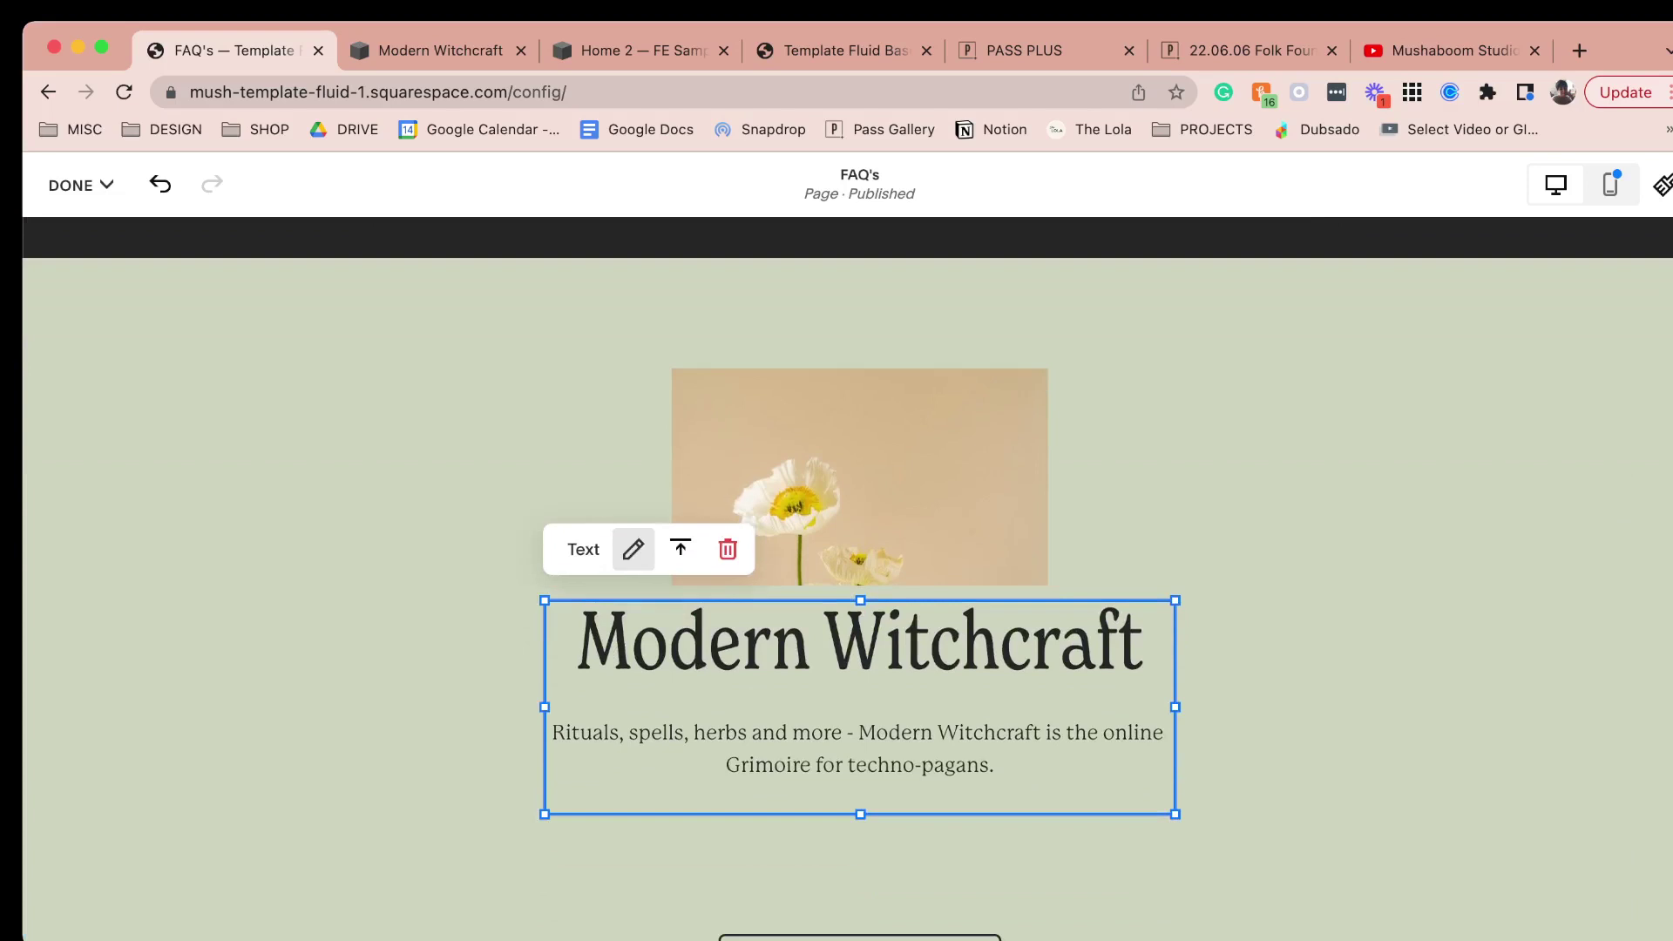
{"action": "left_click_drag", "start_coordinate": [858, 877], "coordinate": [853, 728]}
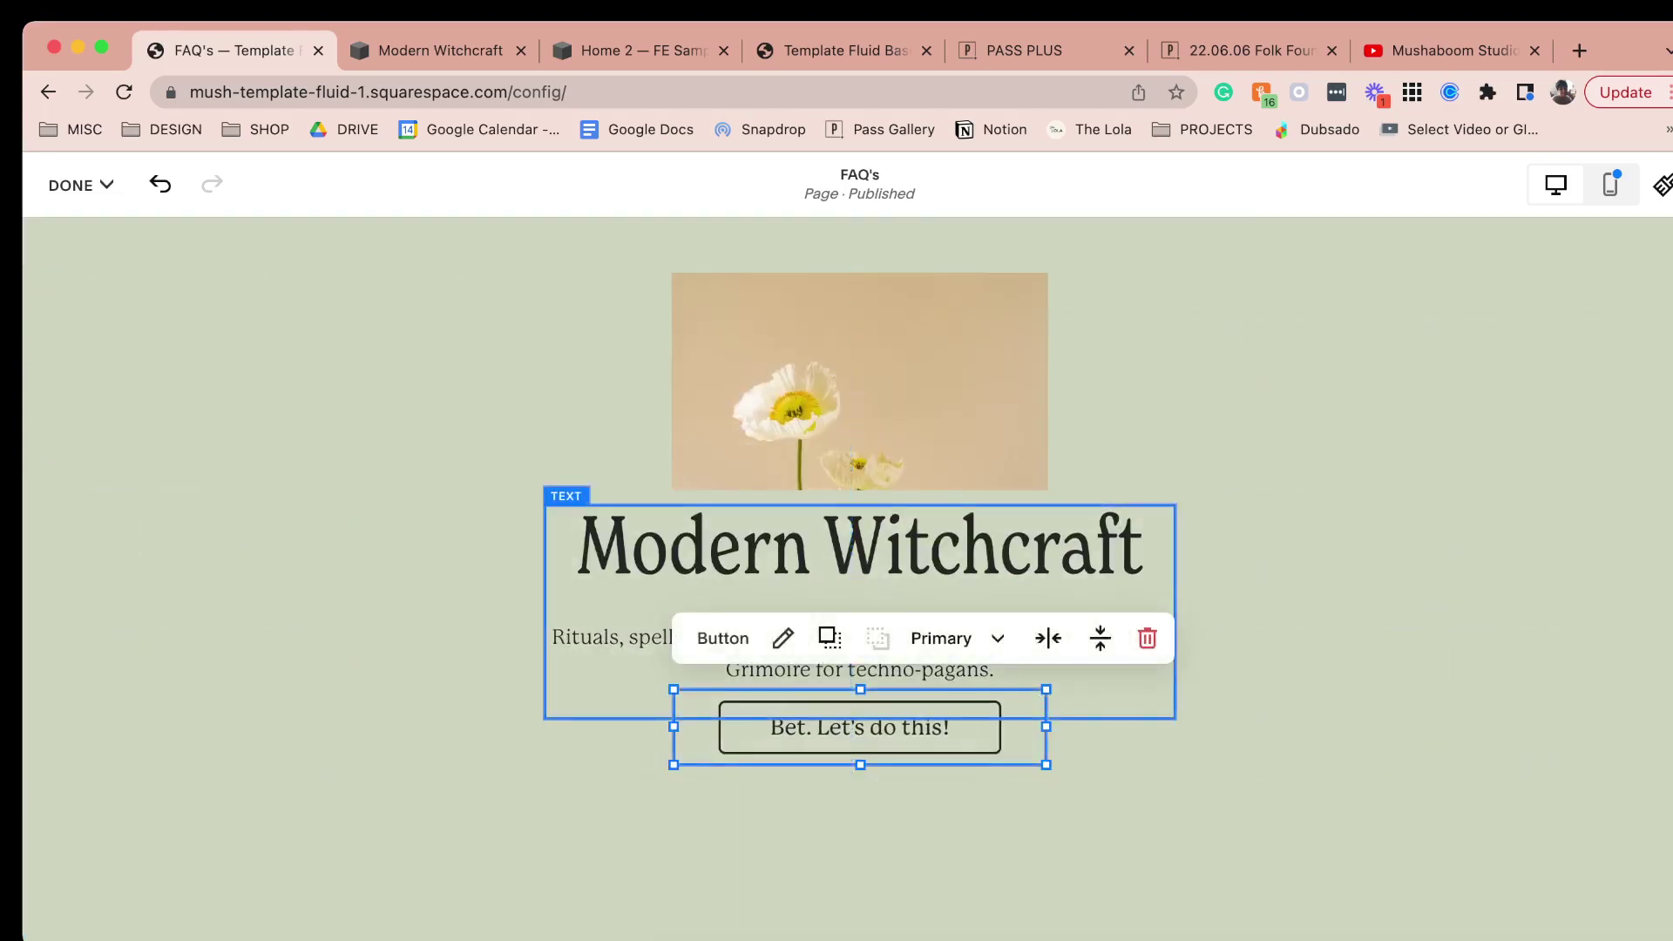
{"action": "left_click", "coordinate": [1220, 514]}
In the mobile layout, stack the section with the flower image first, the text directly below and the button last.
{"action": "left_click", "coordinate": [1611, 185]}
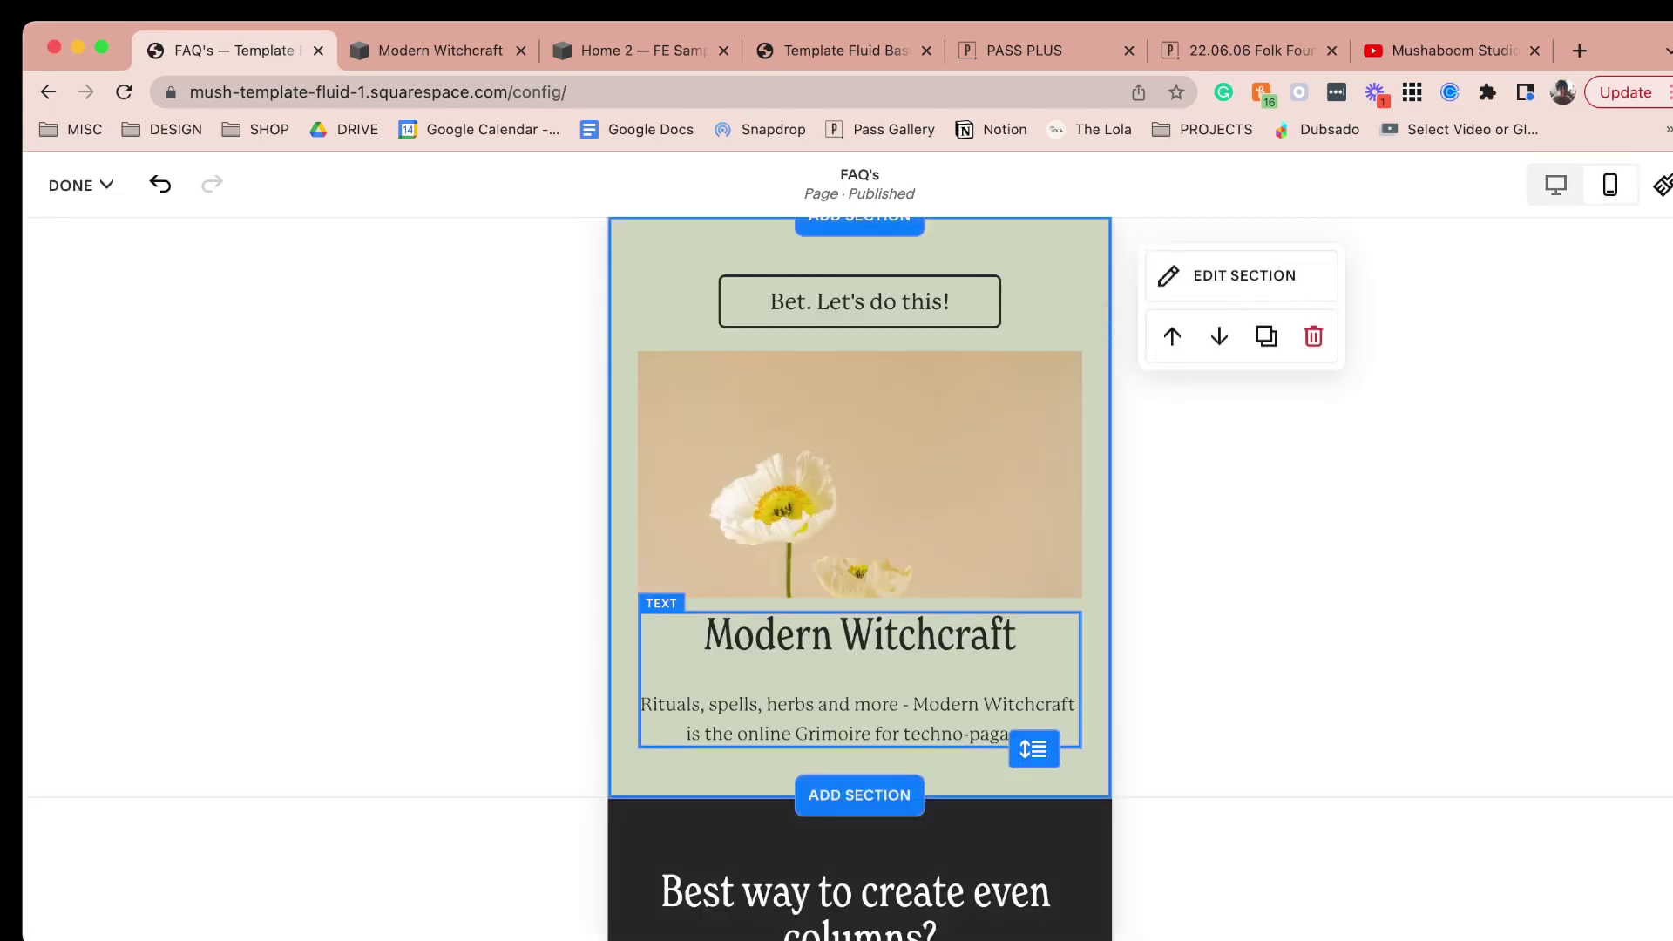
{"action": "scroll", "coordinate": [859, 505], "scroll_direction": "up", "scroll_amount": 2}
{"action": "left_click_drag", "start_coordinate": [859, 405], "coordinate": [859, 836]}
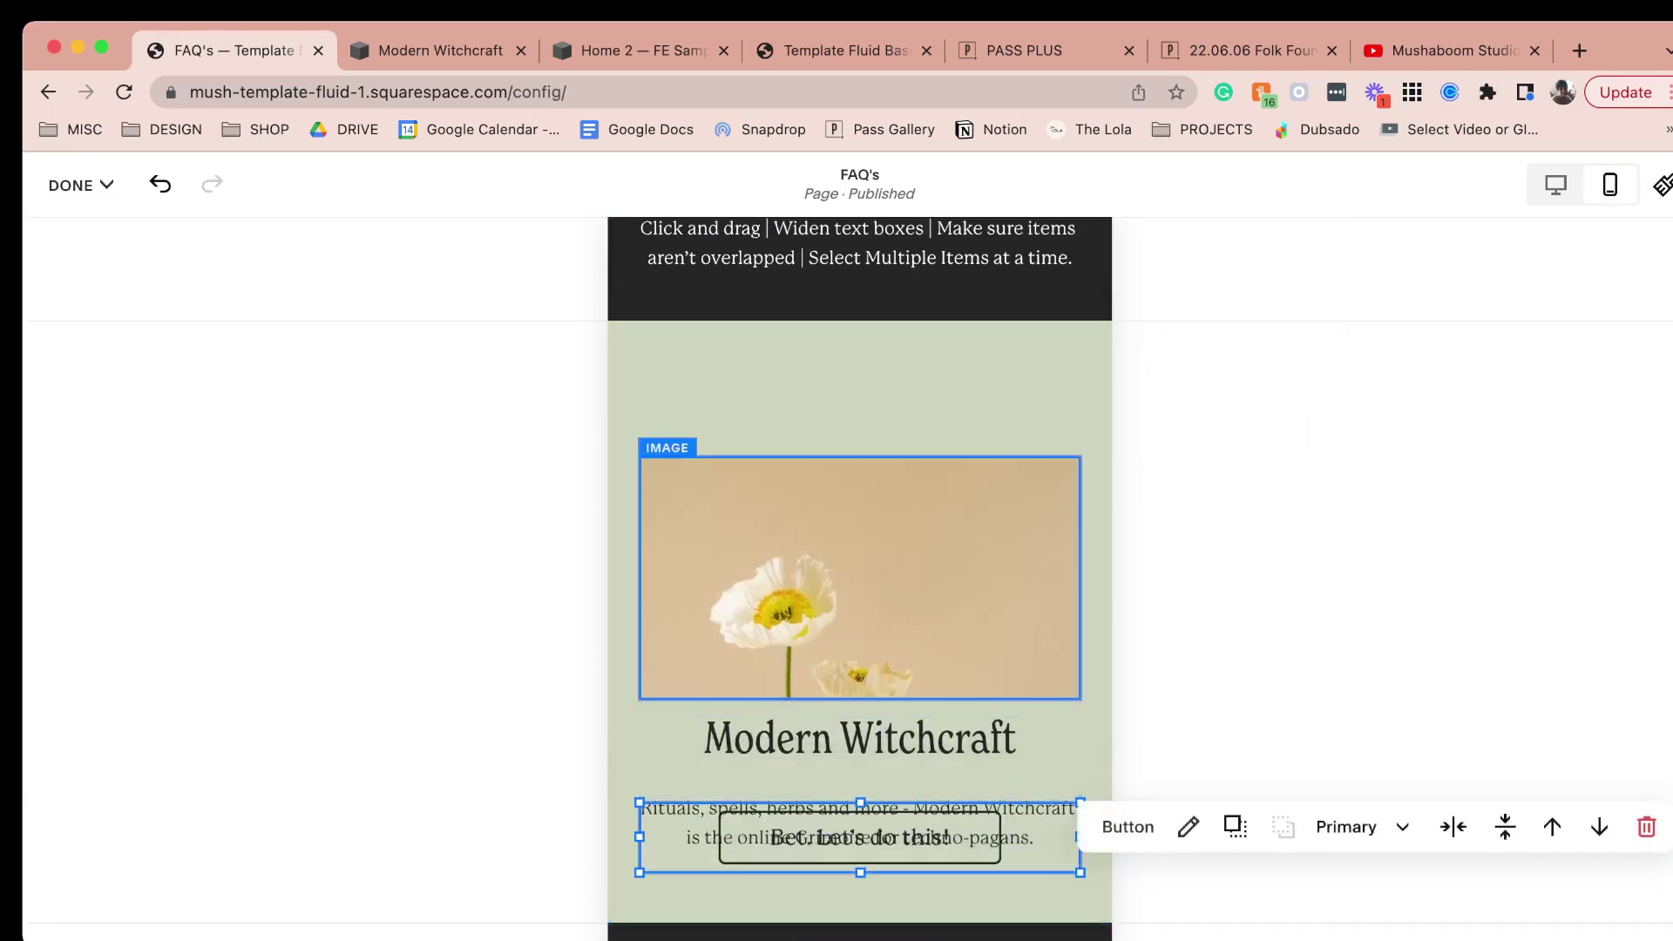
{"action": "left_click_drag", "start_coordinate": [859, 578], "coordinate": [860, 493]}
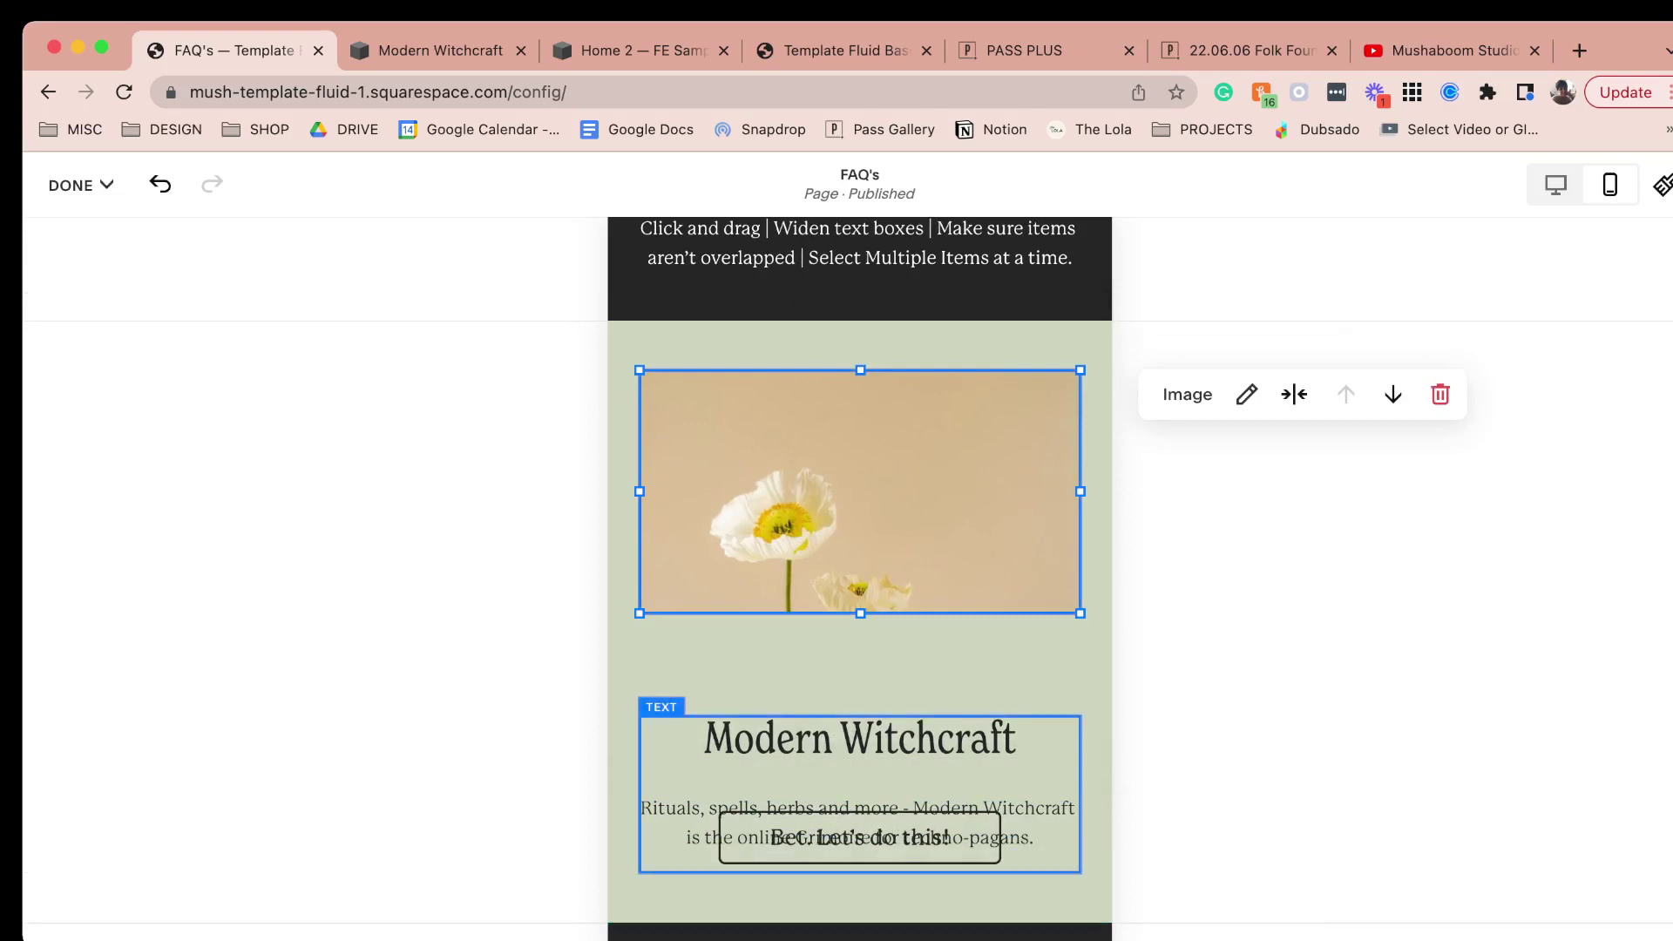
{"action": "left_click_drag", "start_coordinate": [860, 752], "coordinate": [859, 666]}
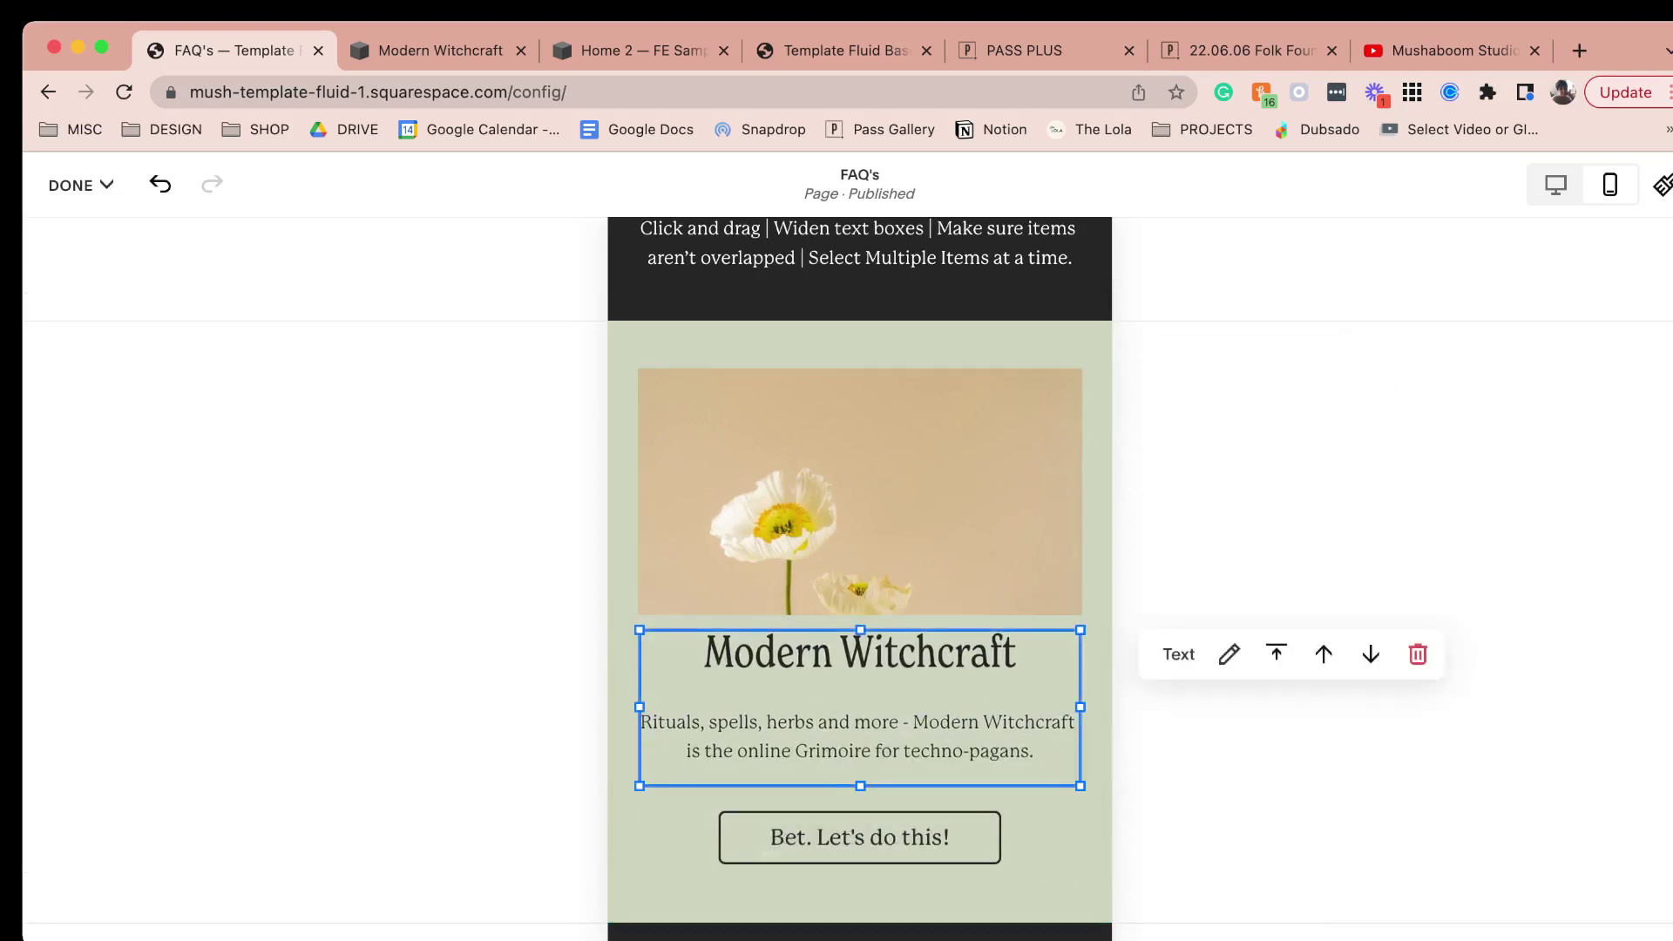
Return to the desktop layout and lower the "Bet. Let's do this!" button slightly so it clears the text block.
{"action": "left_click", "coordinate": [1556, 184]}
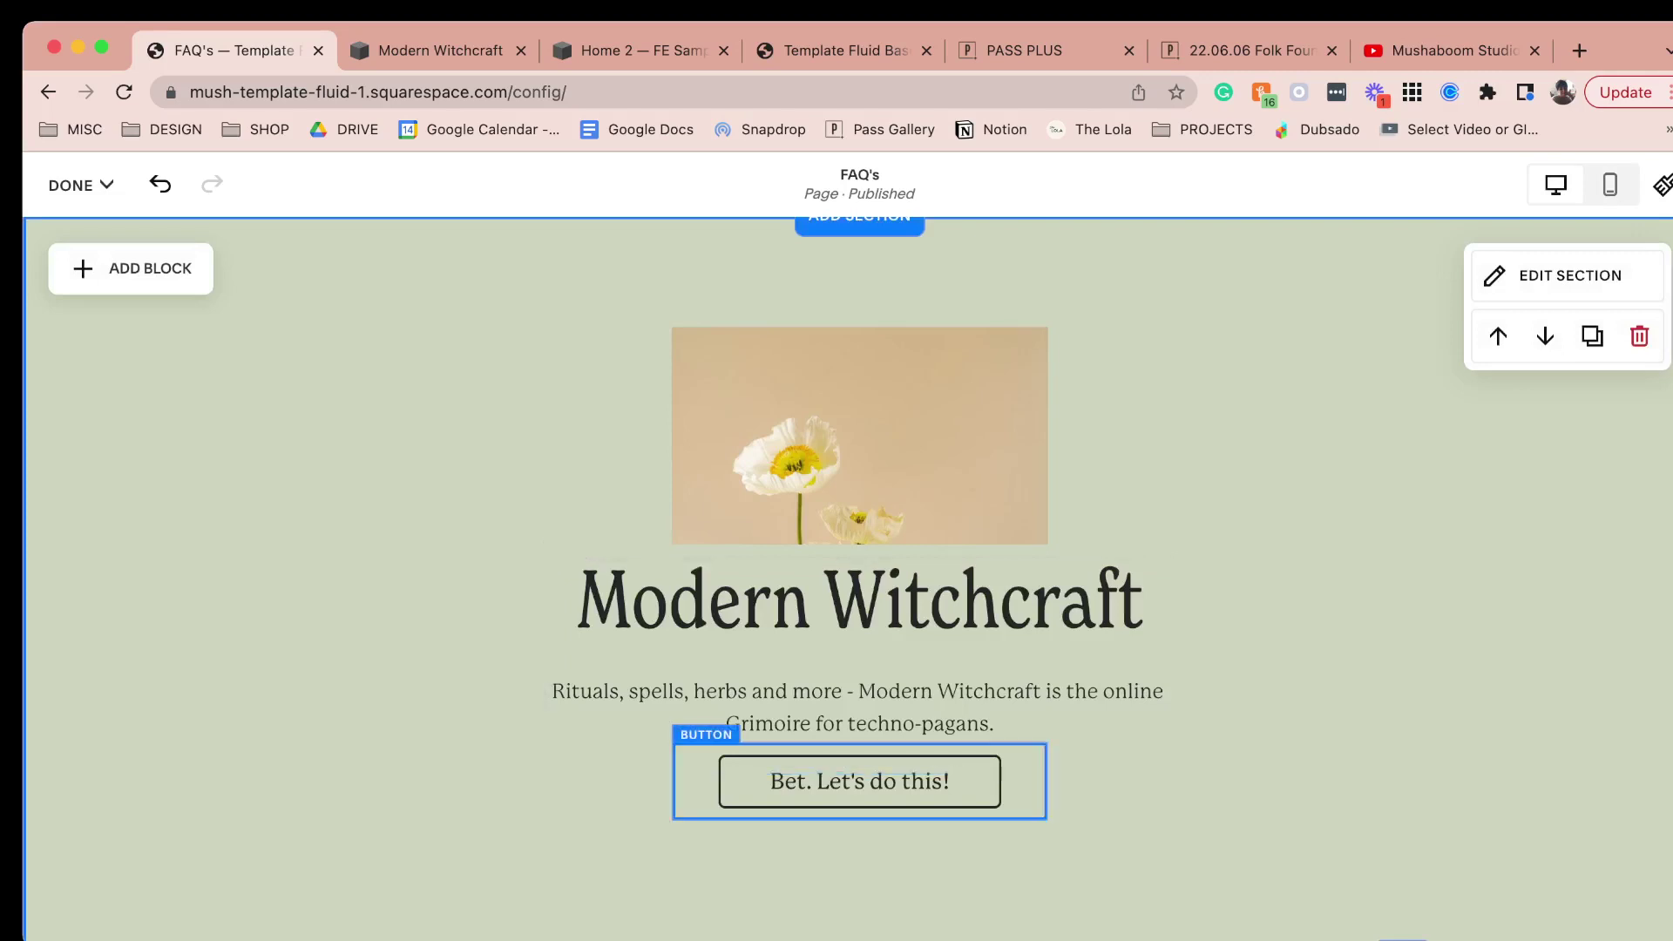
{"action": "left_click_drag", "start_coordinate": [860, 782], "coordinate": [860, 828]}
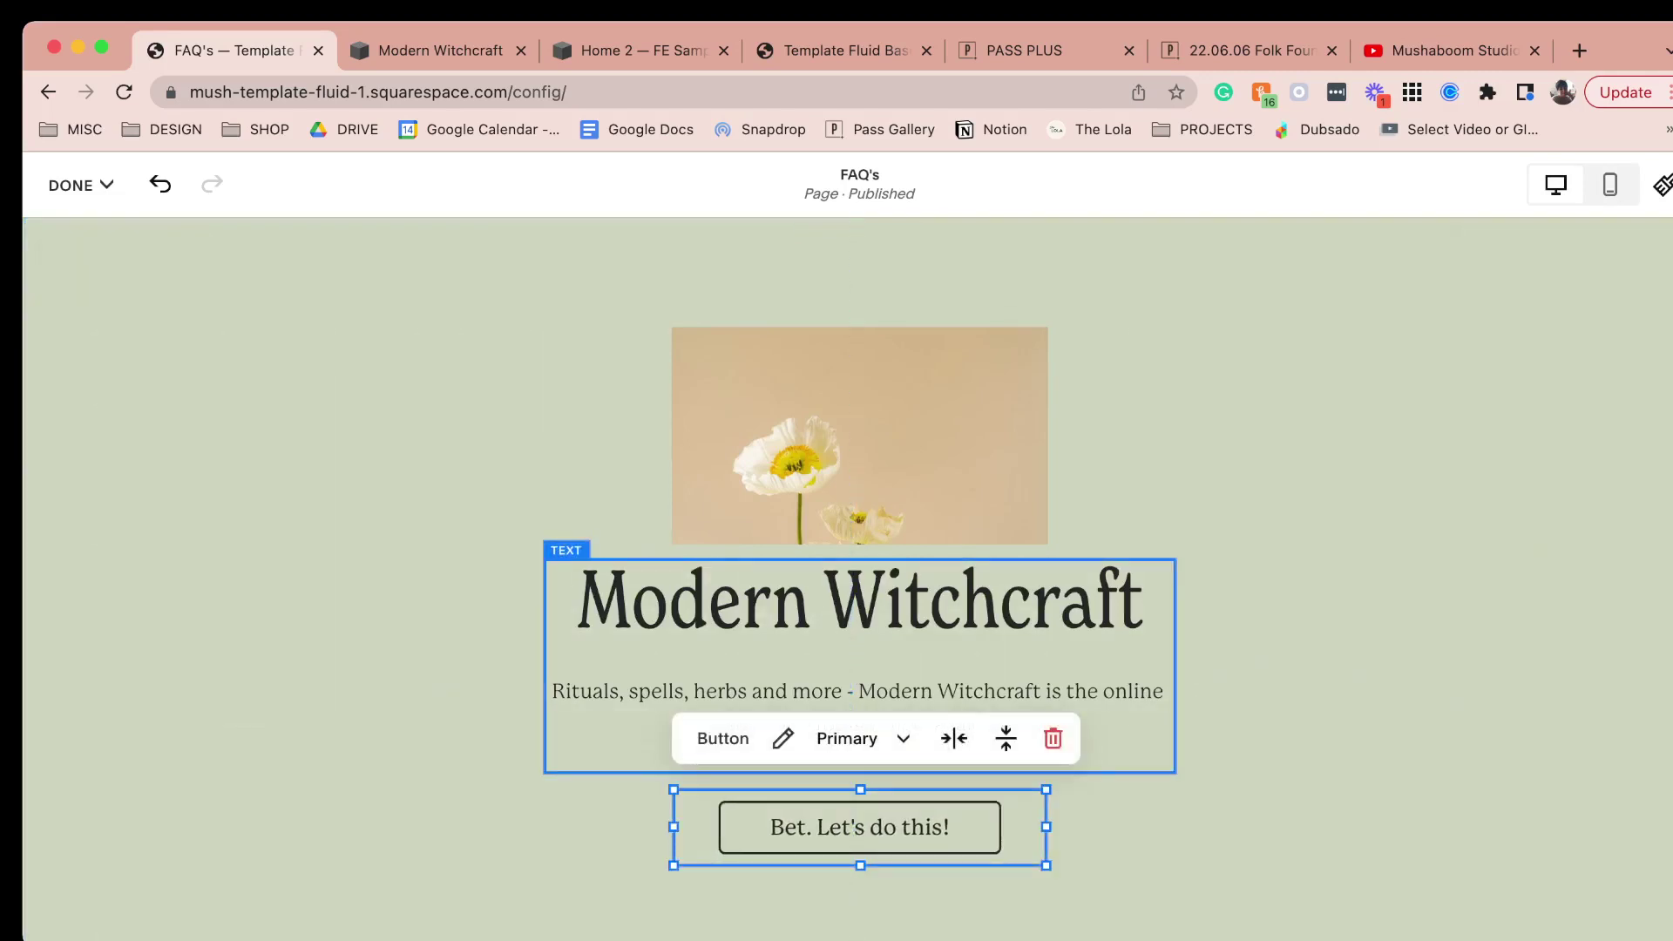
{"action": "left_click", "coordinate": [860, 666]}
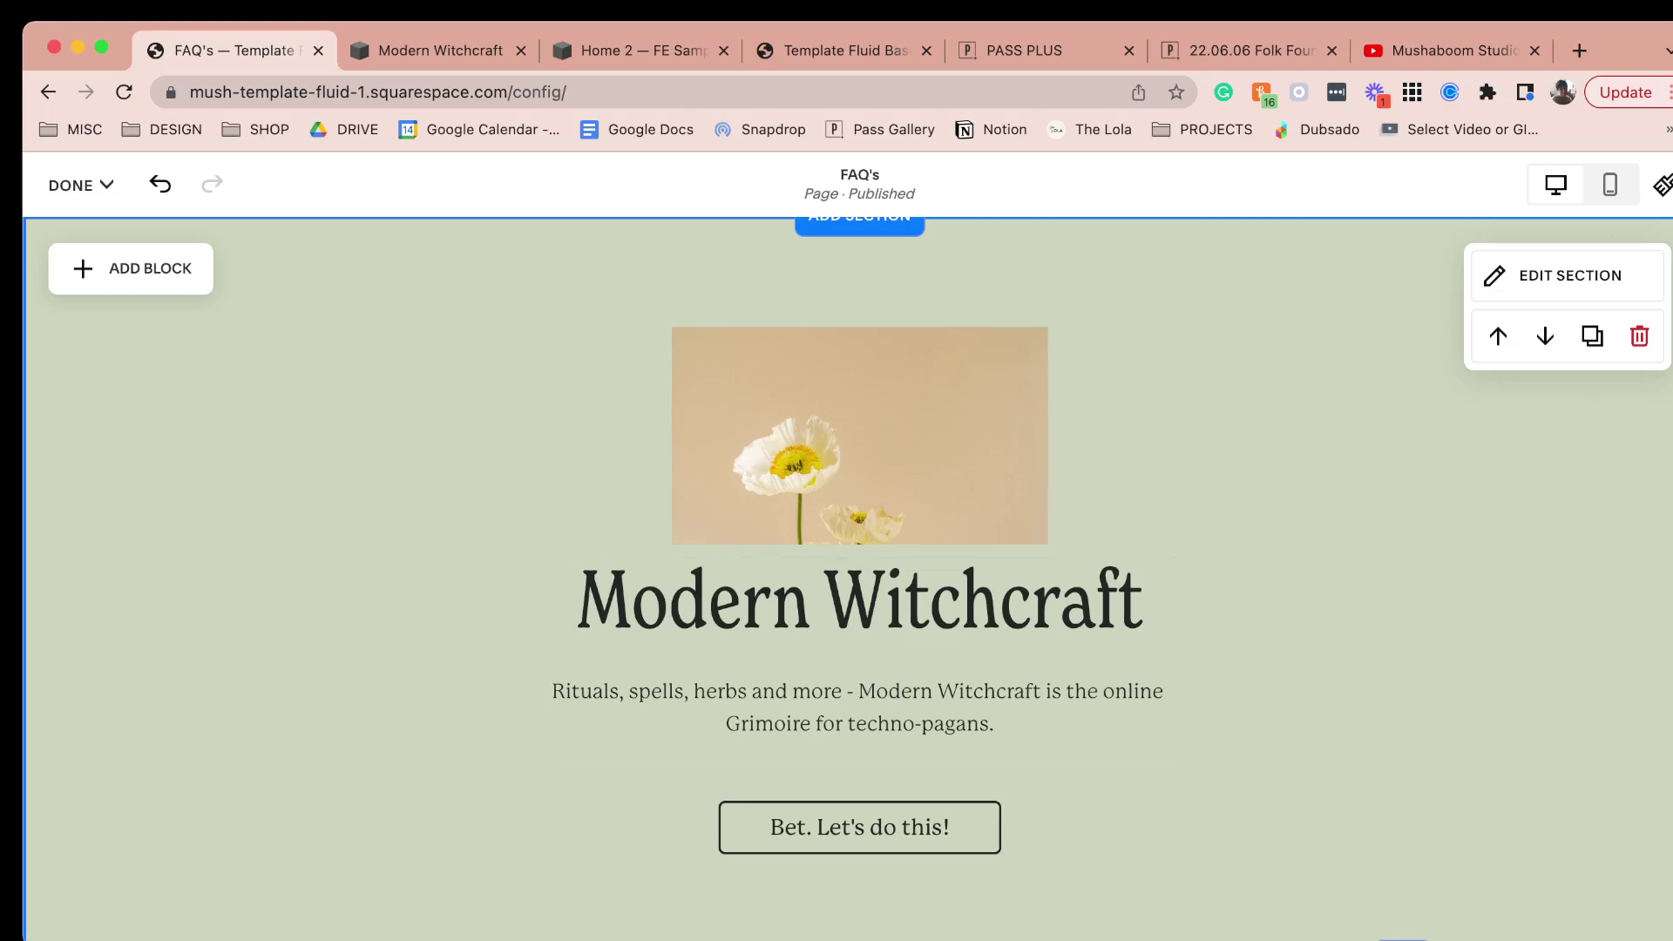
Review the rebuilt section and its neighbouring sections in the desktop layout and in the mobile layout.
{"action": "scroll", "coordinate": [859, 576], "scroll_direction": "up", "scroll_amount": 3}
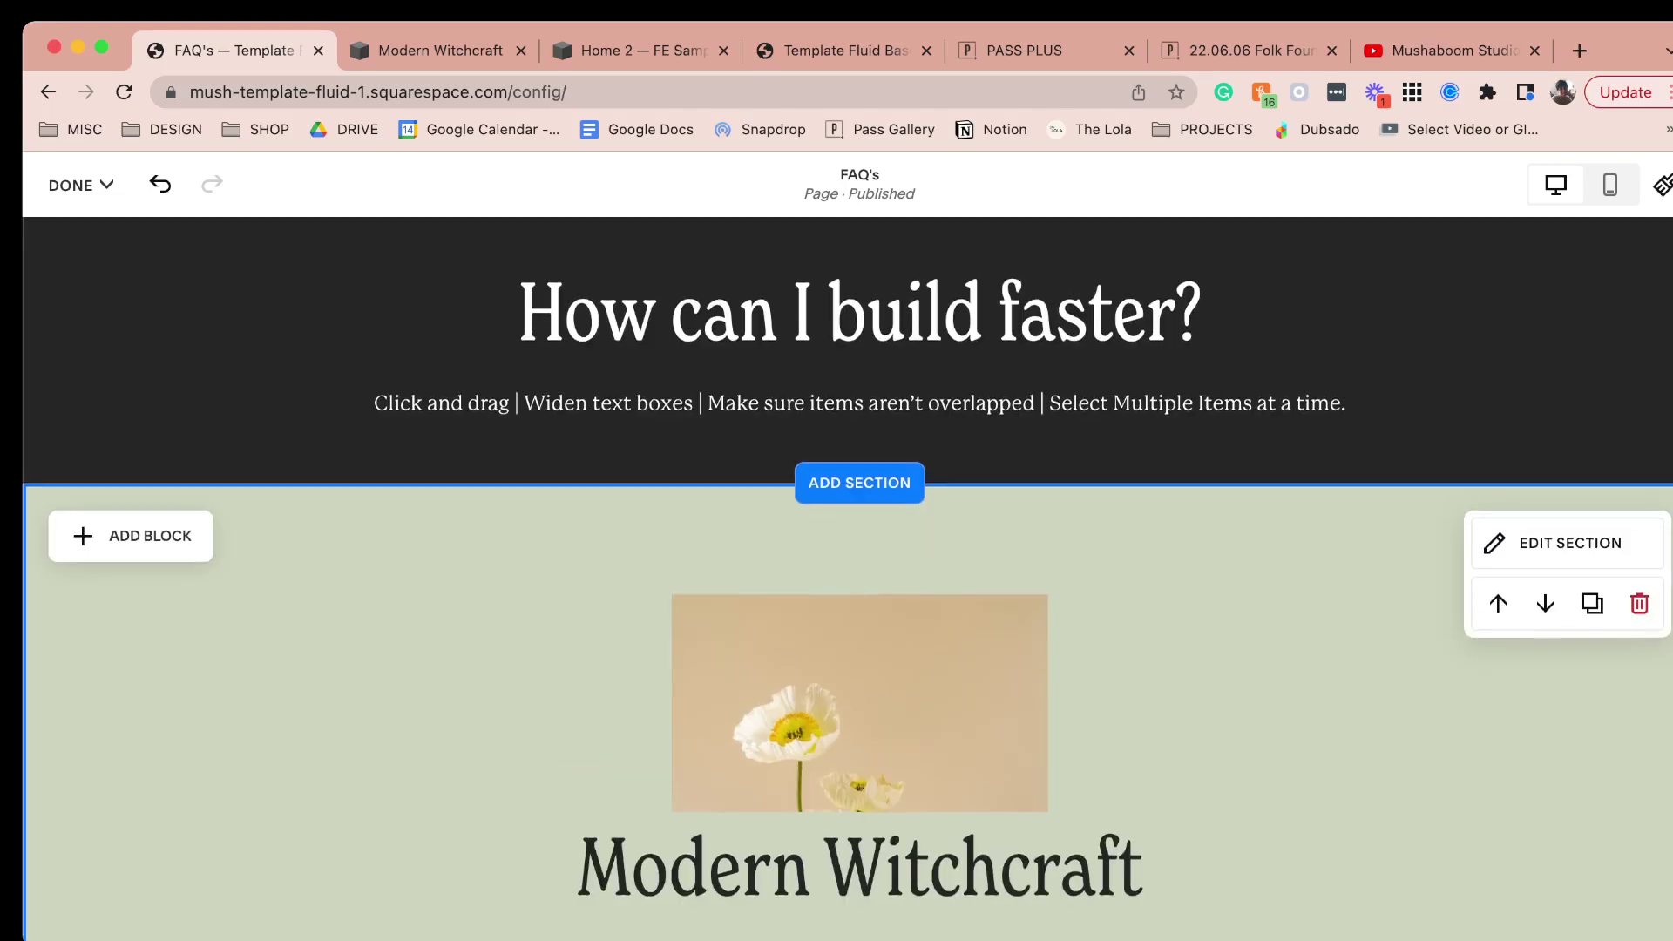
{"action": "scroll", "coordinate": [860, 576], "scroll_direction": "down", "scroll_amount": 3}
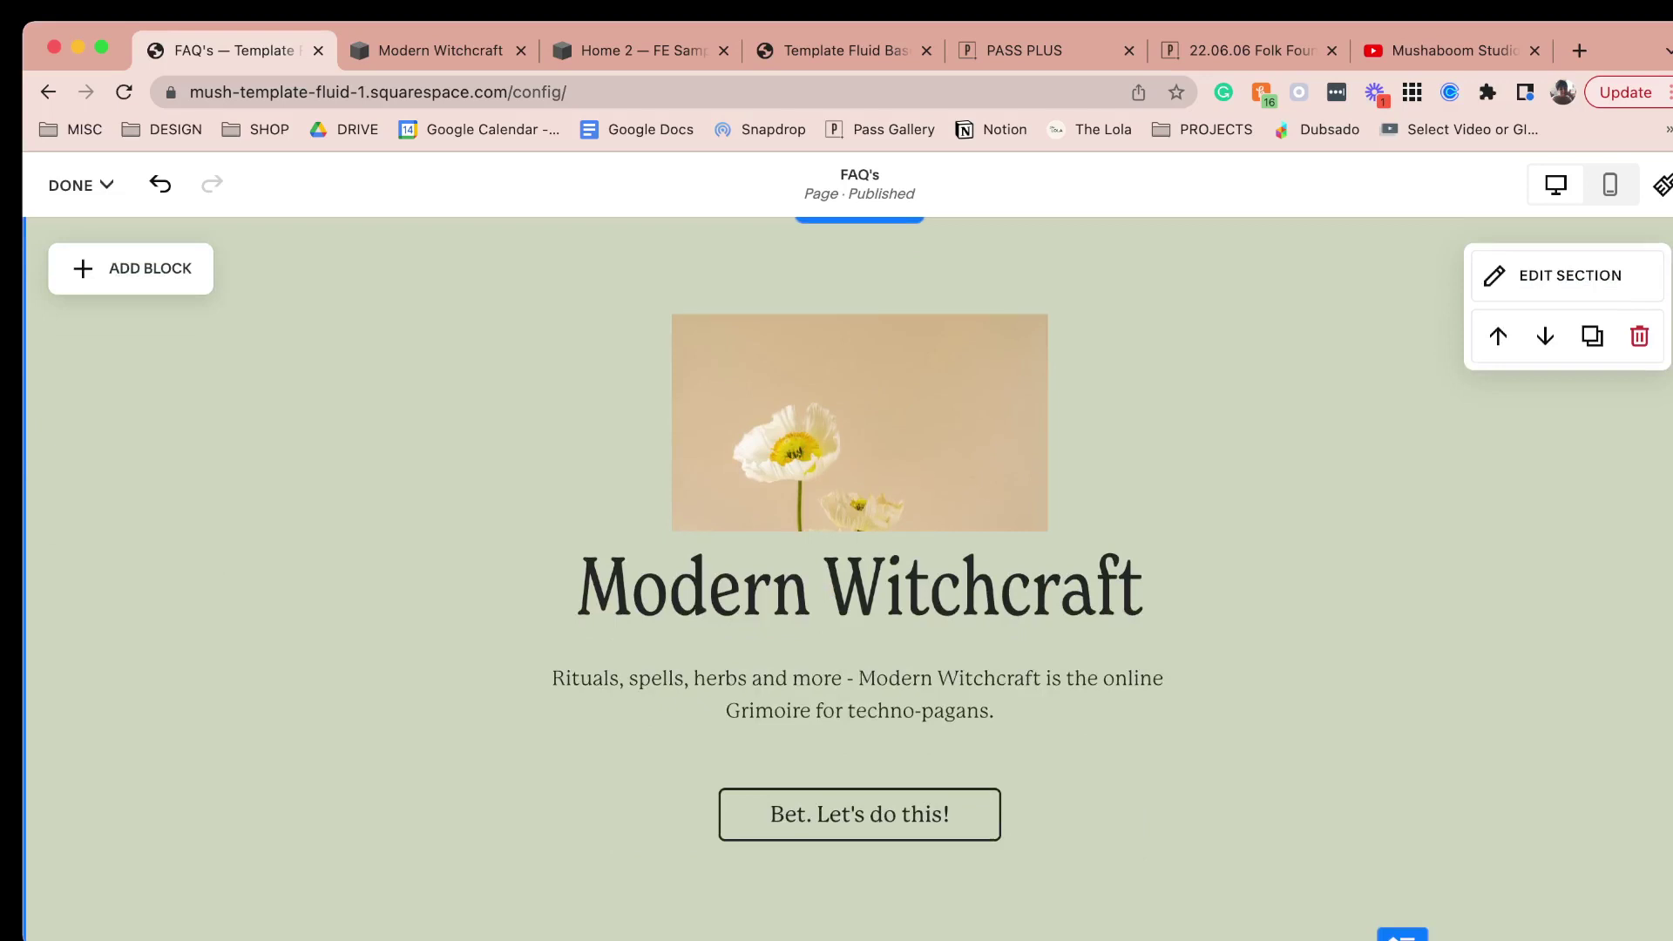
{"action": "scroll", "coordinate": [847, 575], "scroll_direction": "down", "scroll_amount": 5}
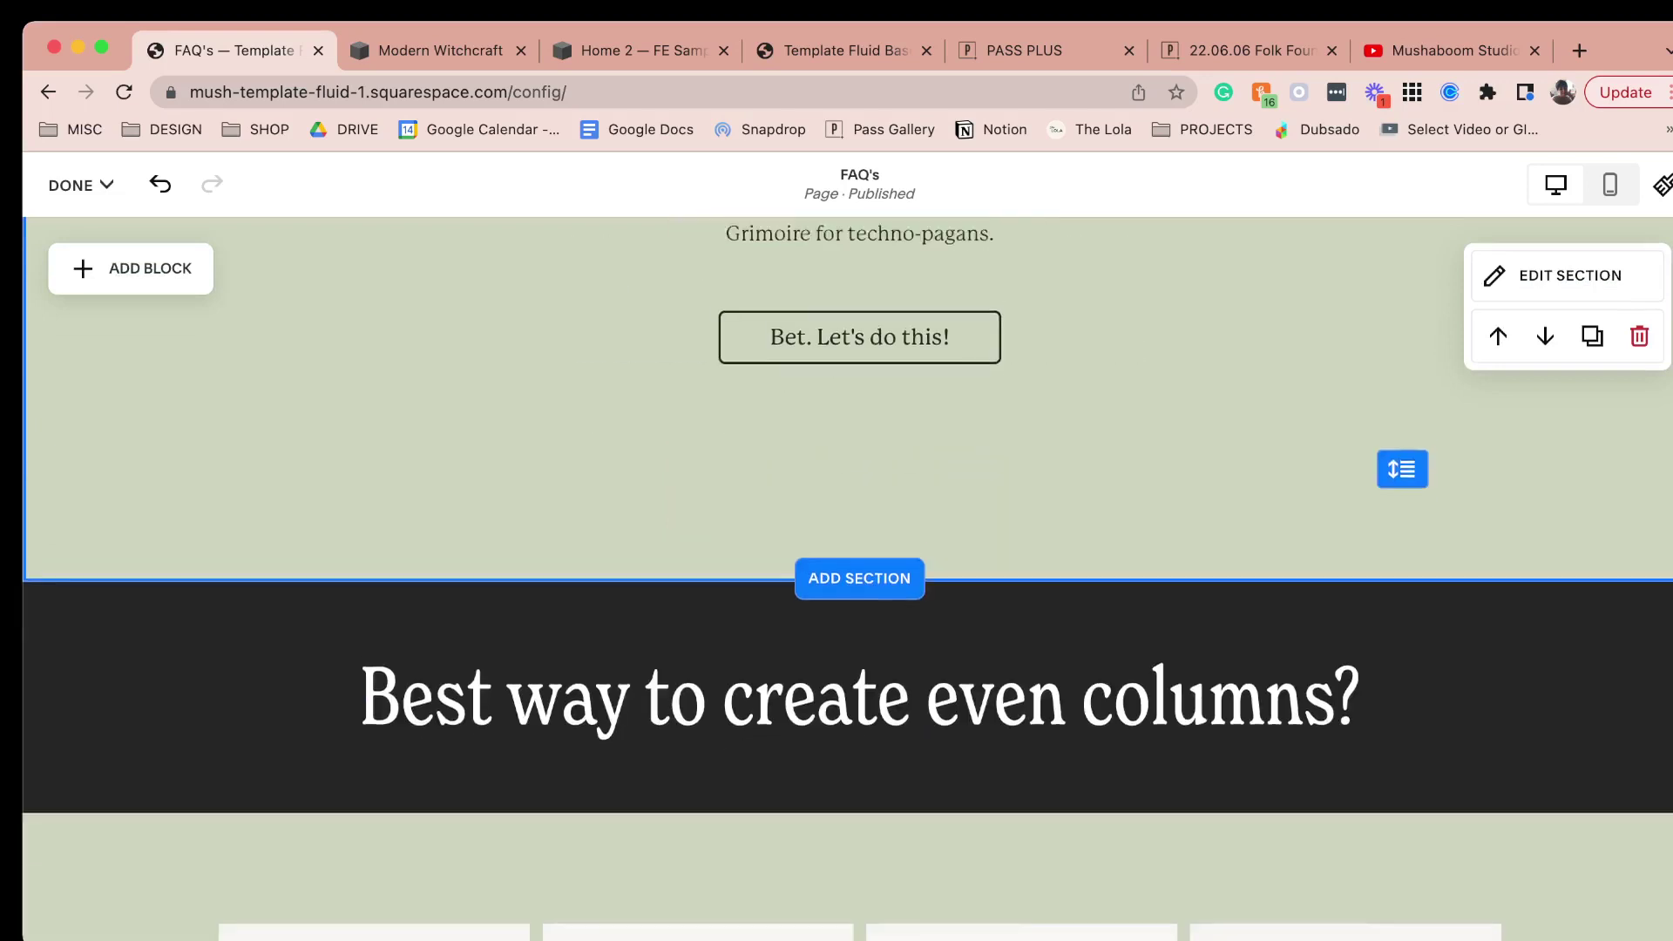
{"action": "scroll", "coordinate": [847, 575], "scroll_direction": "up", "scroll_amount": 4}
{"action": "left_click", "coordinate": [1610, 184]}
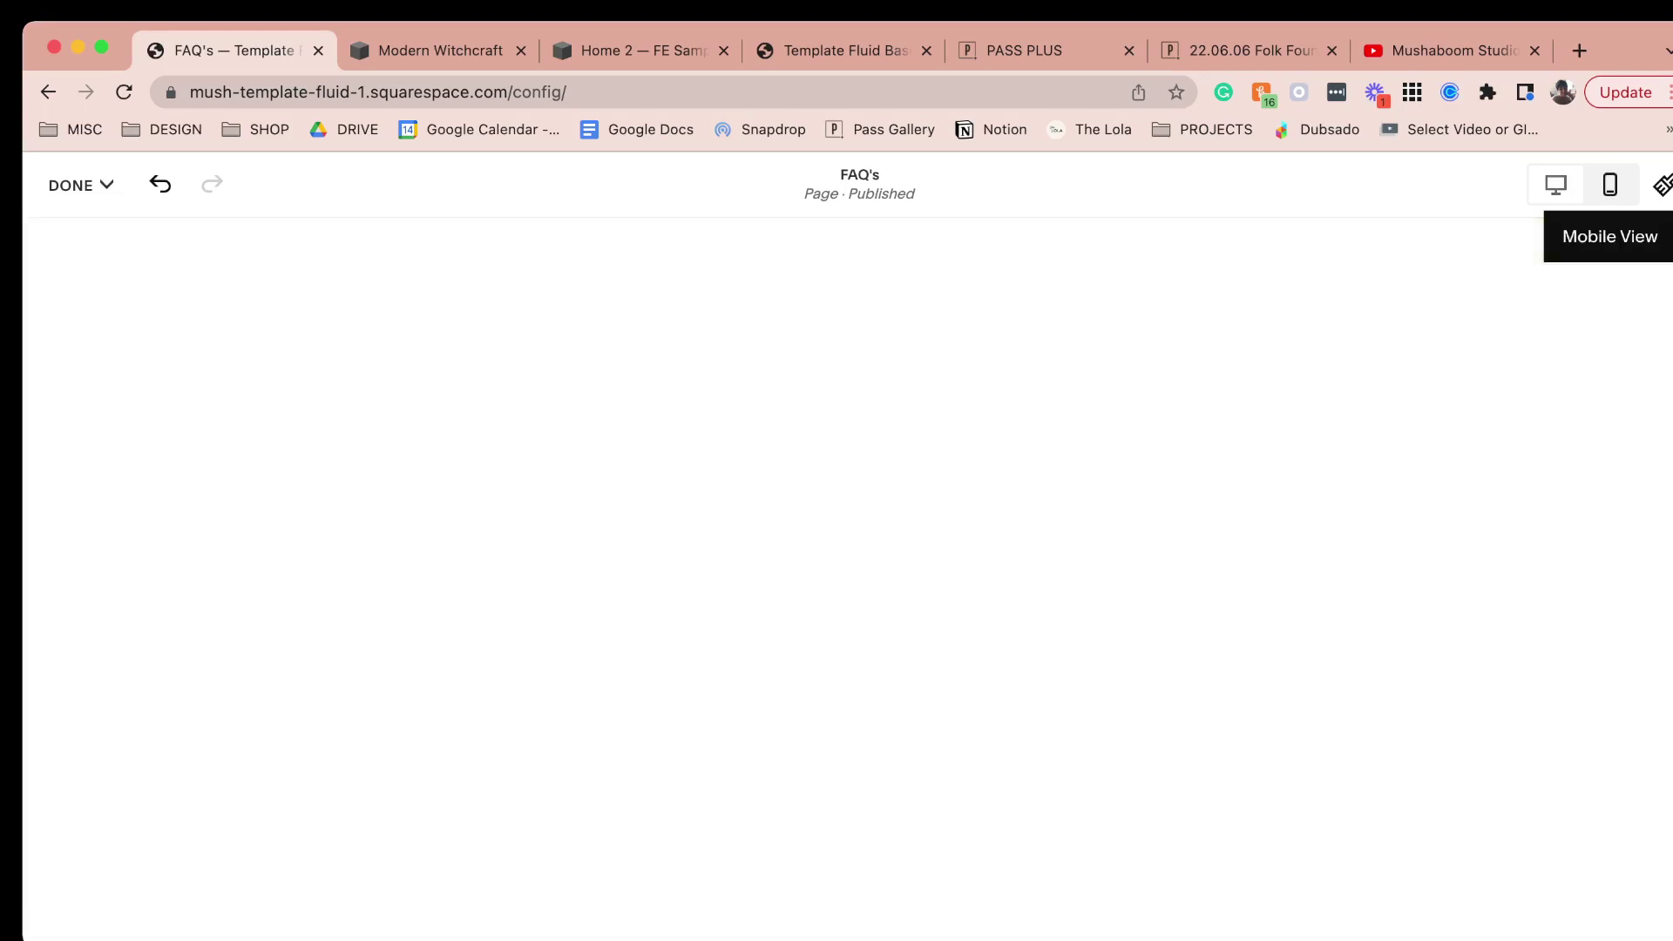
{"action": "scroll", "coordinate": [859, 575], "scroll_direction": "down", "scroll_amount": 9}
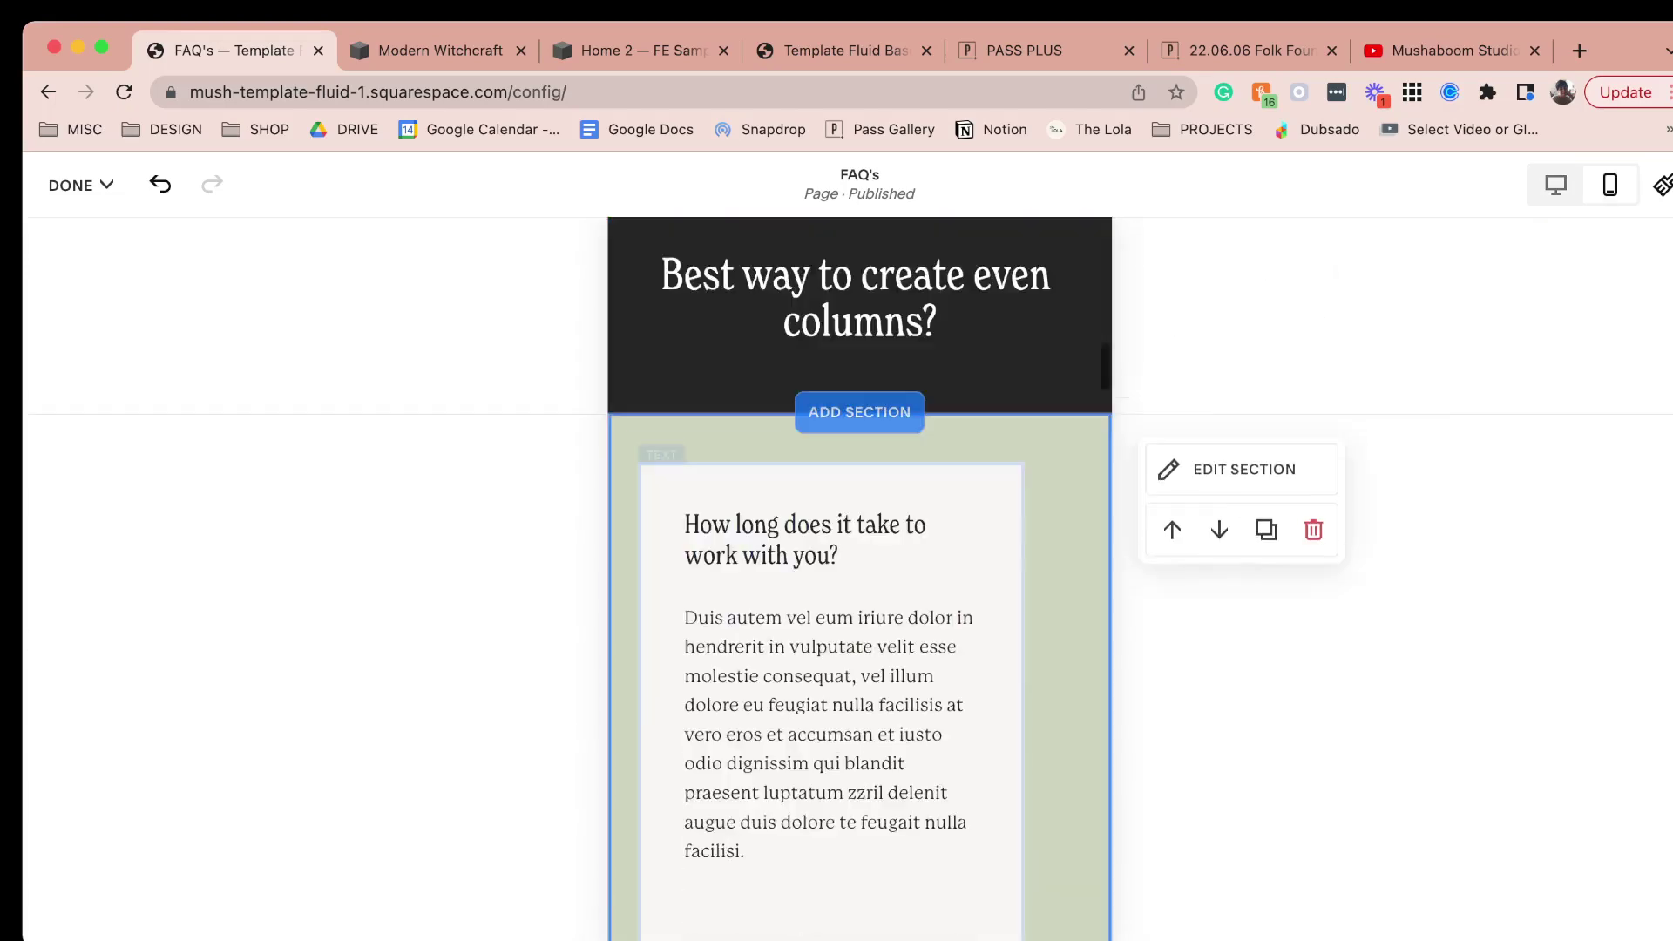
{"action": "scroll", "coordinate": [859, 575], "scroll_direction": "down", "scroll_amount": 3}
{"action": "scroll", "coordinate": [860, 575], "scroll_direction": "up", "scroll_amount": 15}
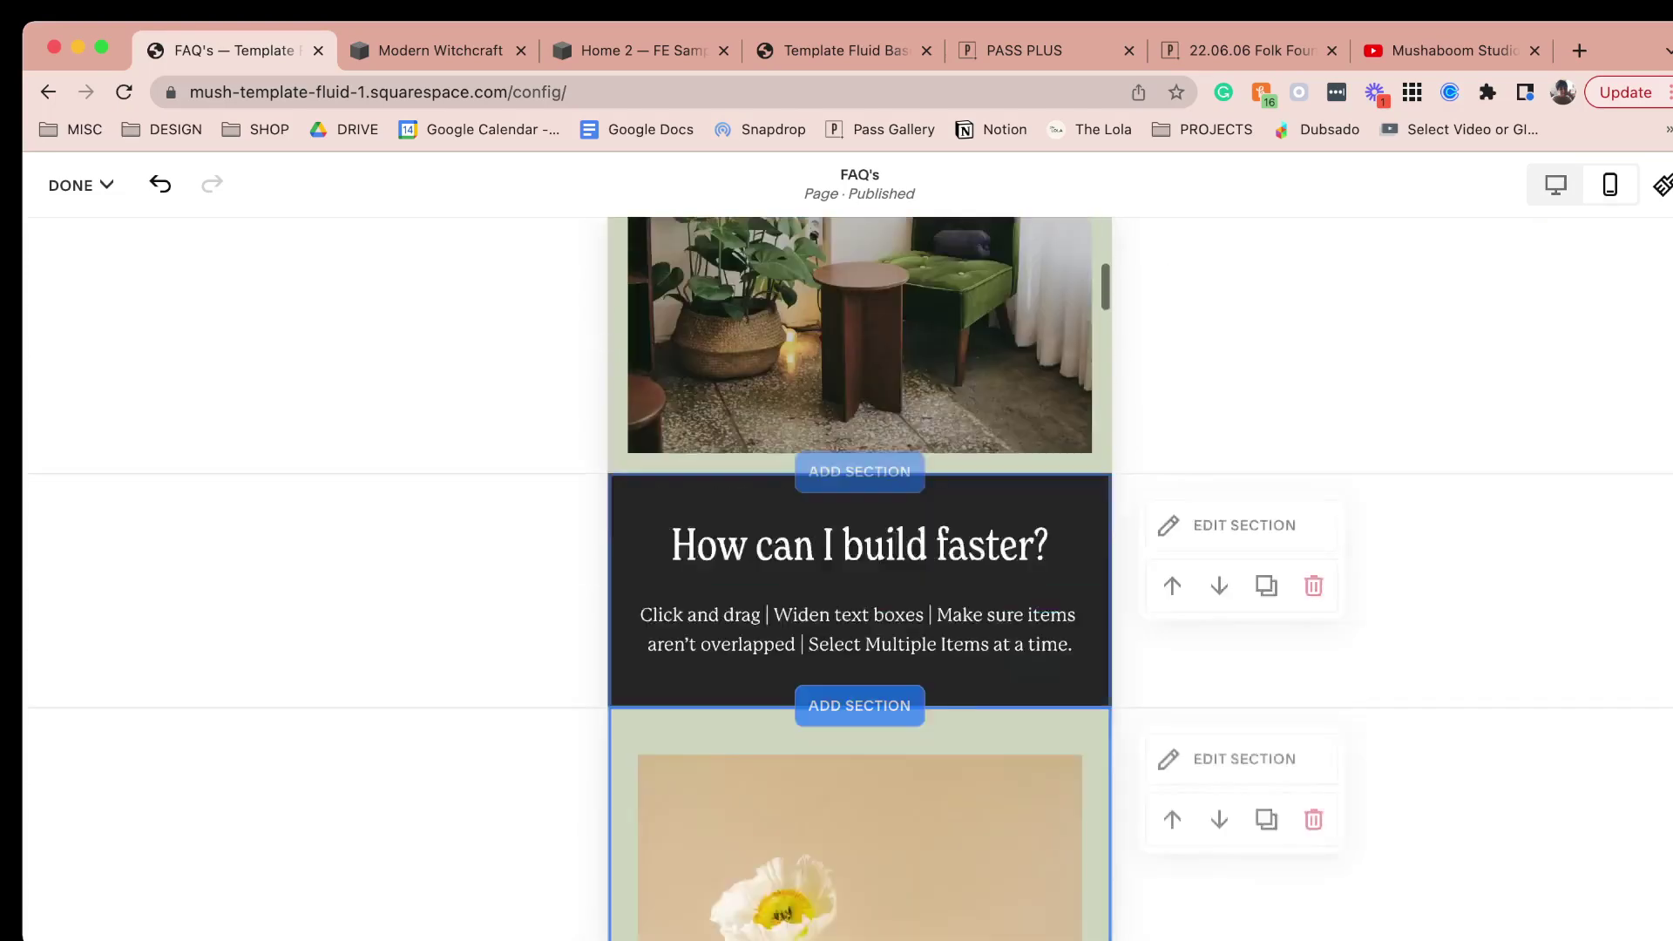
{"action": "scroll", "coordinate": [859, 575], "scroll_direction": "down", "scroll_amount": 15}
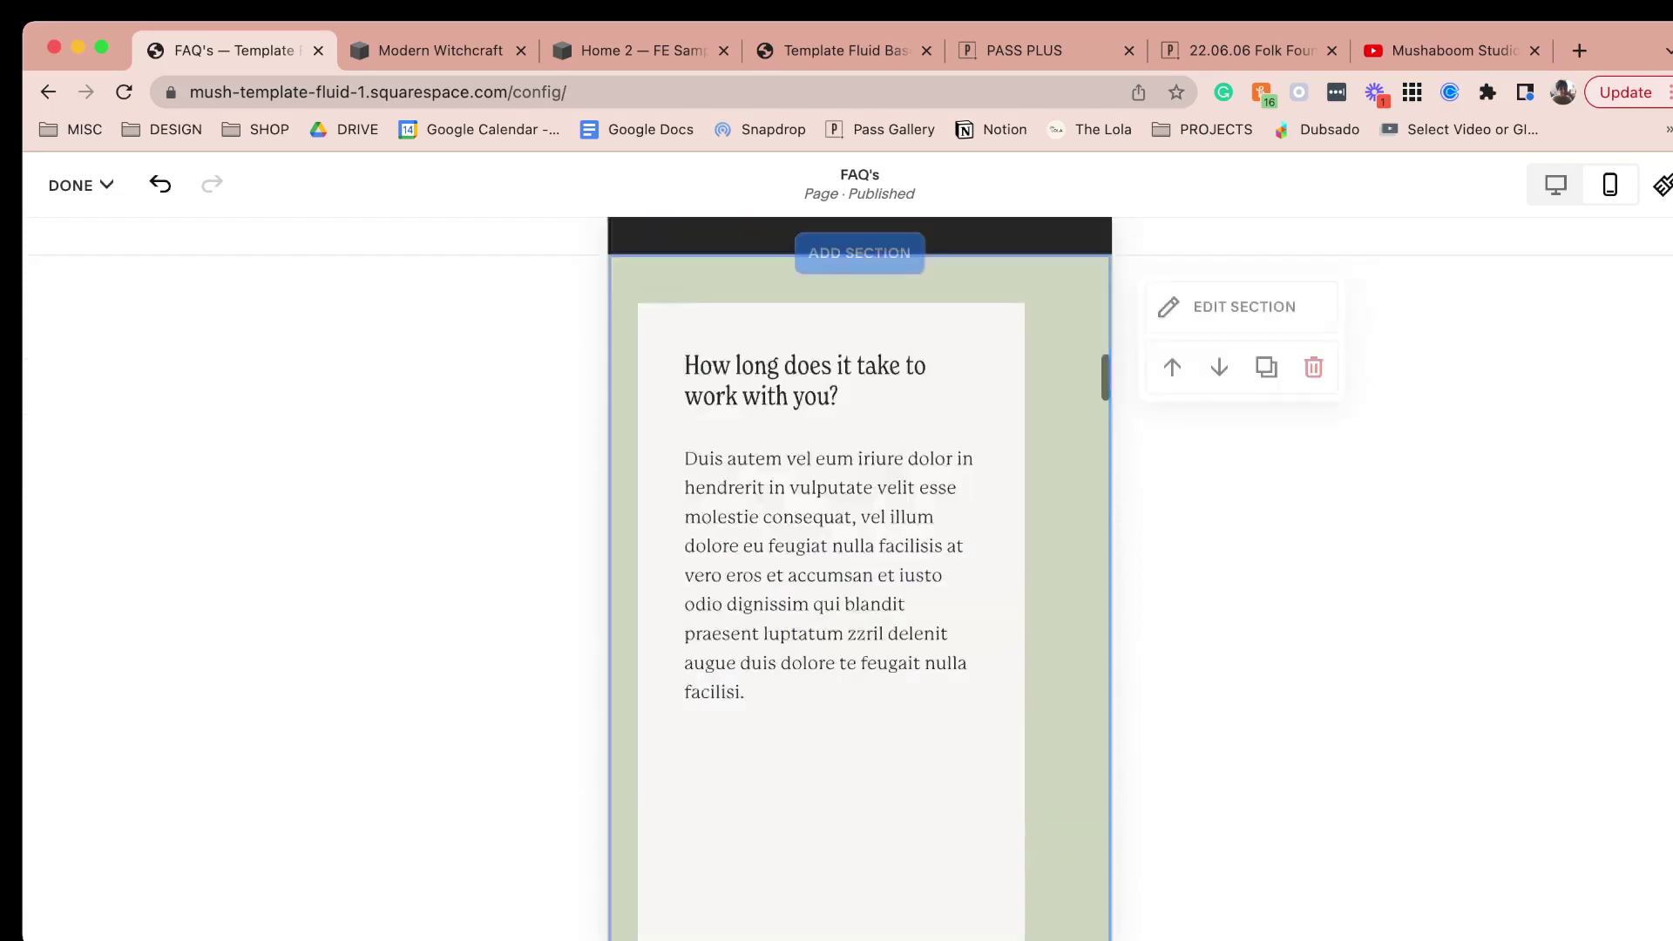
Examine the stacked FAQ text blocks and the spacing between them in the mobile layout.
{"action": "scroll", "coordinate": [859, 575], "scroll_direction": "down", "scroll_amount": 20}
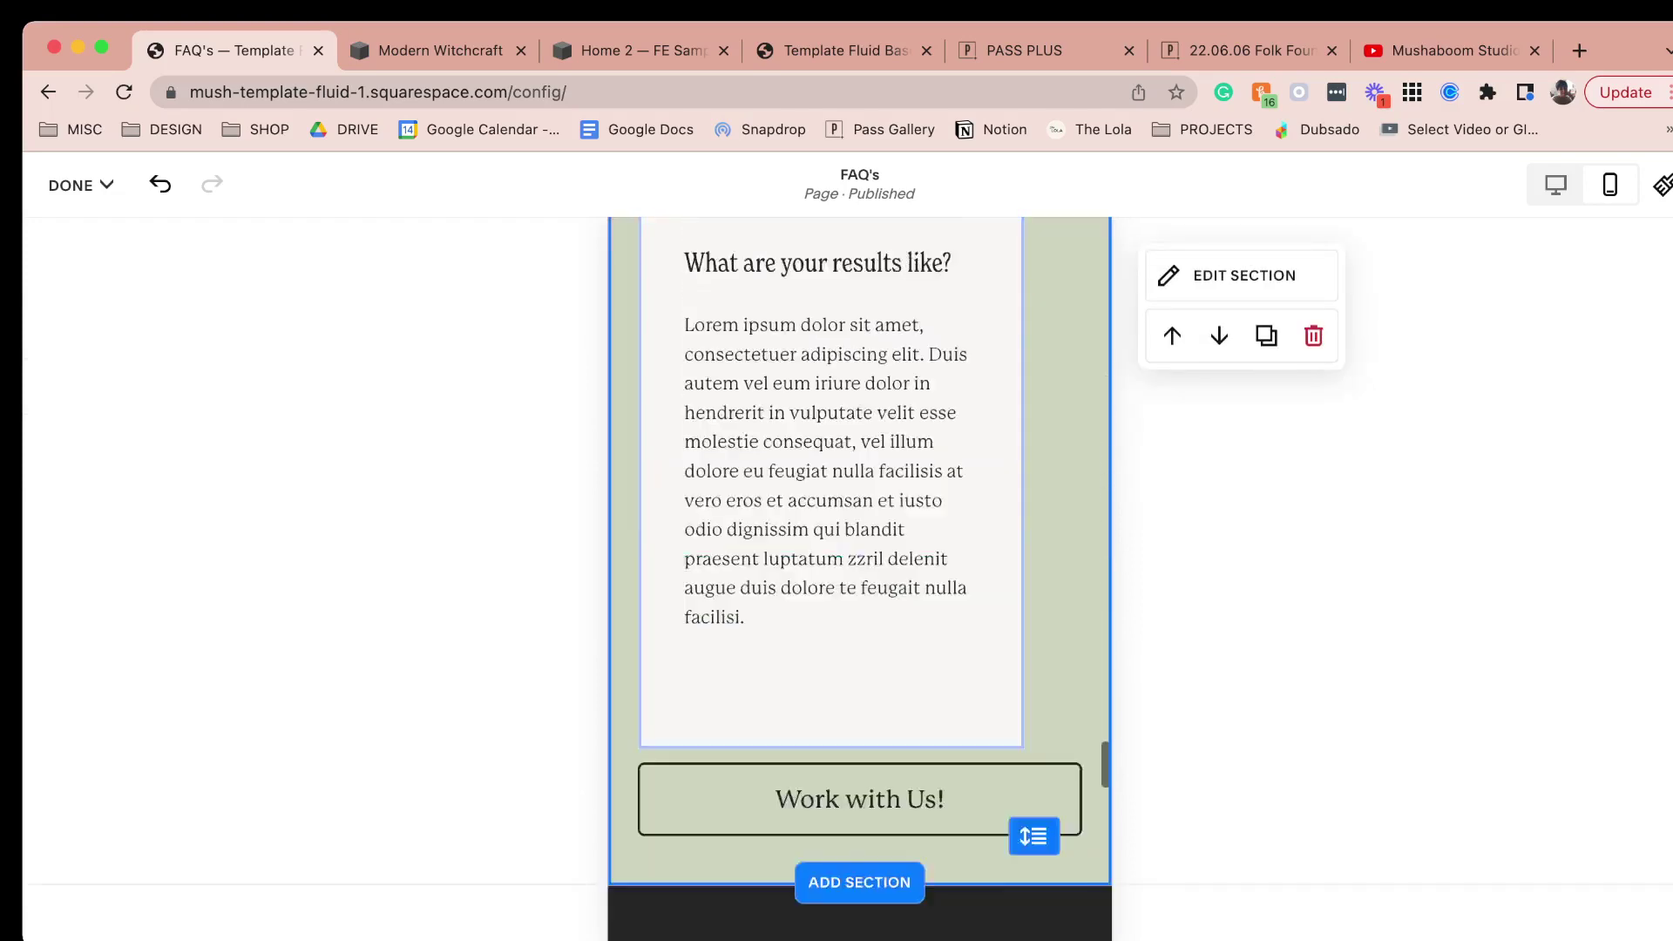
{"action": "scroll", "coordinate": [860, 575], "scroll_direction": "down", "scroll_amount": 10}
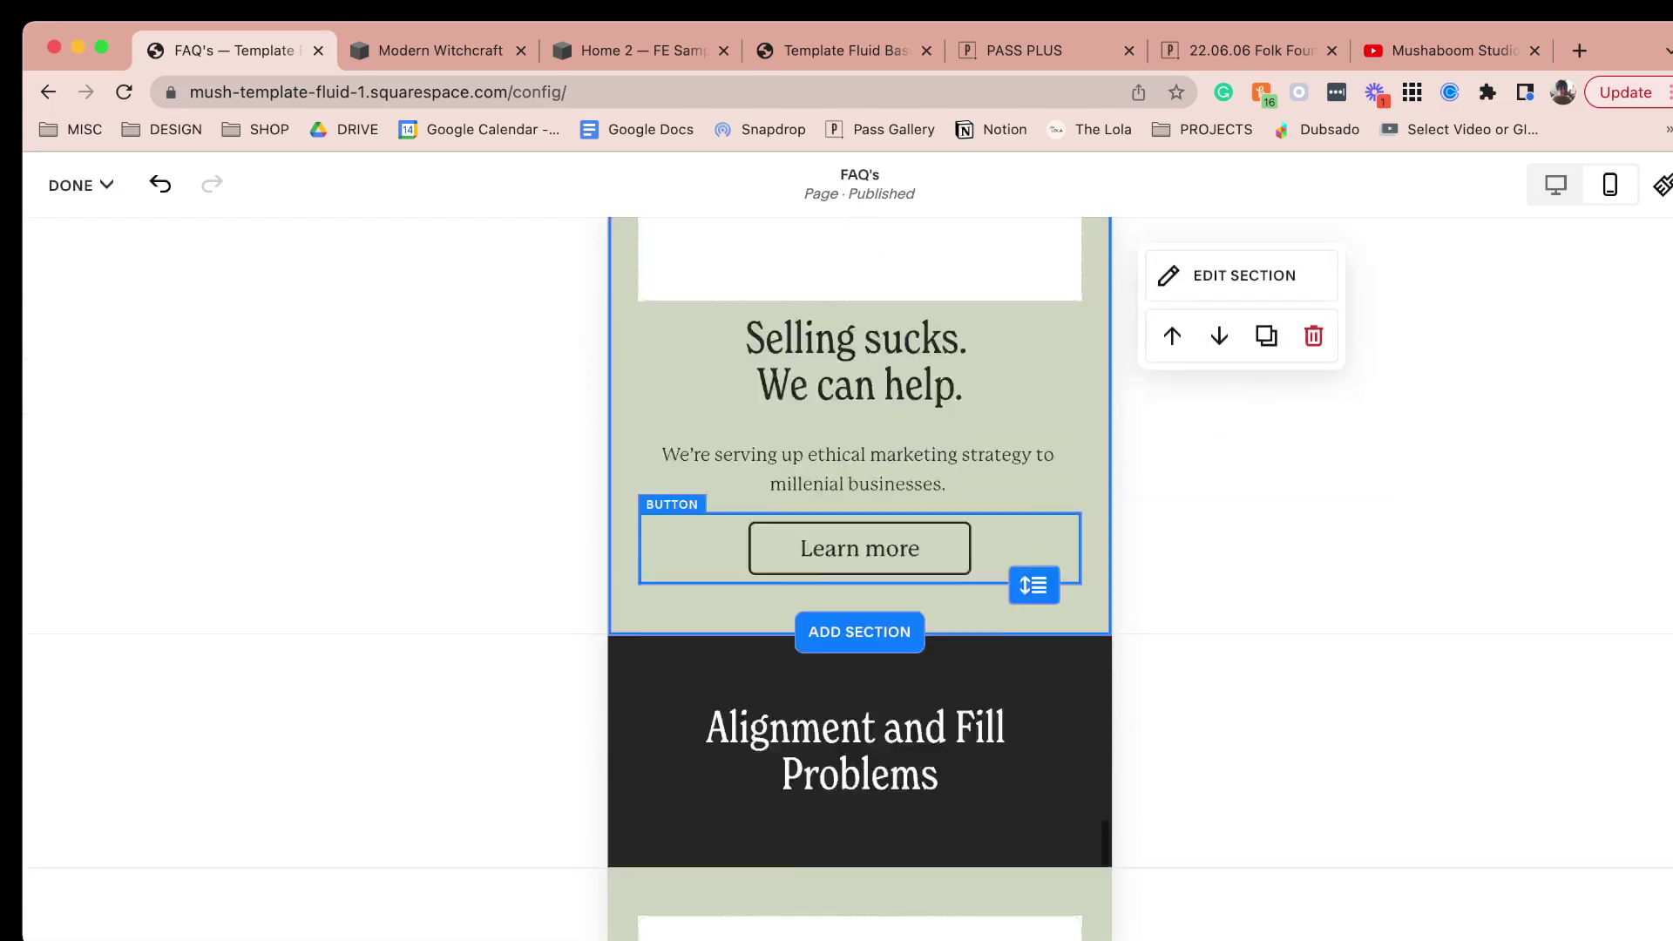
{"action": "scroll", "coordinate": [859, 575], "scroll_direction": "up", "scroll_amount": 8}
{"action": "scroll", "coordinate": [860, 576], "scroll_direction": "down", "scroll_amount": 20}
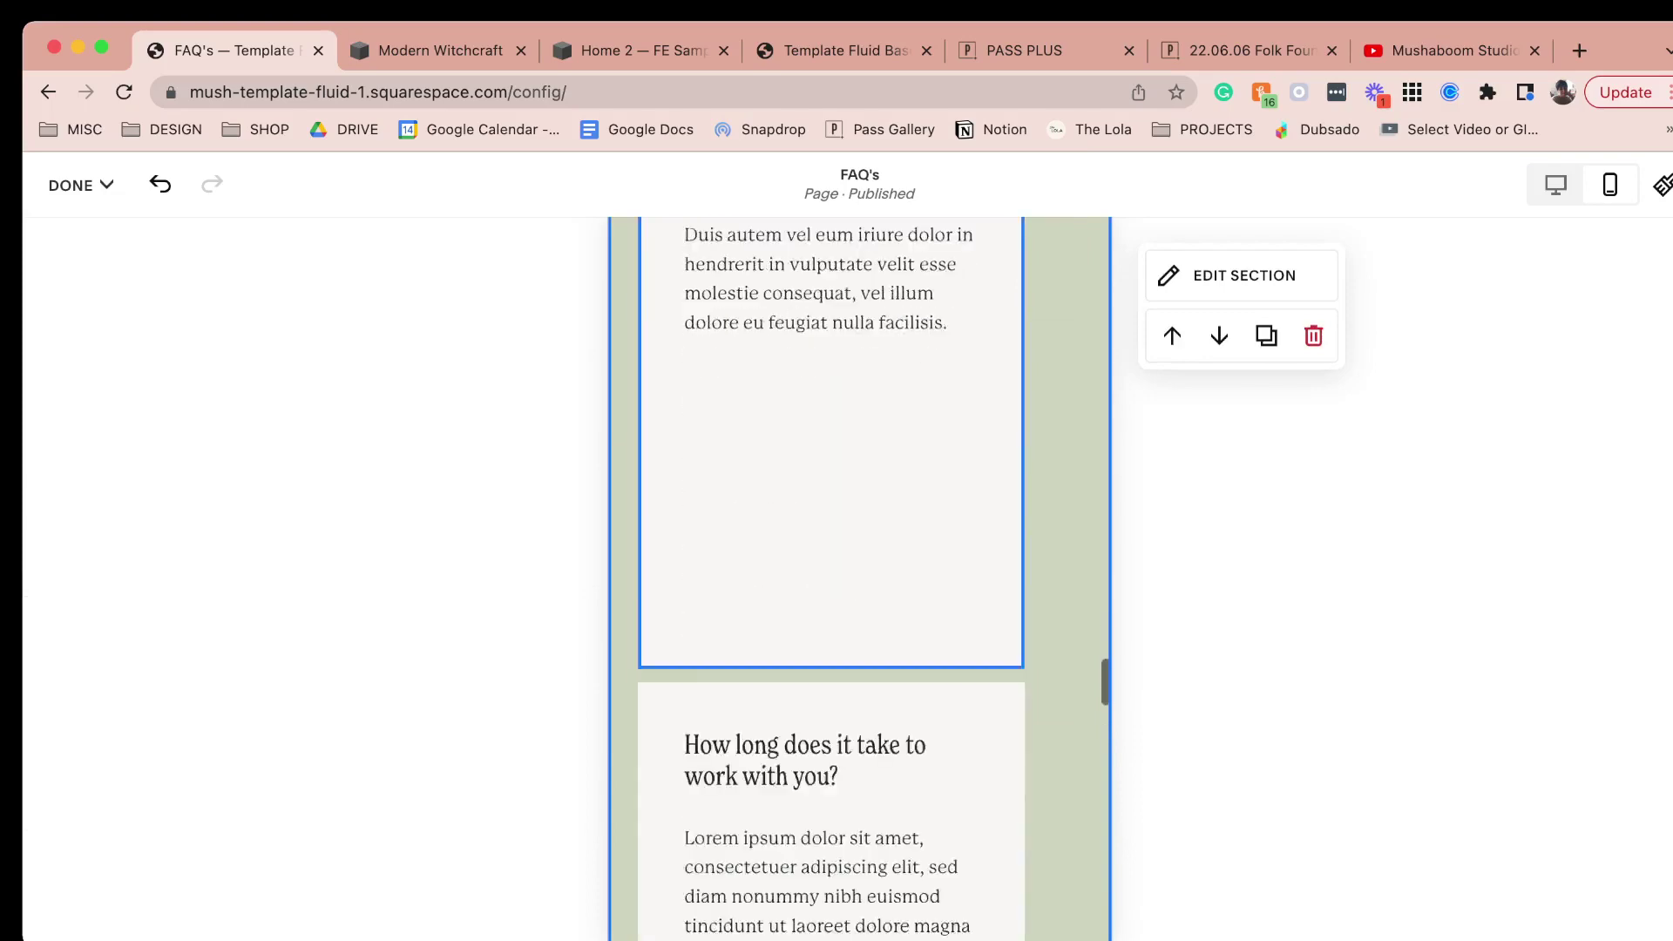
{"action": "left_click_drag", "start_coordinate": [831, 916], "coordinate": [831, 827]}
{"action": "scroll", "coordinate": [832, 826], "scroll_direction": "up", "scroll_amount": 3}
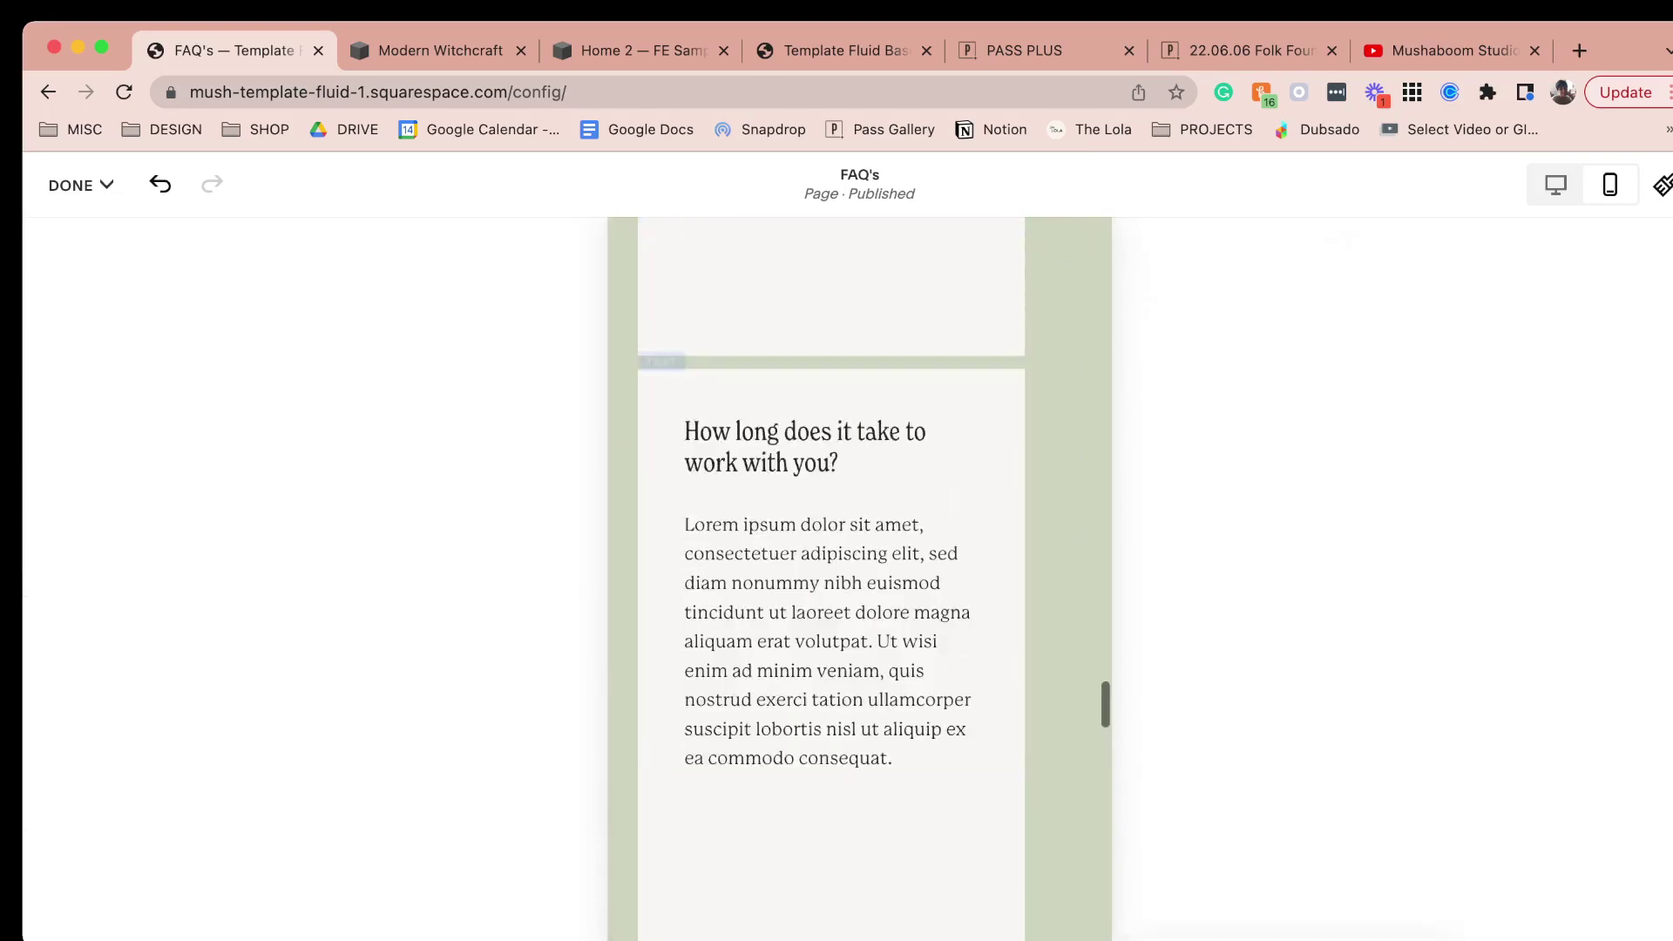
{"action": "scroll", "coordinate": [832, 575], "scroll_direction": "up", "scroll_amount": 5}
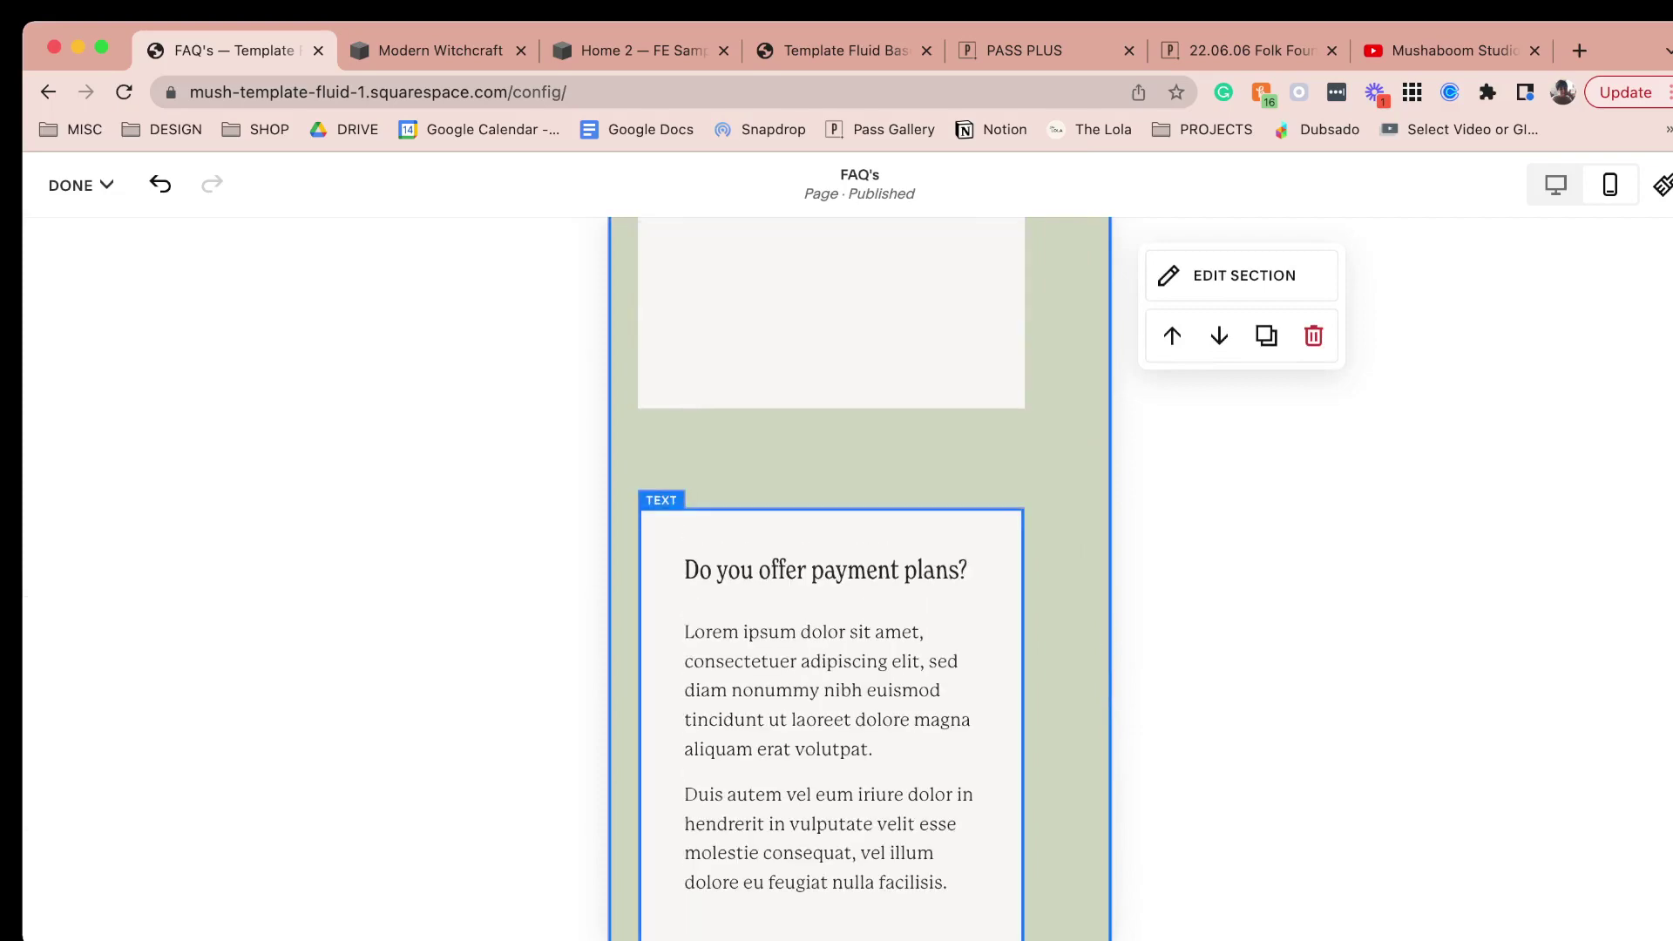
{"action": "scroll", "coordinate": [832, 575], "scroll_direction": "down", "scroll_amount": 7}
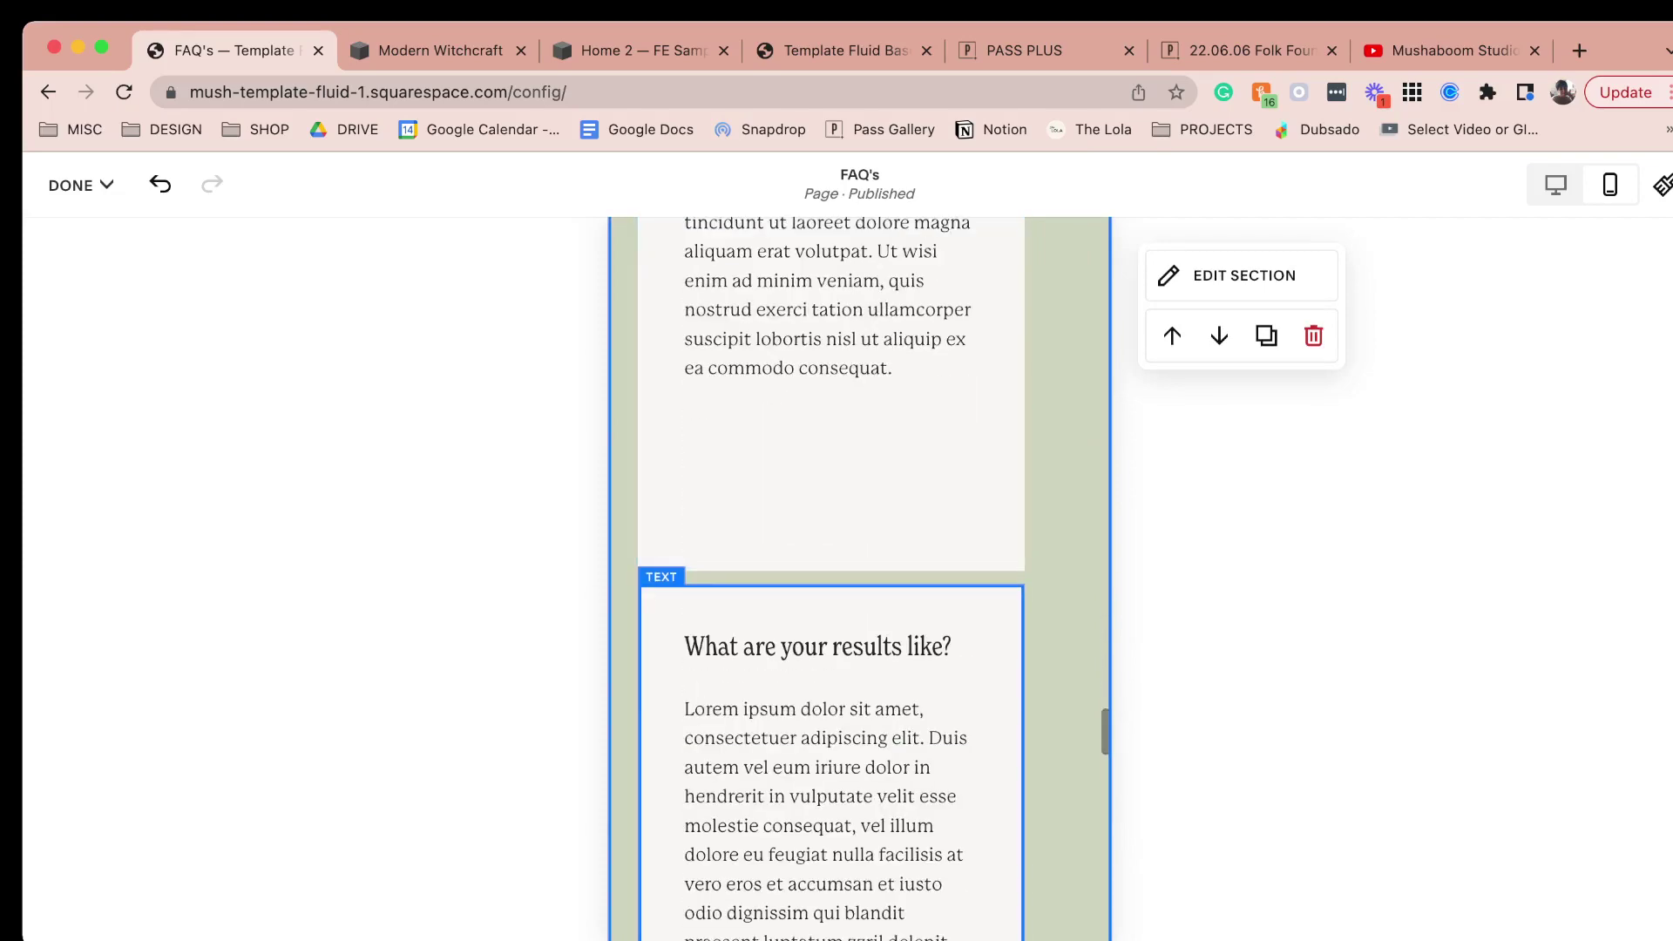
Select the lower FAQ text blocks together and move them up to close the gap above "Do you offer payment plans?".
{"action": "left_click_drag", "start_coordinate": [1070, 711], "coordinate": [747, 308]}
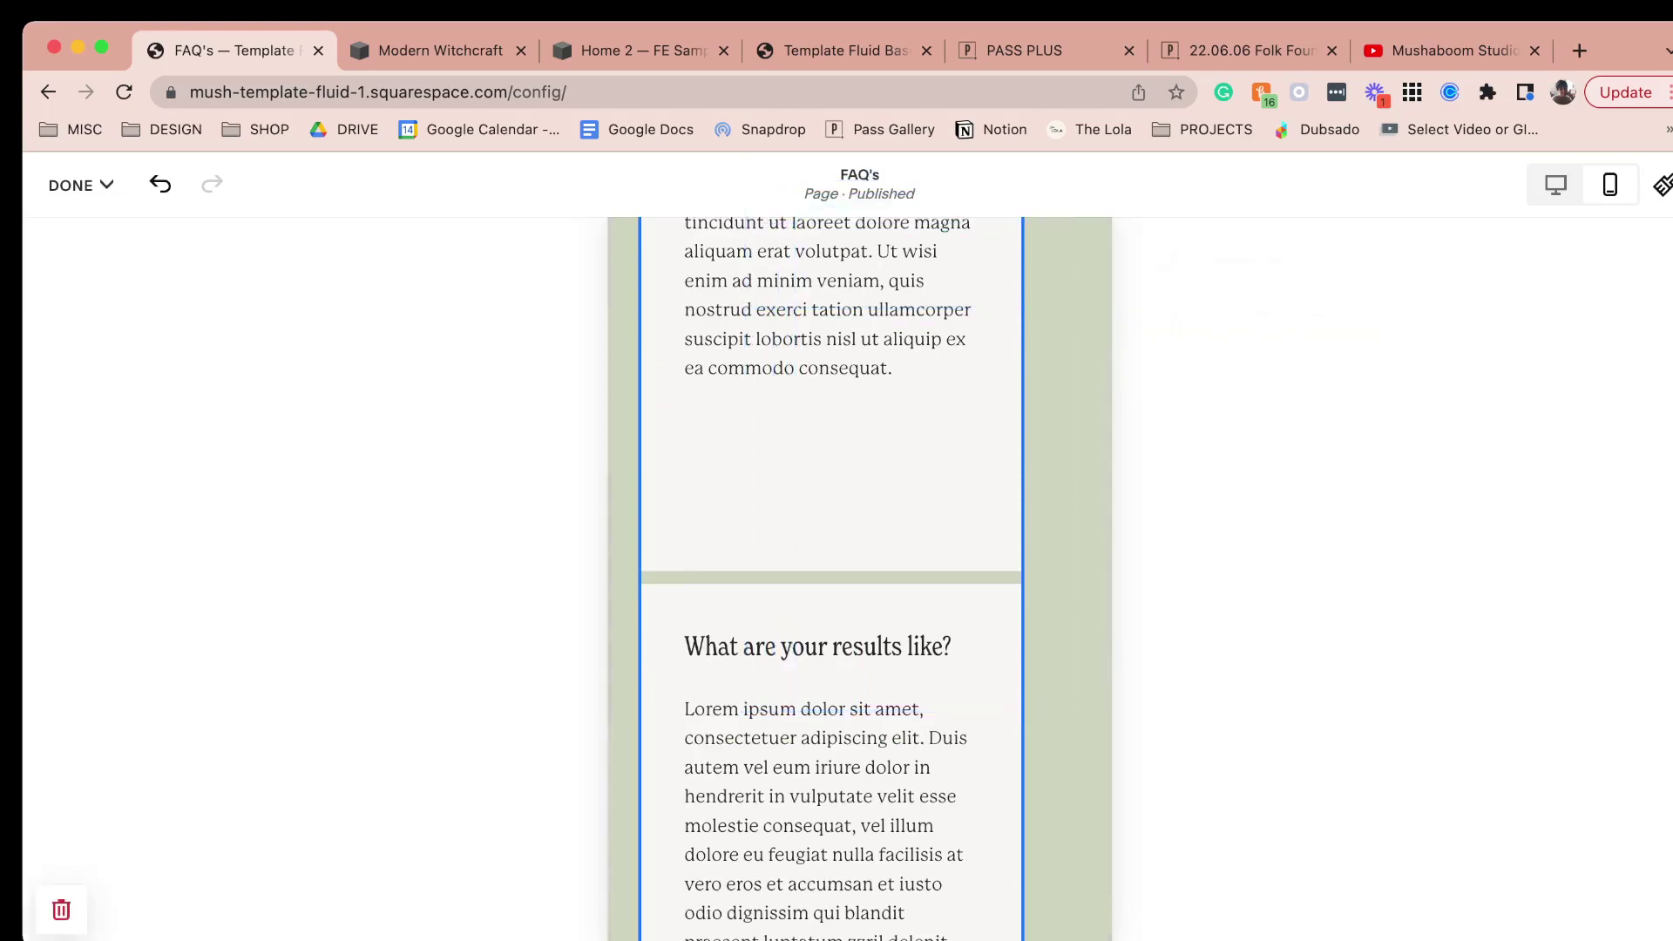
{"action": "scroll", "coordinate": [747, 308], "scroll_direction": "up", "scroll_amount": 6}
{"action": "left_click", "coordinate": [747, 308], "text": "shift"}
{"action": "scroll", "coordinate": [832, 576], "scroll_direction": "up", "scroll_amount": 8}
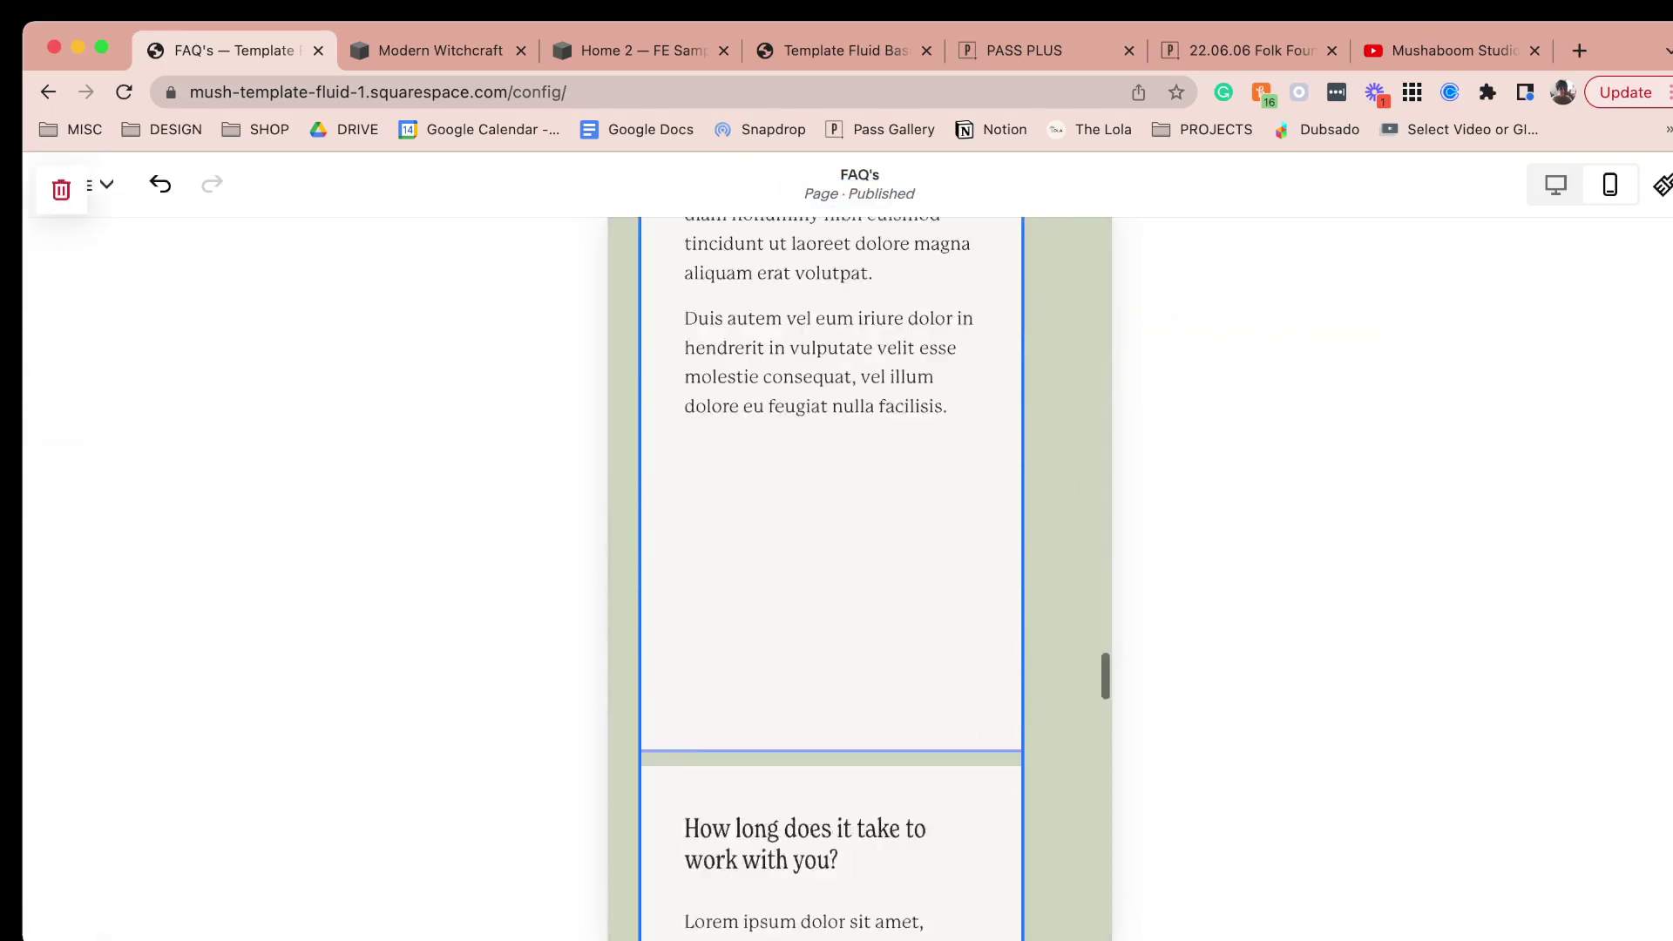
{"action": "scroll", "coordinate": [832, 575], "scroll_direction": "down", "scroll_amount": 8}
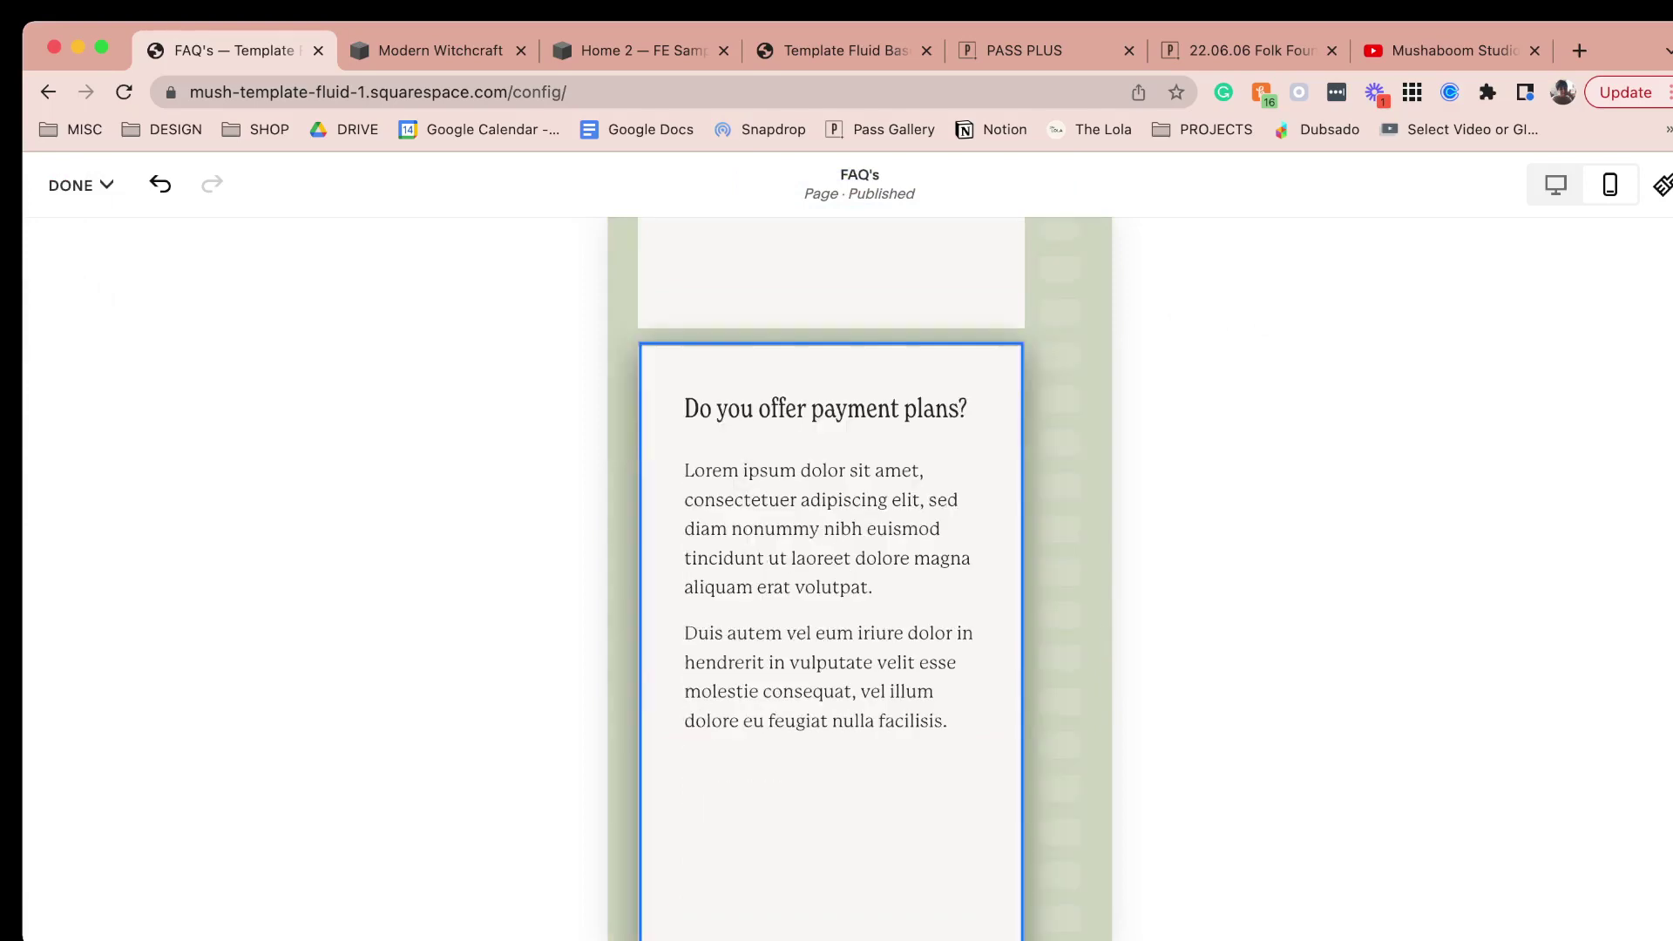
{"action": "scroll", "coordinate": [832, 575], "scroll_direction": "down", "scroll_amount": 8}
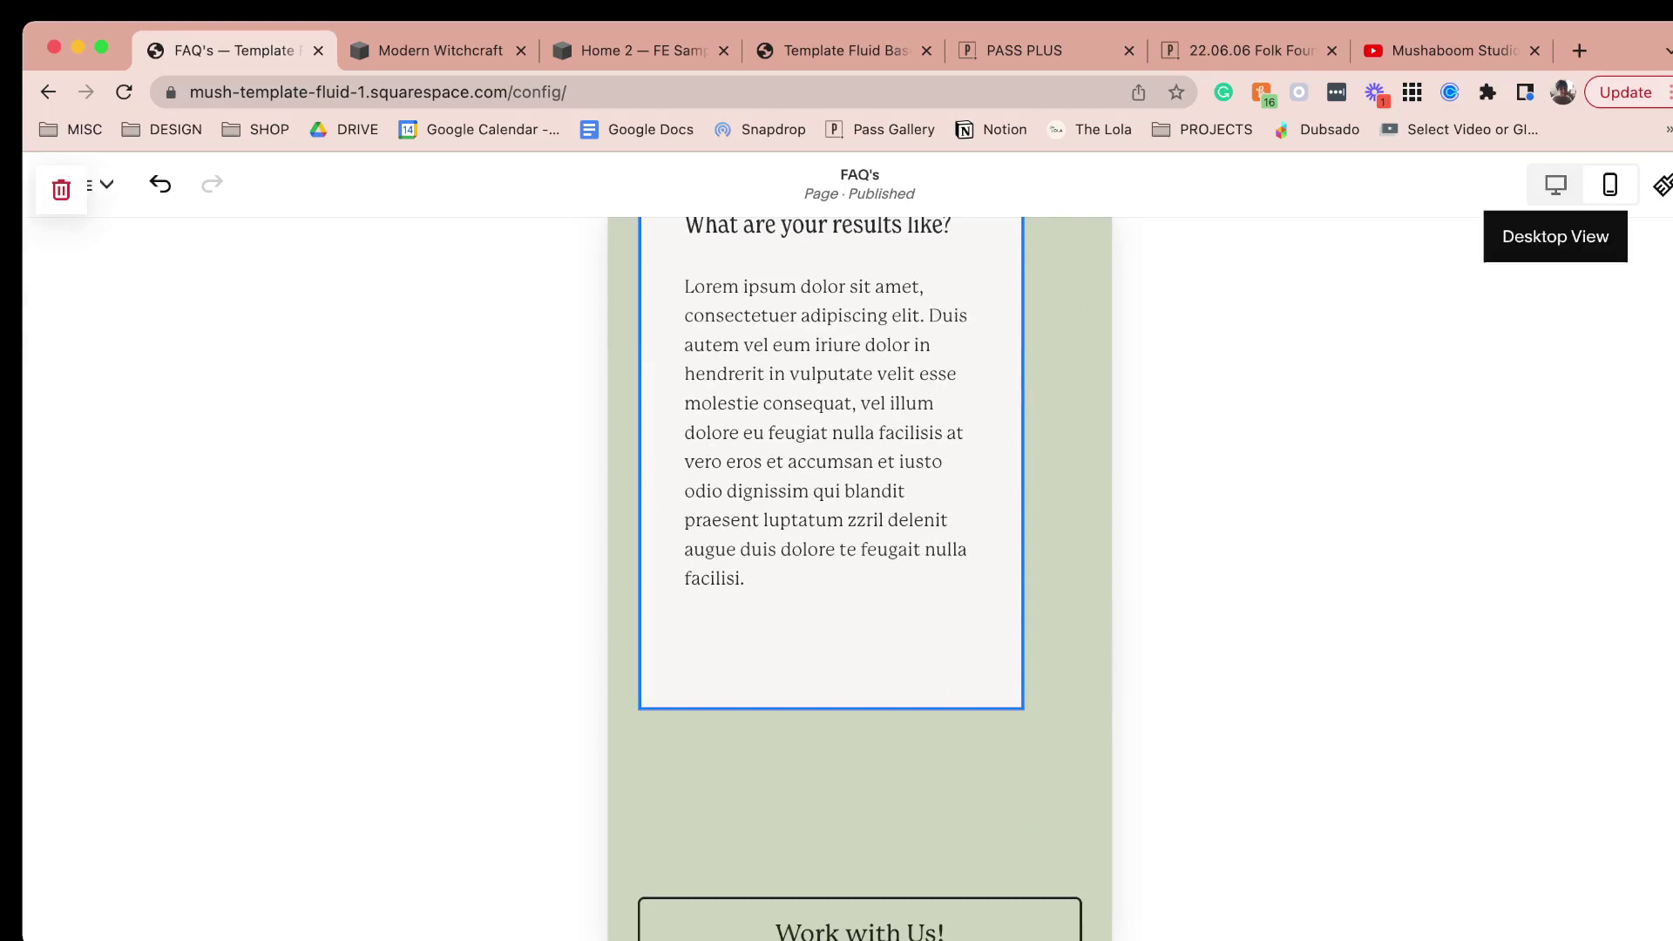
Return to the desktop layout and review the sections from the footer up to the "Best way to create even columns?" heading.
{"action": "left_click", "coordinate": [1556, 184]}
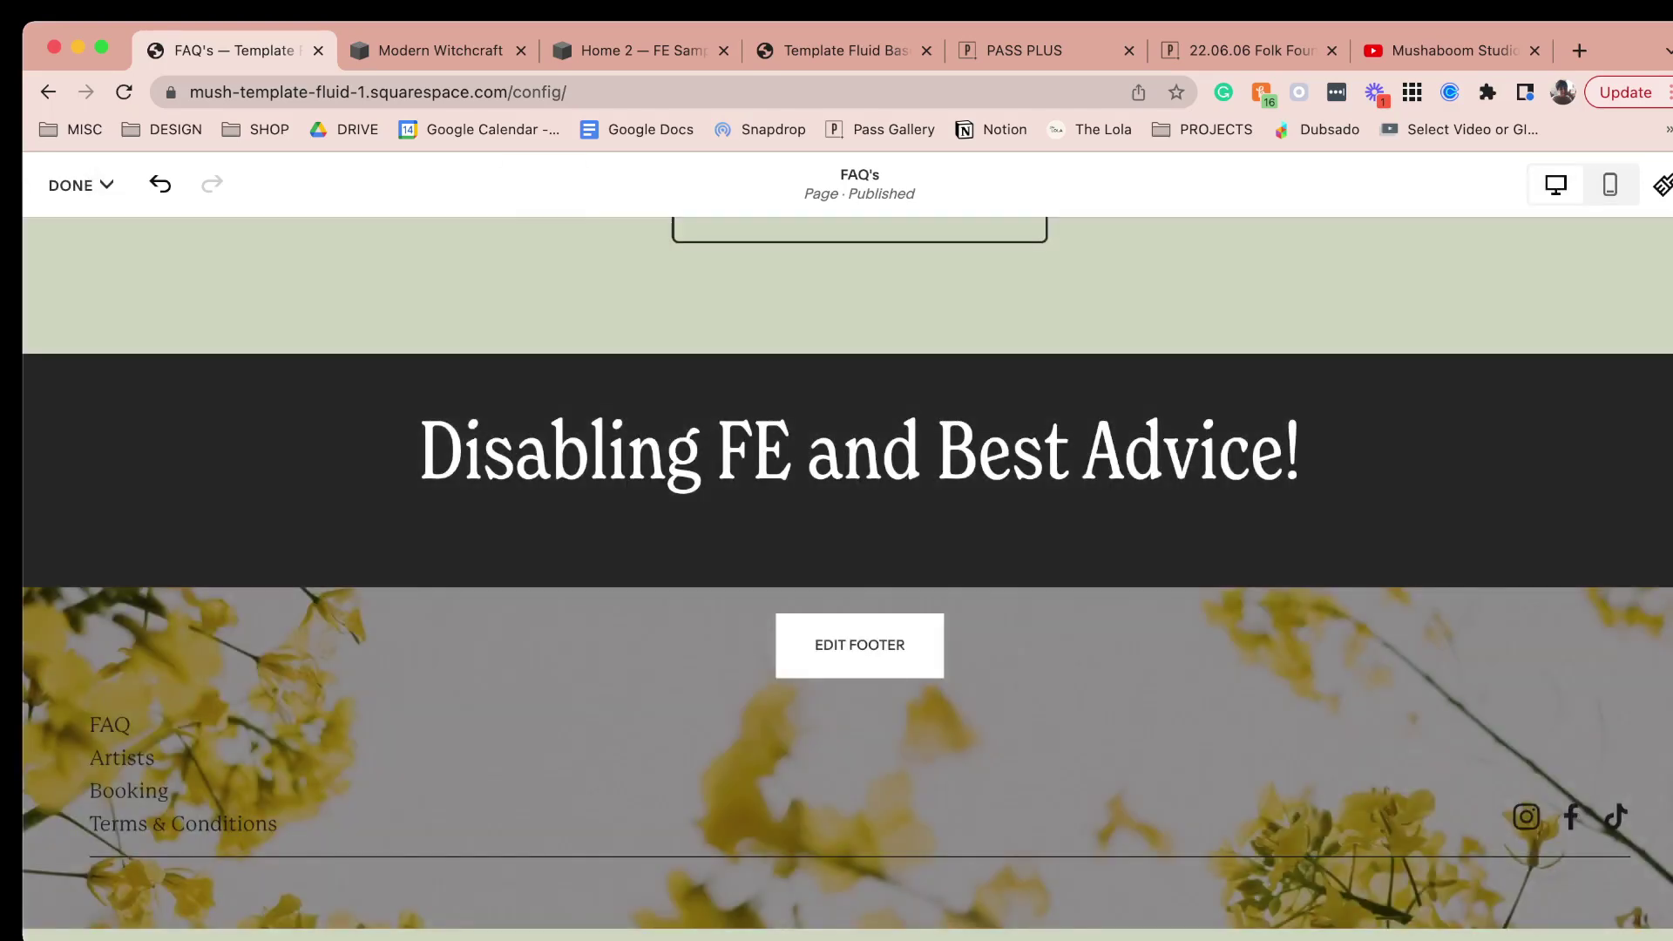
{"action": "scroll", "coordinate": [847, 570], "scroll_direction": "up", "scroll_amount": 6}
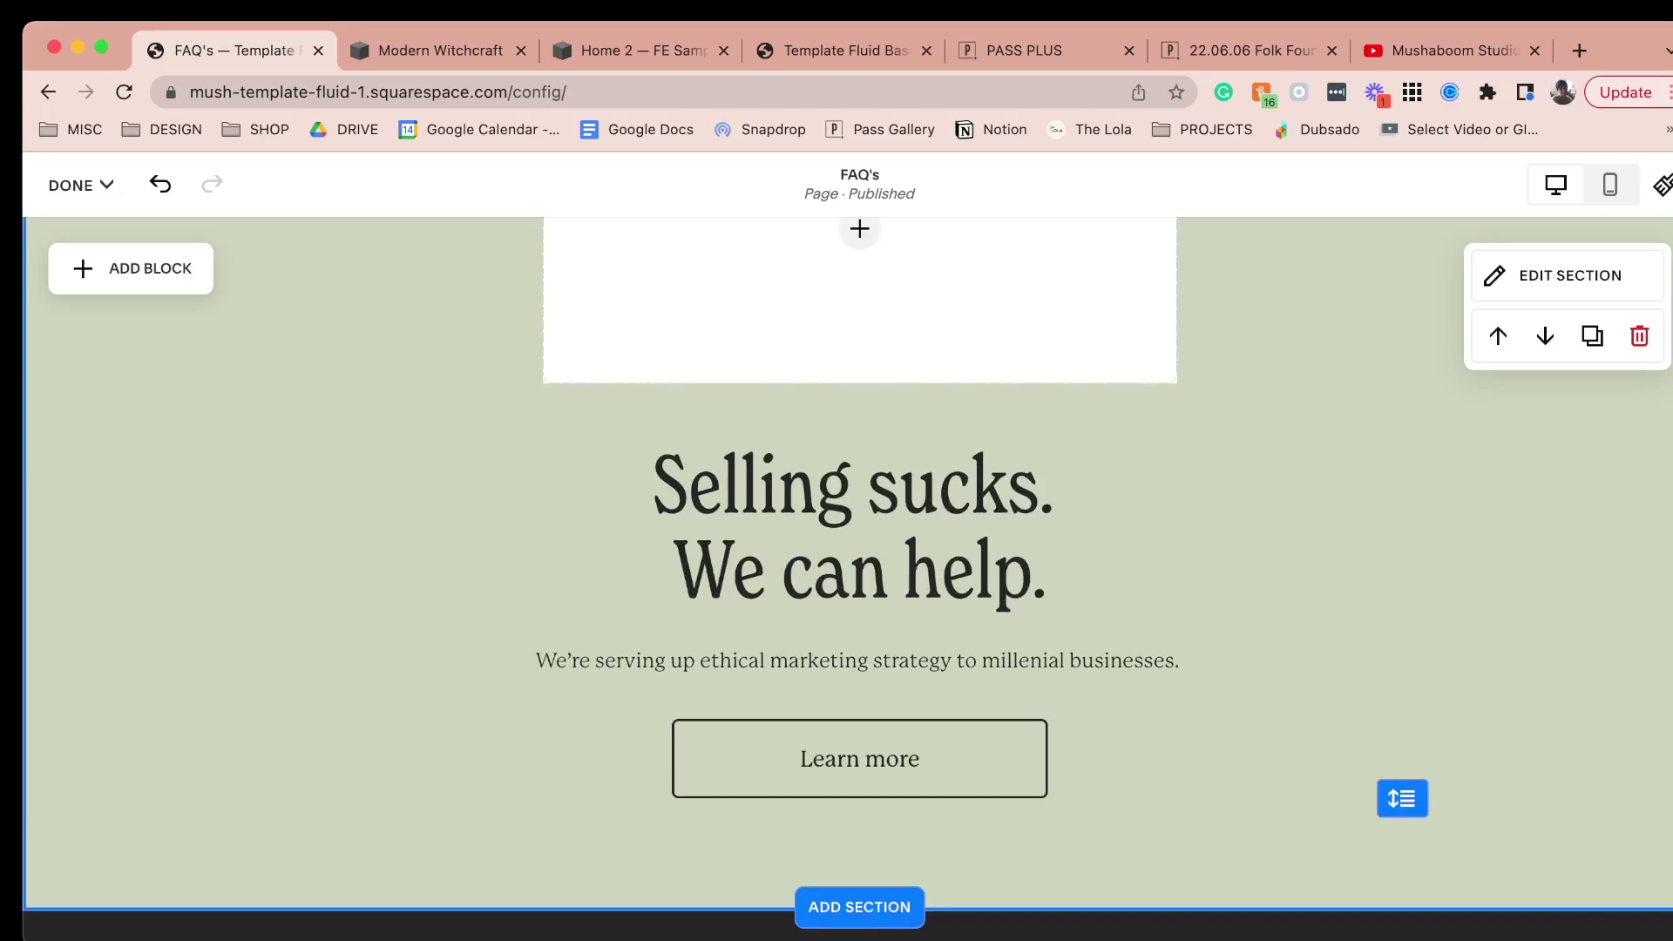
{"action": "scroll", "coordinate": [859, 571], "scroll_direction": "up", "scroll_amount": 3}
{"action": "scroll", "coordinate": [848, 575], "scroll_direction": "down", "scroll_amount": 8}
{"action": "scroll", "coordinate": [847, 576], "scroll_direction": "up", "scroll_amount": 7}
{"action": "scroll", "coordinate": [847, 575], "scroll_direction": "down", "scroll_amount": 3}
{"action": "scroll", "coordinate": [847, 575], "scroll_direction": "up", "scroll_amount": 10}
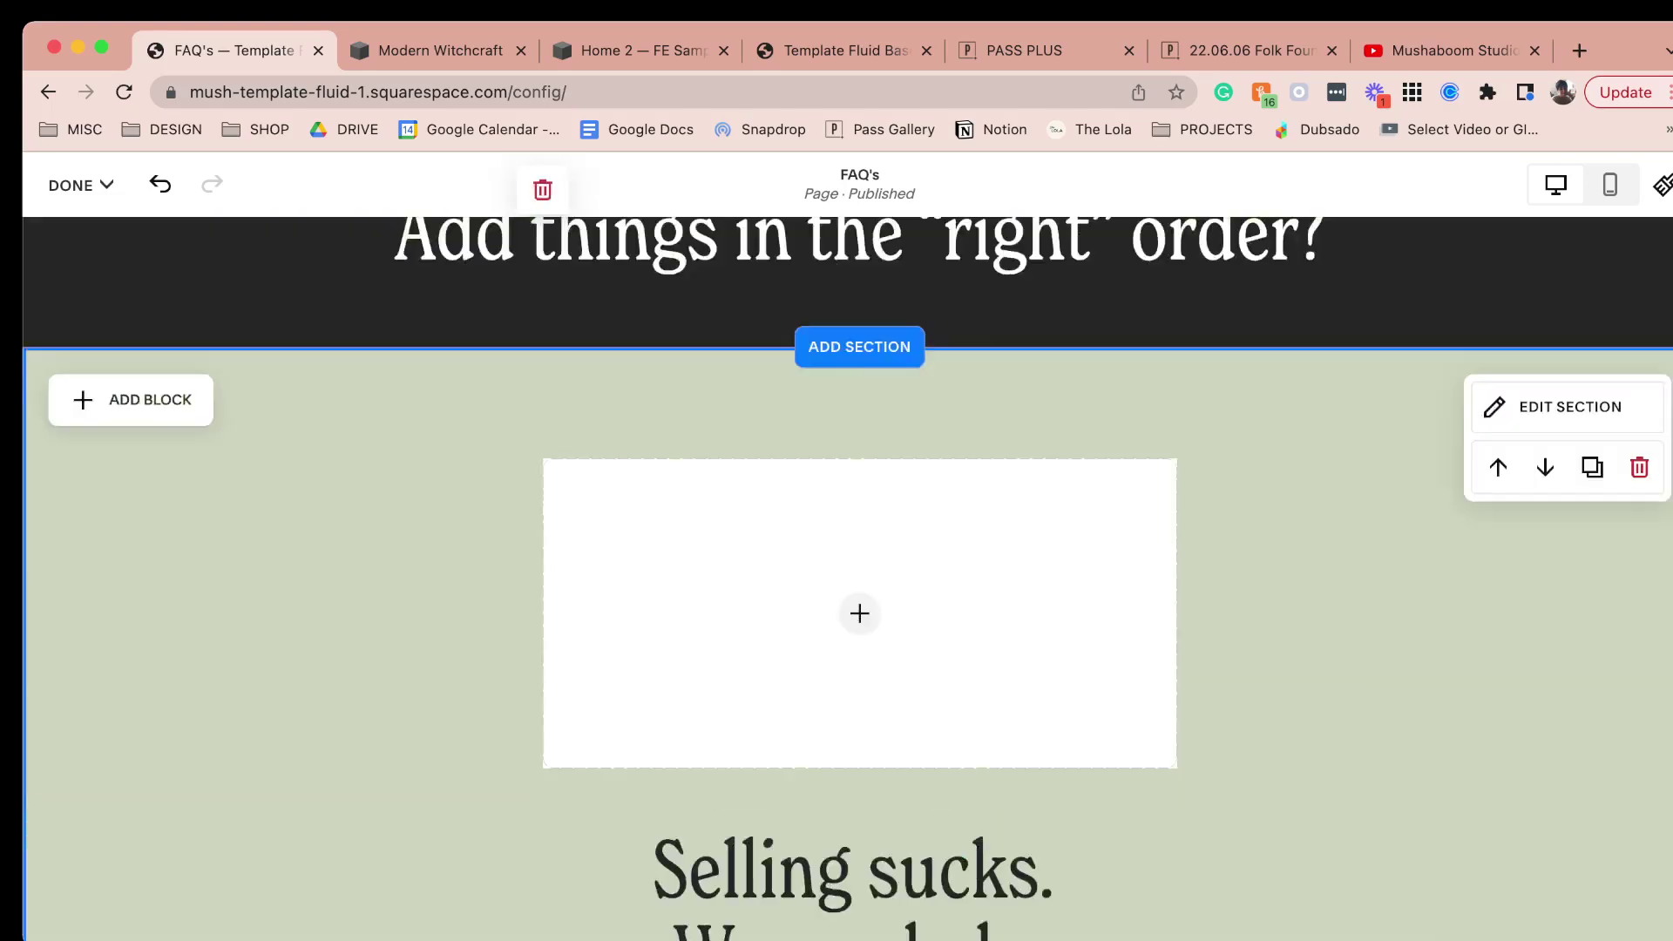
{"action": "scroll", "coordinate": [847, 575], "scroll_direction": "up", "scroll_amount": 15}
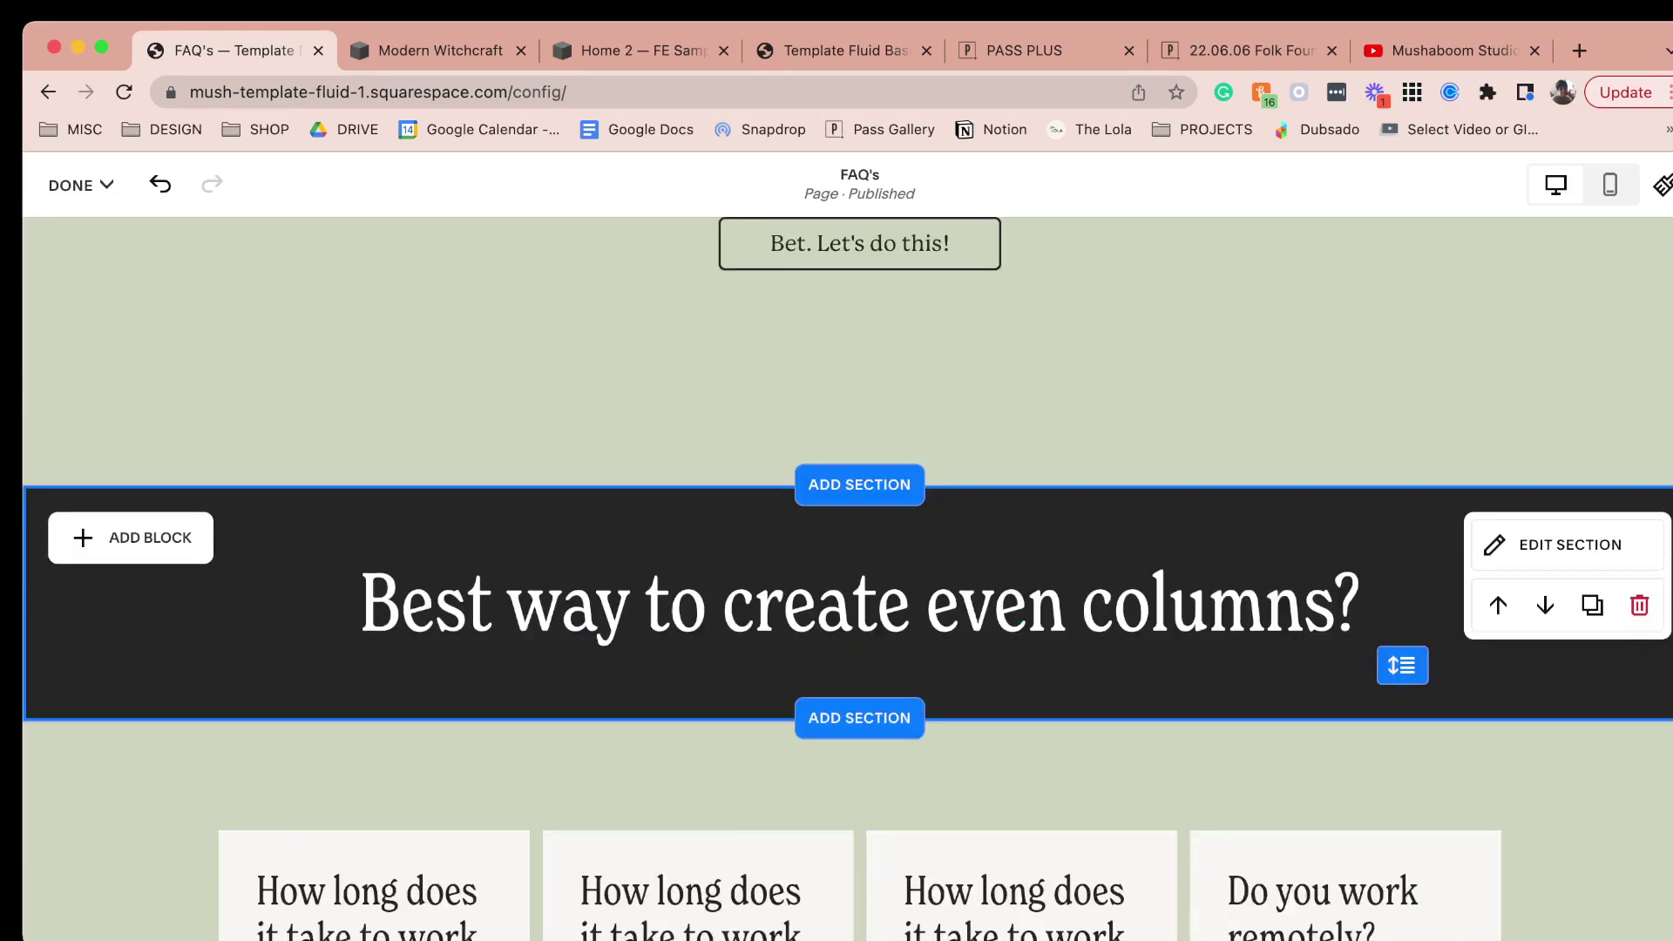
Inspect the text blocks in the four-column FAQ section, checking how evenly the second row lines up.
{"action": "scroll", "coordinate": [847, 575], "scroll_direction": "down", "scroll_amount": 8}
{"action": "scroll", "coordinate": [847, 576], "scroll_direction": "down", "scroll_amount": 3}
{"action": "scroll", "coordinate": [861, 576], "scroll_direction": "down", "scroll_amount": 5}
{"action": "left_click", "coordinate": [1264, 575]}
{"action": "left_click", "coordinate": [861, 575]}
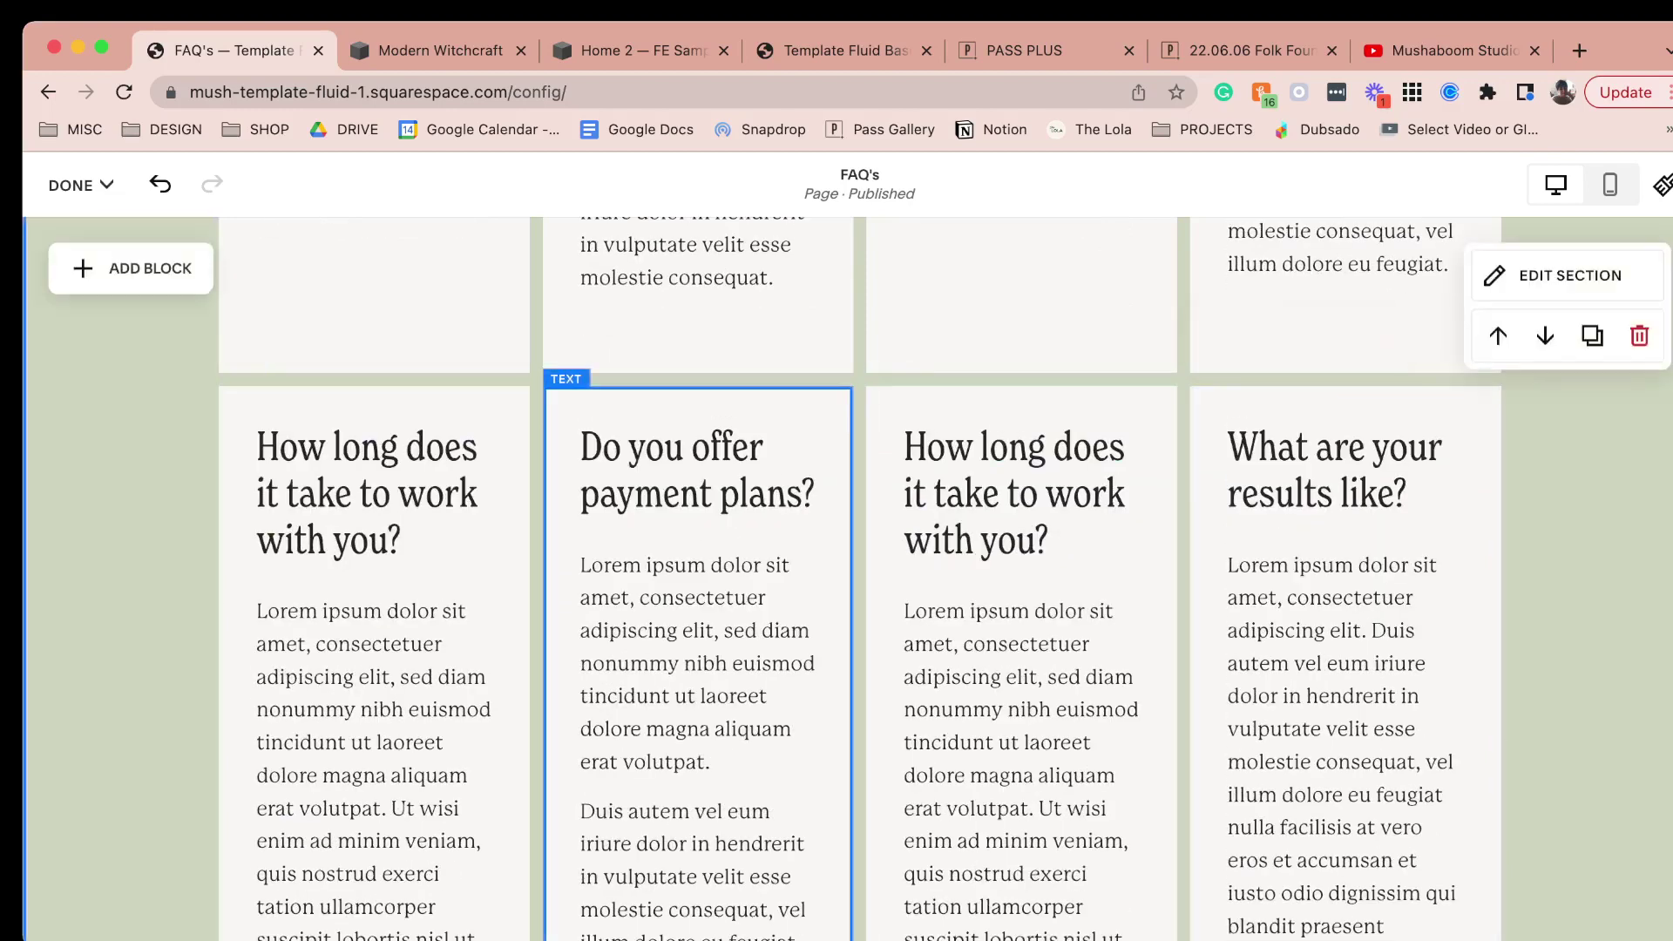
{"action": "left_click", "coordinate": [698, 576]}
{"action": "left_click", "coordinate": [374, 576]}
{"action": "left_click", "coordinate": [1021, 576]}
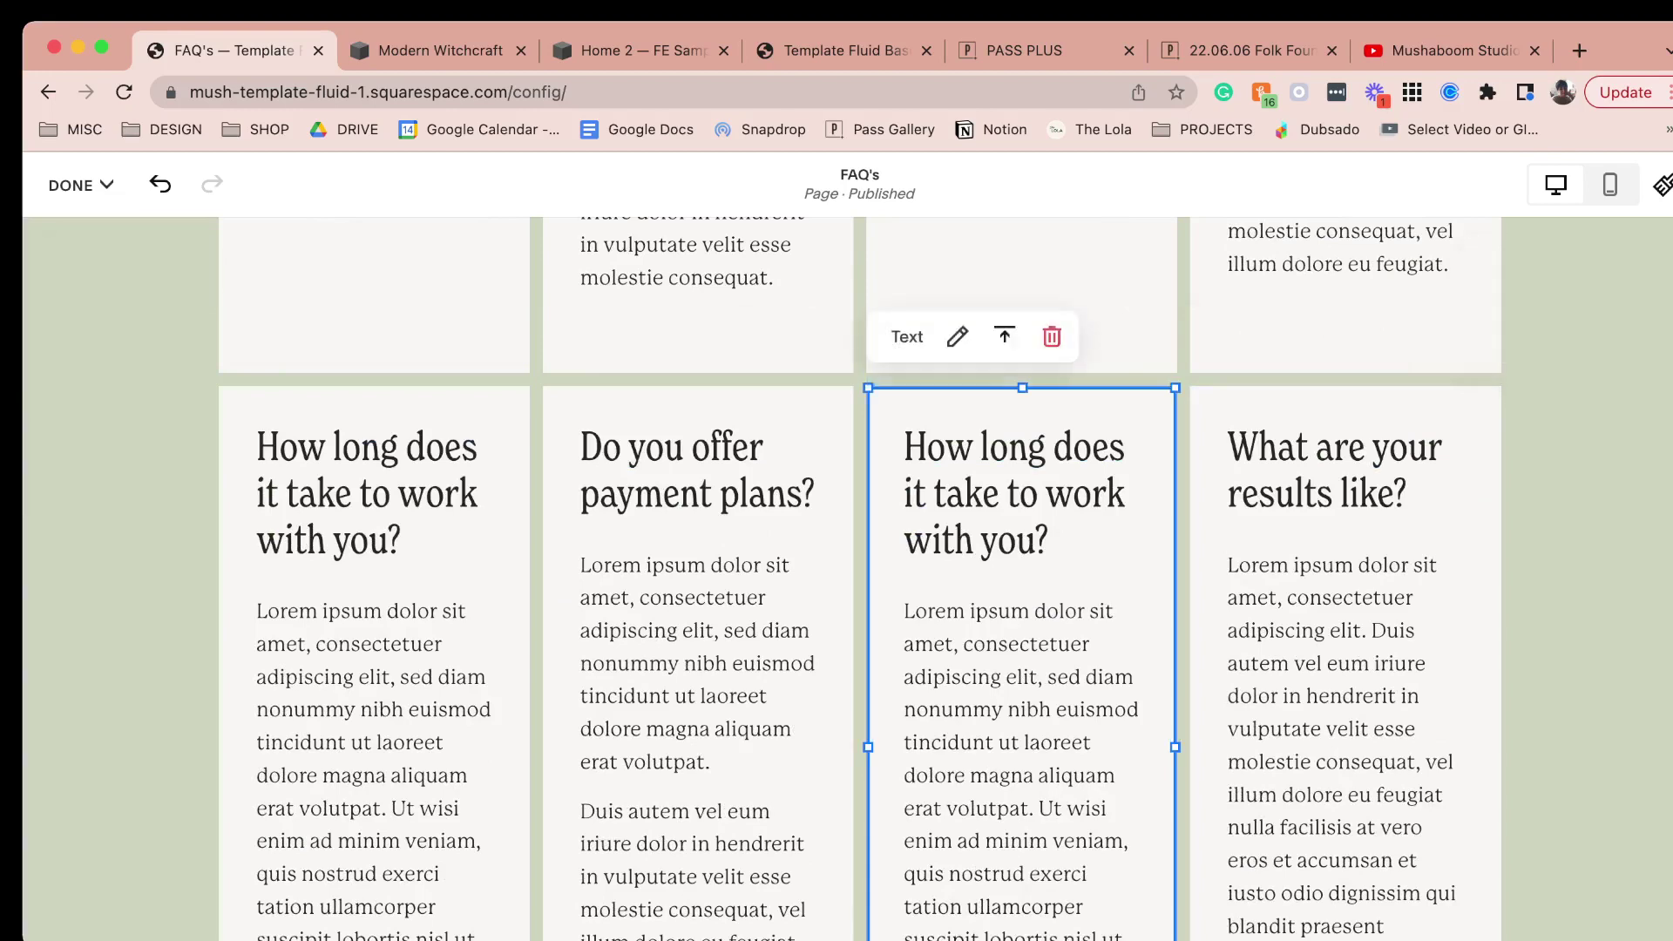
{"action": "scroll", "coordinate": [1342, 610], "scroll_direction": "down", "scroll_amount": 10}
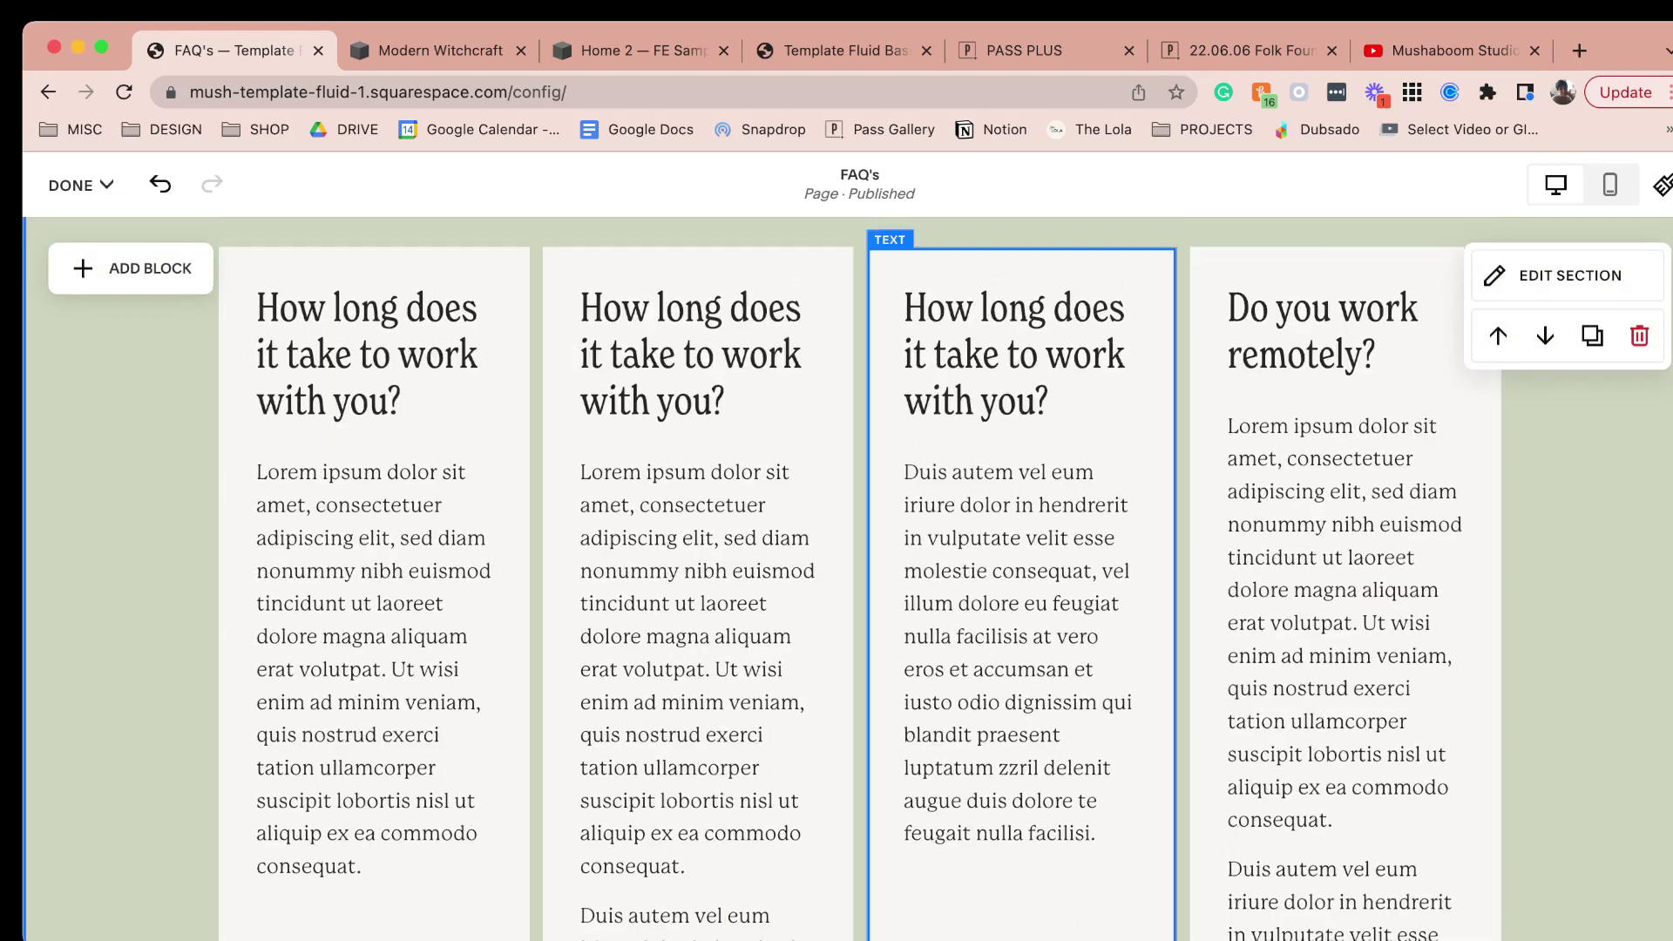
{"action": "scroll", "coordinate": [1022, 576], "scroll_direction": "up", "scroll_amount": 4}
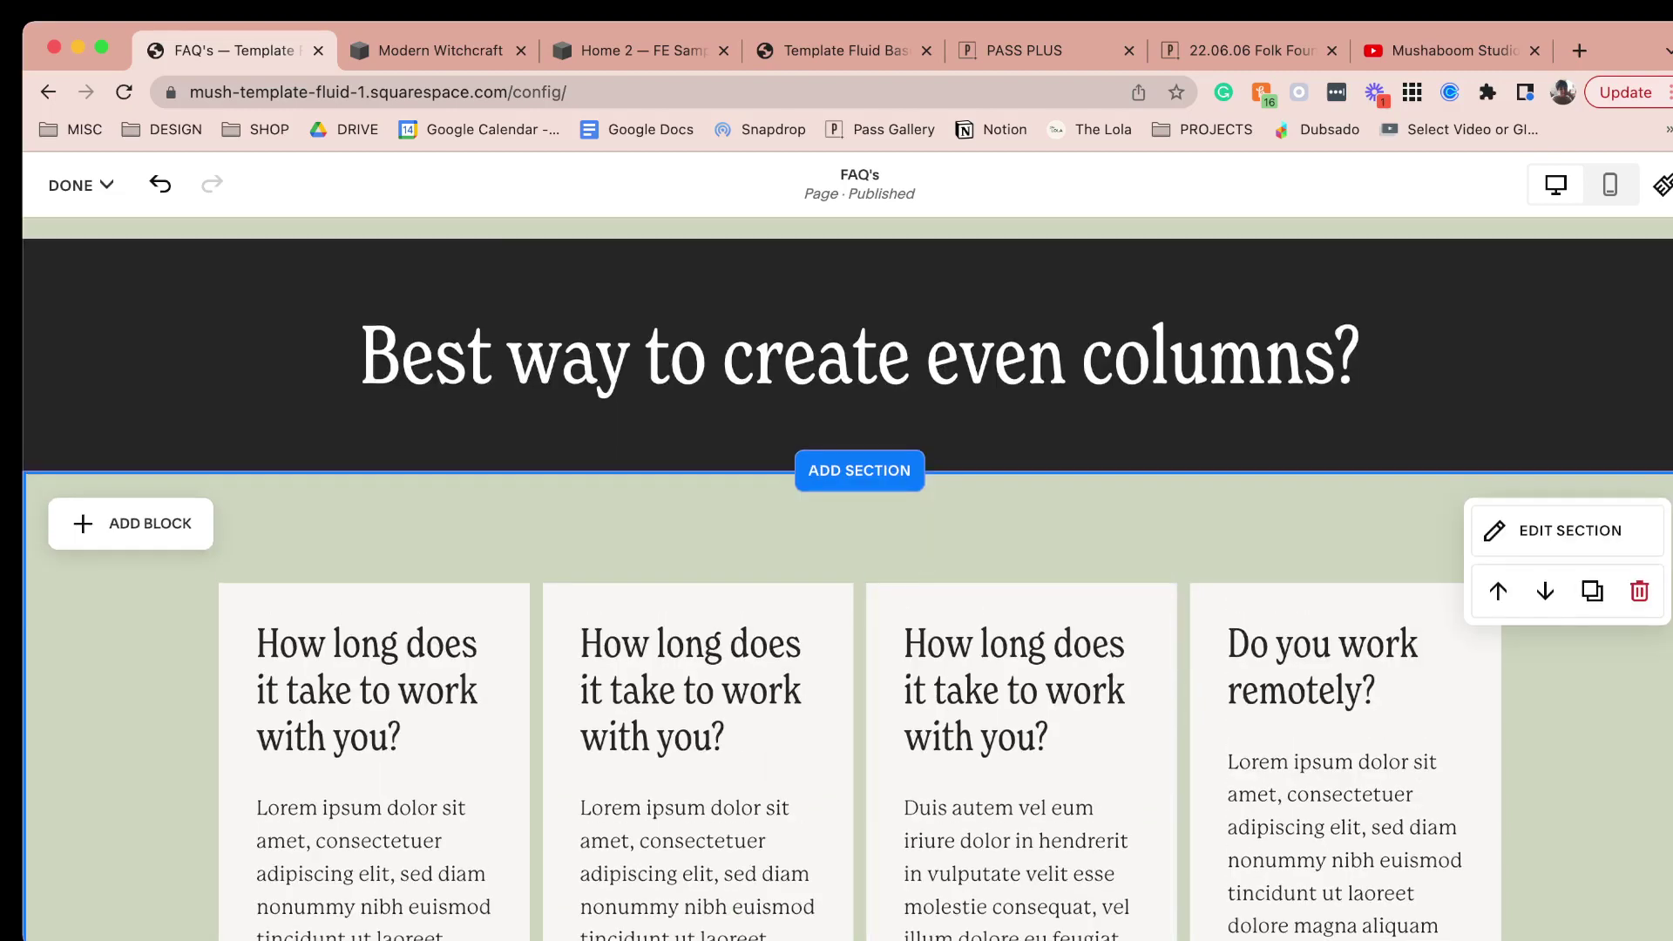
Add the Services auto layout section with four circular-image cards directly below the "Best way to create even columns?" heading.
{"action": "left_click", "coordinate": [860, 471]}
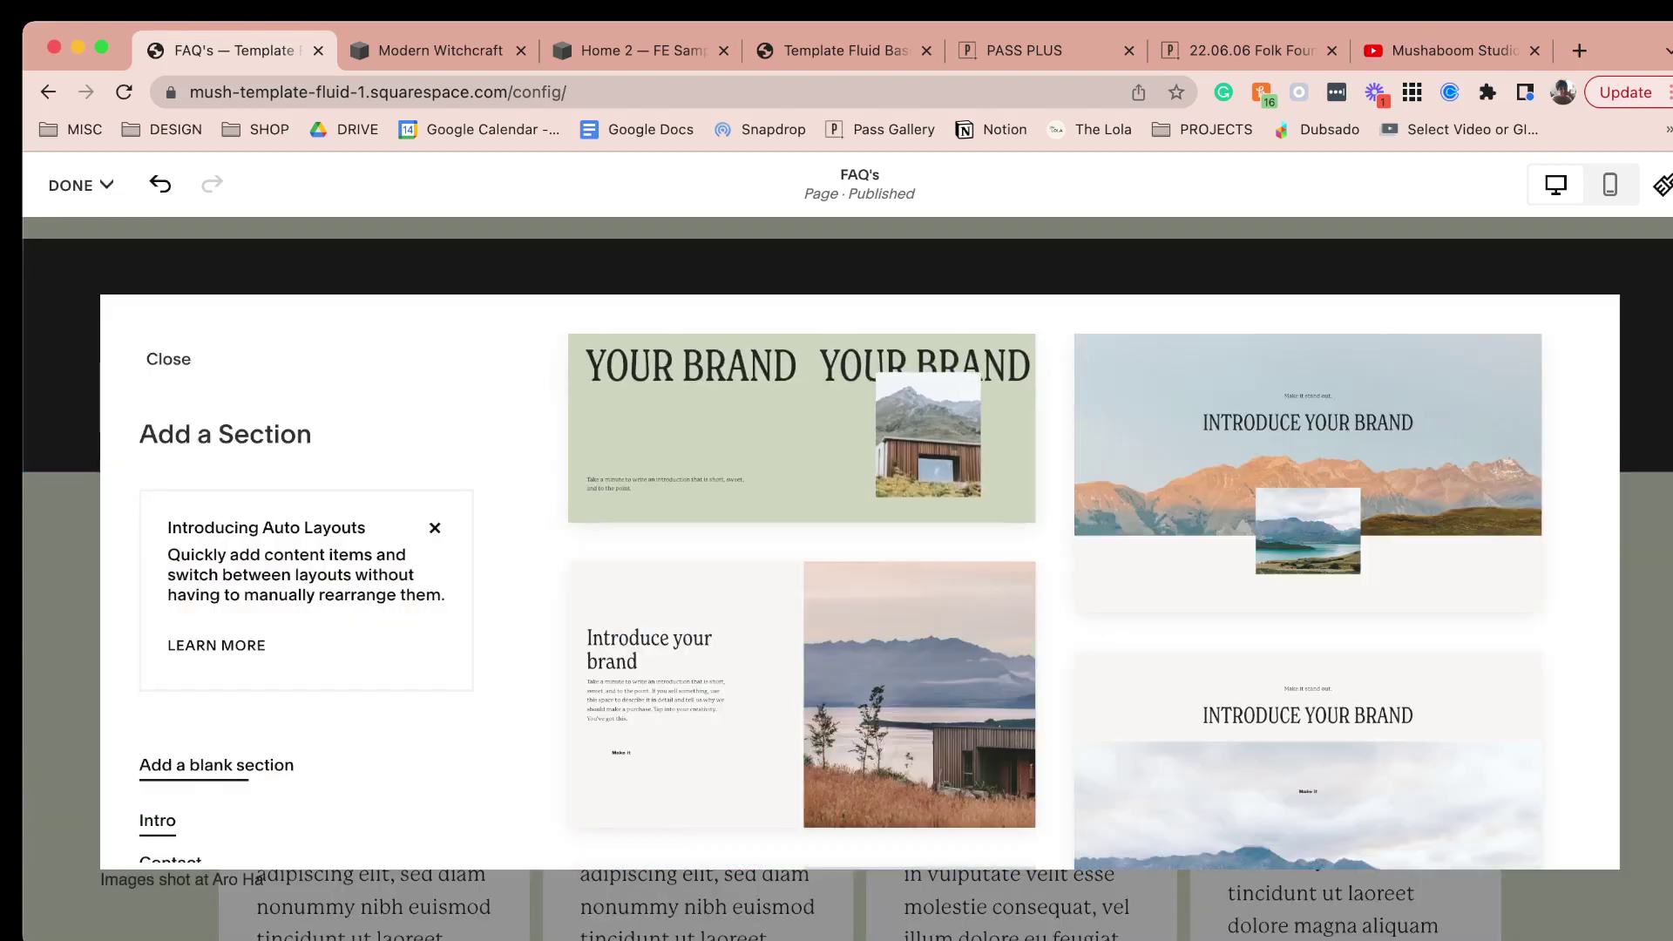
{"action": "scroll", "coordinate": [183, 769], "scroll_direction": "down", "scroll_amount": 3}
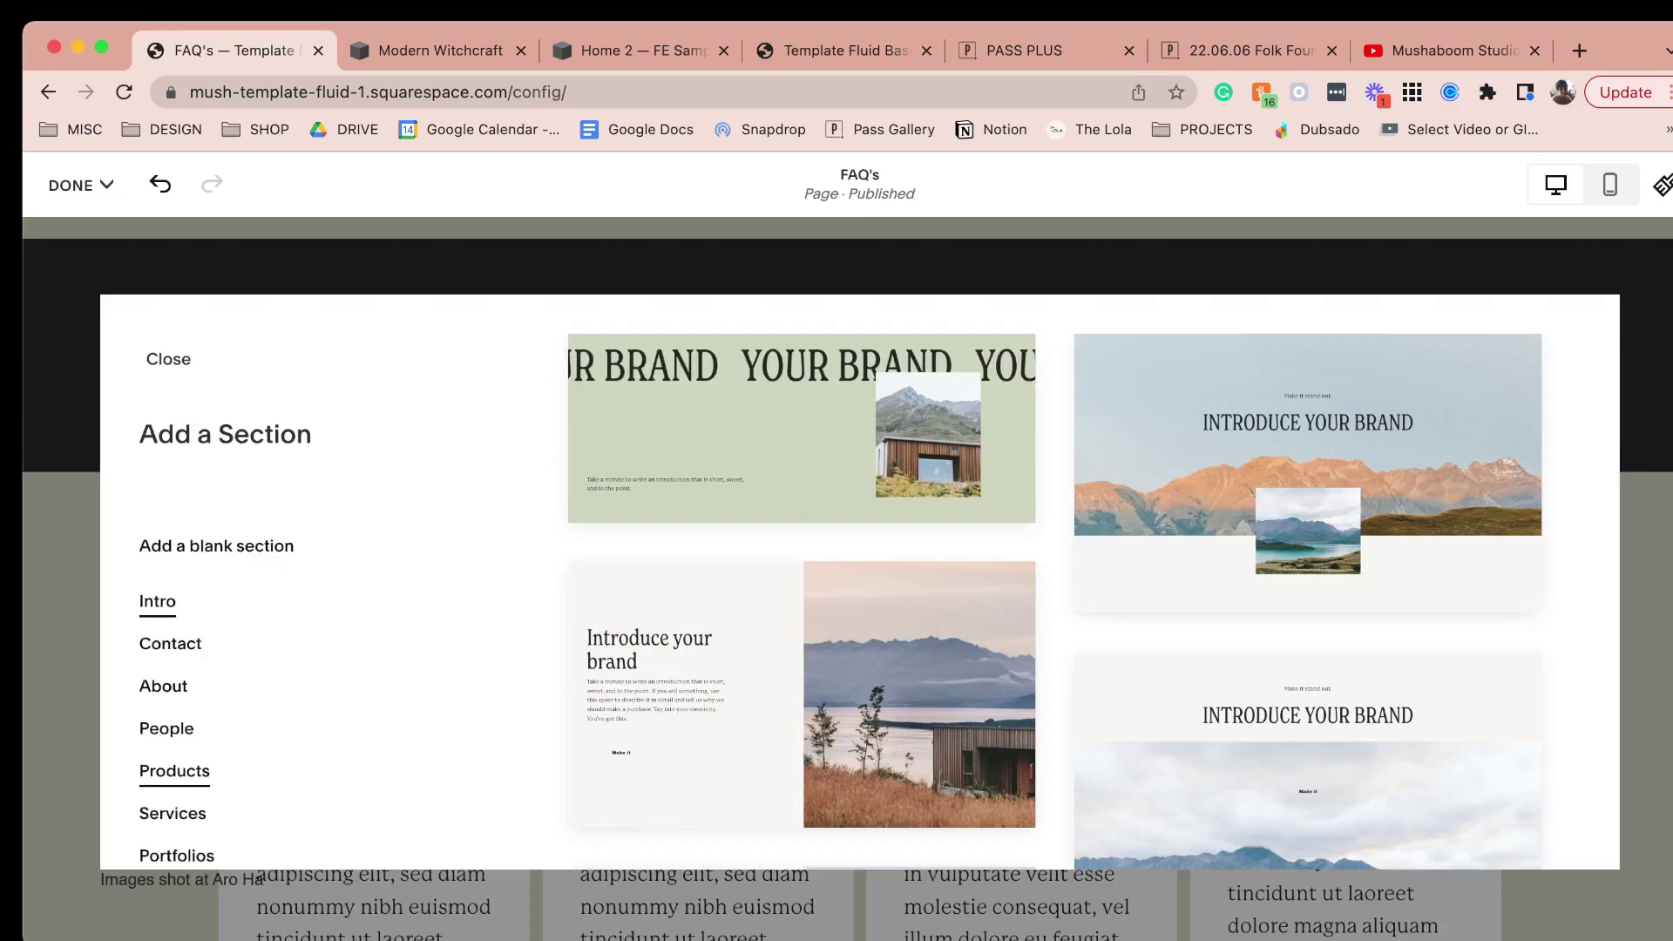
{"action": "scroll", "coordinate": [218, 680], "scroll_direction": "down", "scroll_amount": 3}
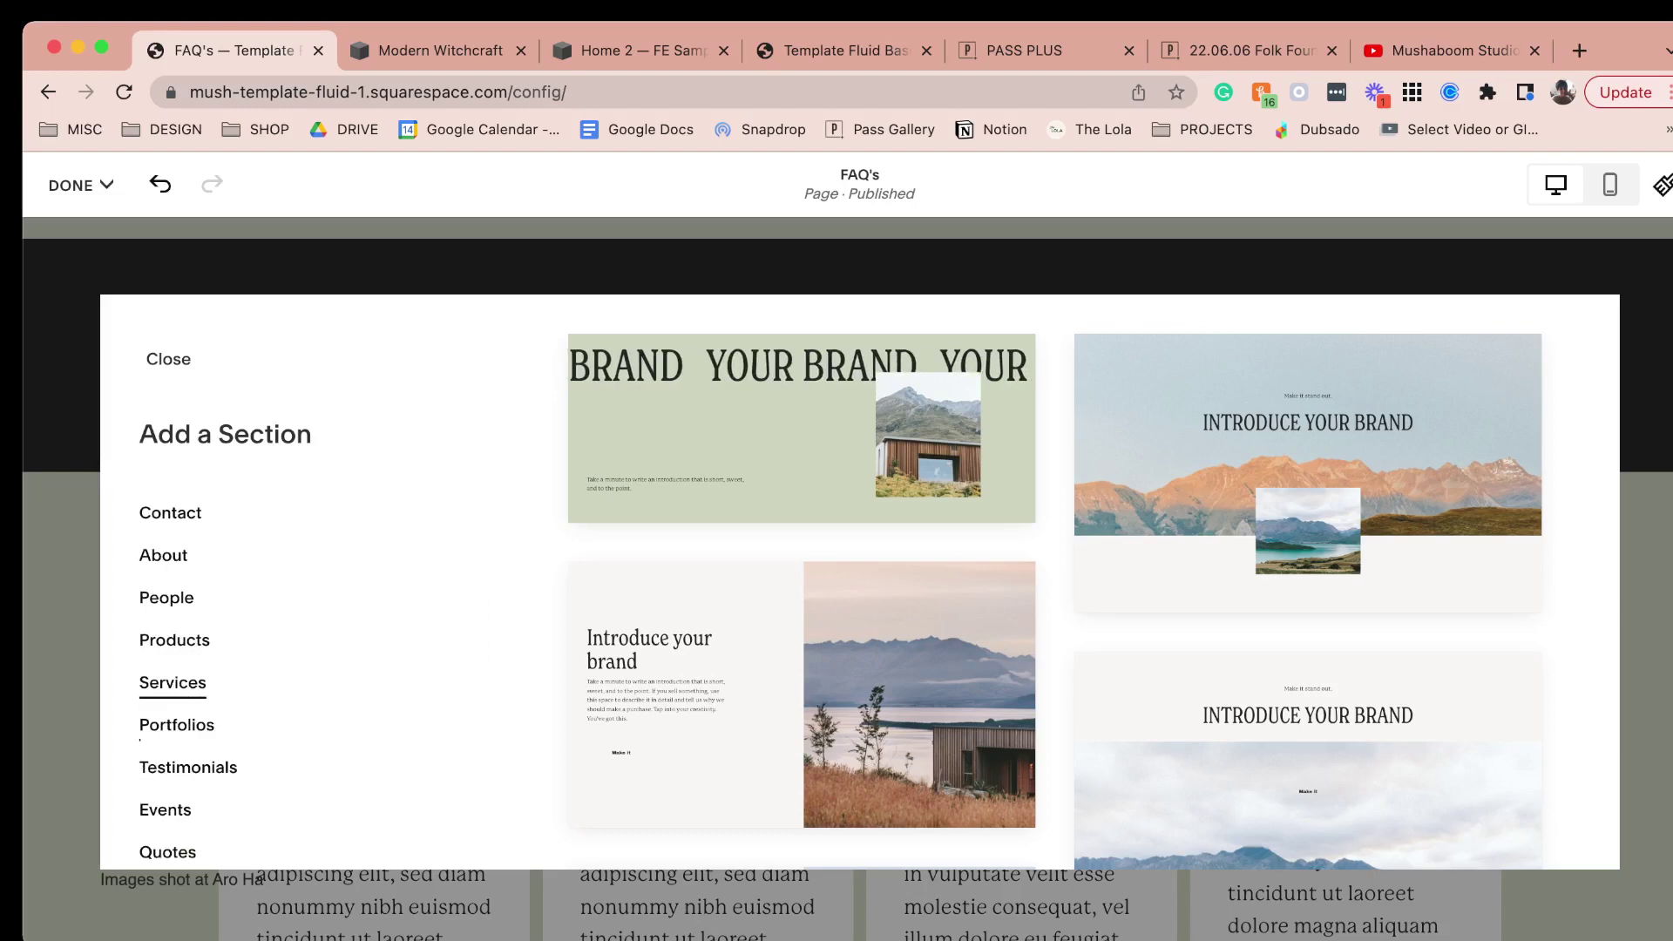
{"action": "left_click", "coordinate": [172, 684]}
{"action": "scroll", "coordinate": [1055, 601], "scroll_direction": "down", "scroll_amount": 5}
{"action": "scroll", "coordinate": [986, 602], "scroll_direction": "down", "scroll_amount": 10}
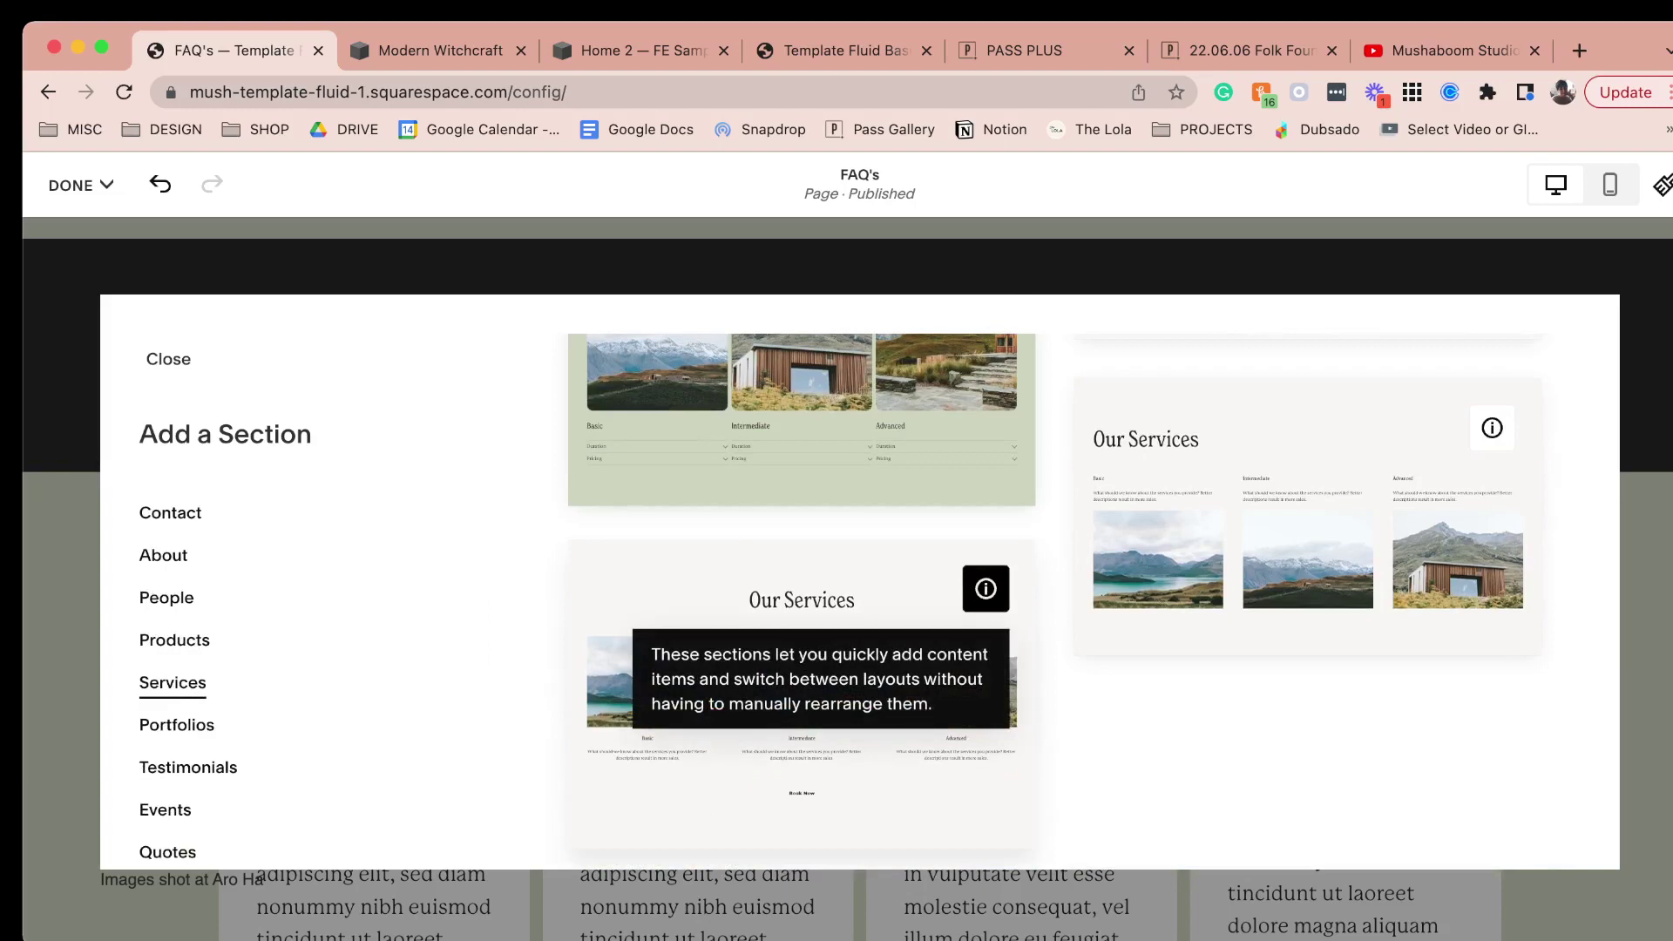
{"action": "scroll", "coordinate": [985, 601], "scroll_direction": "down", "scroll_amount": 5}
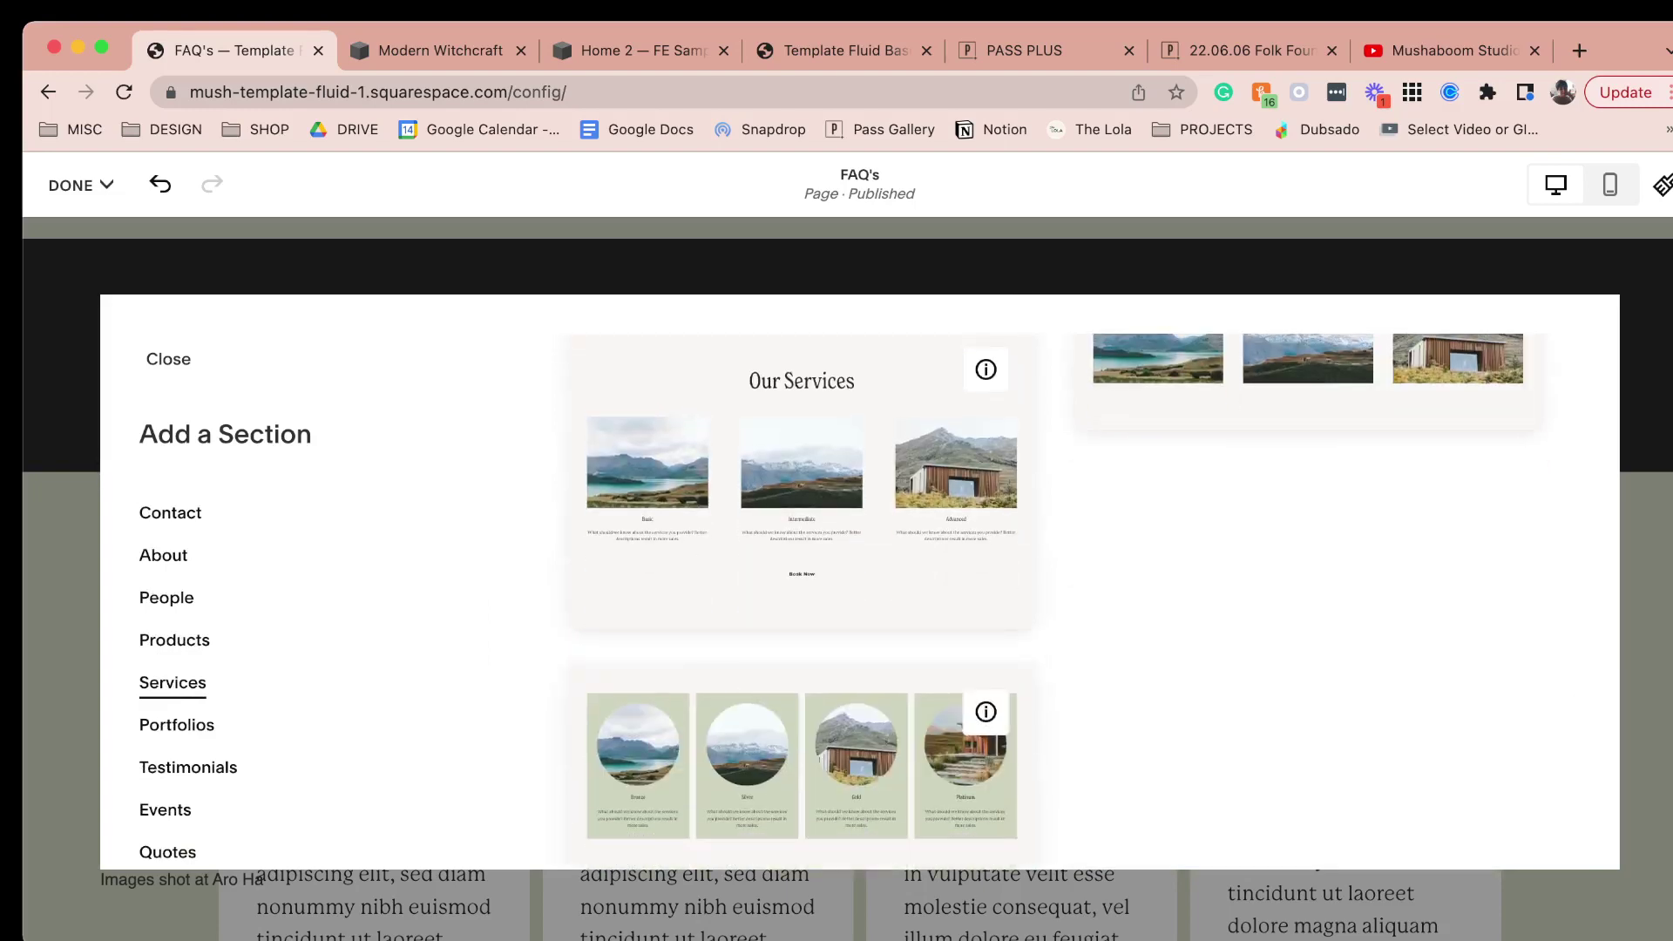
{"action": "left_click", "coordinate": [802, 767]}
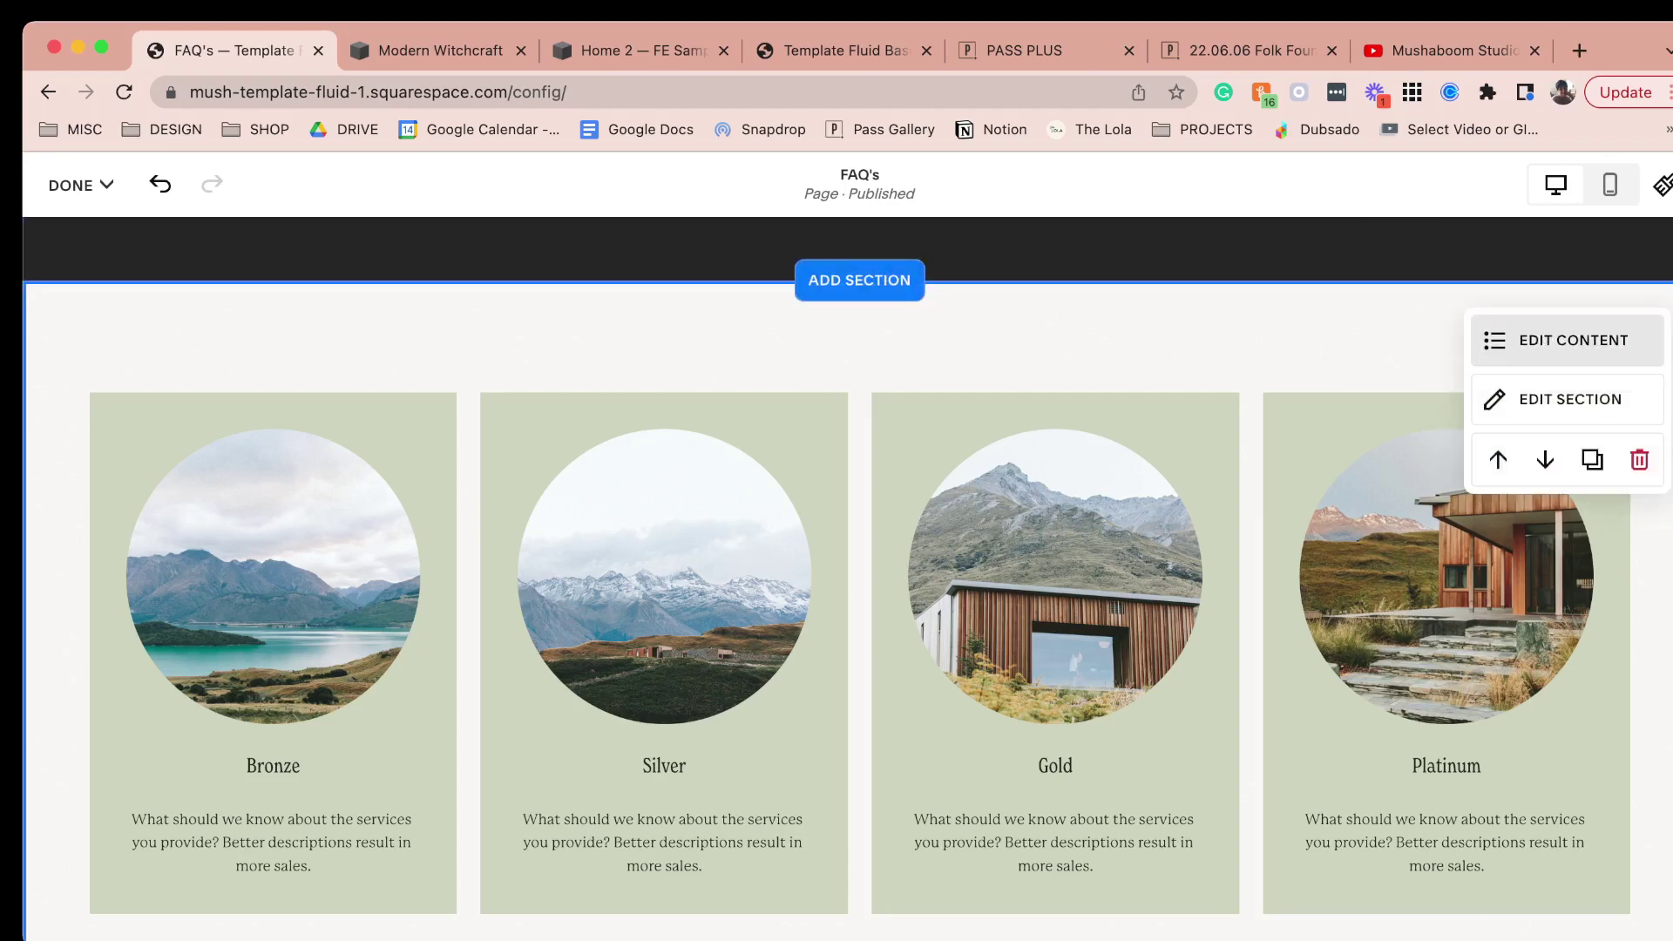
Lengthen the Bronze item's description by pasting a second copy of its text after the original.
{"action": "left_click", "coordinate": [1560, 340]}
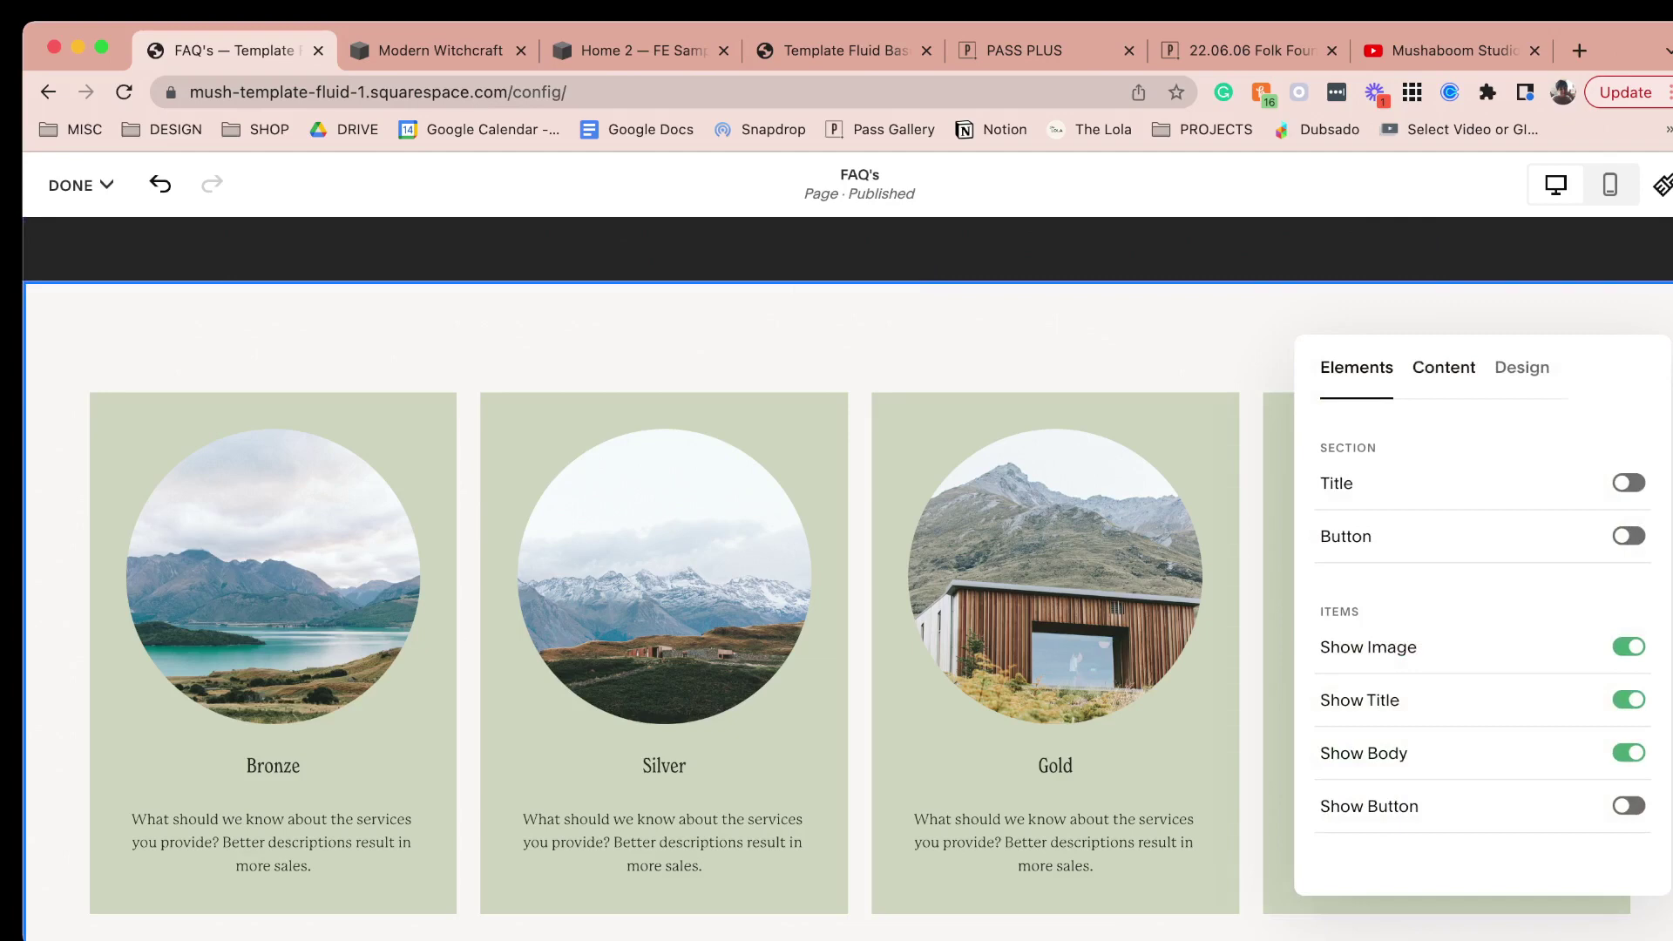
{"action": "left_click", "coordinate": [1445, 368]}
{"action": "left_click", "coordinate": [1482, 508]}
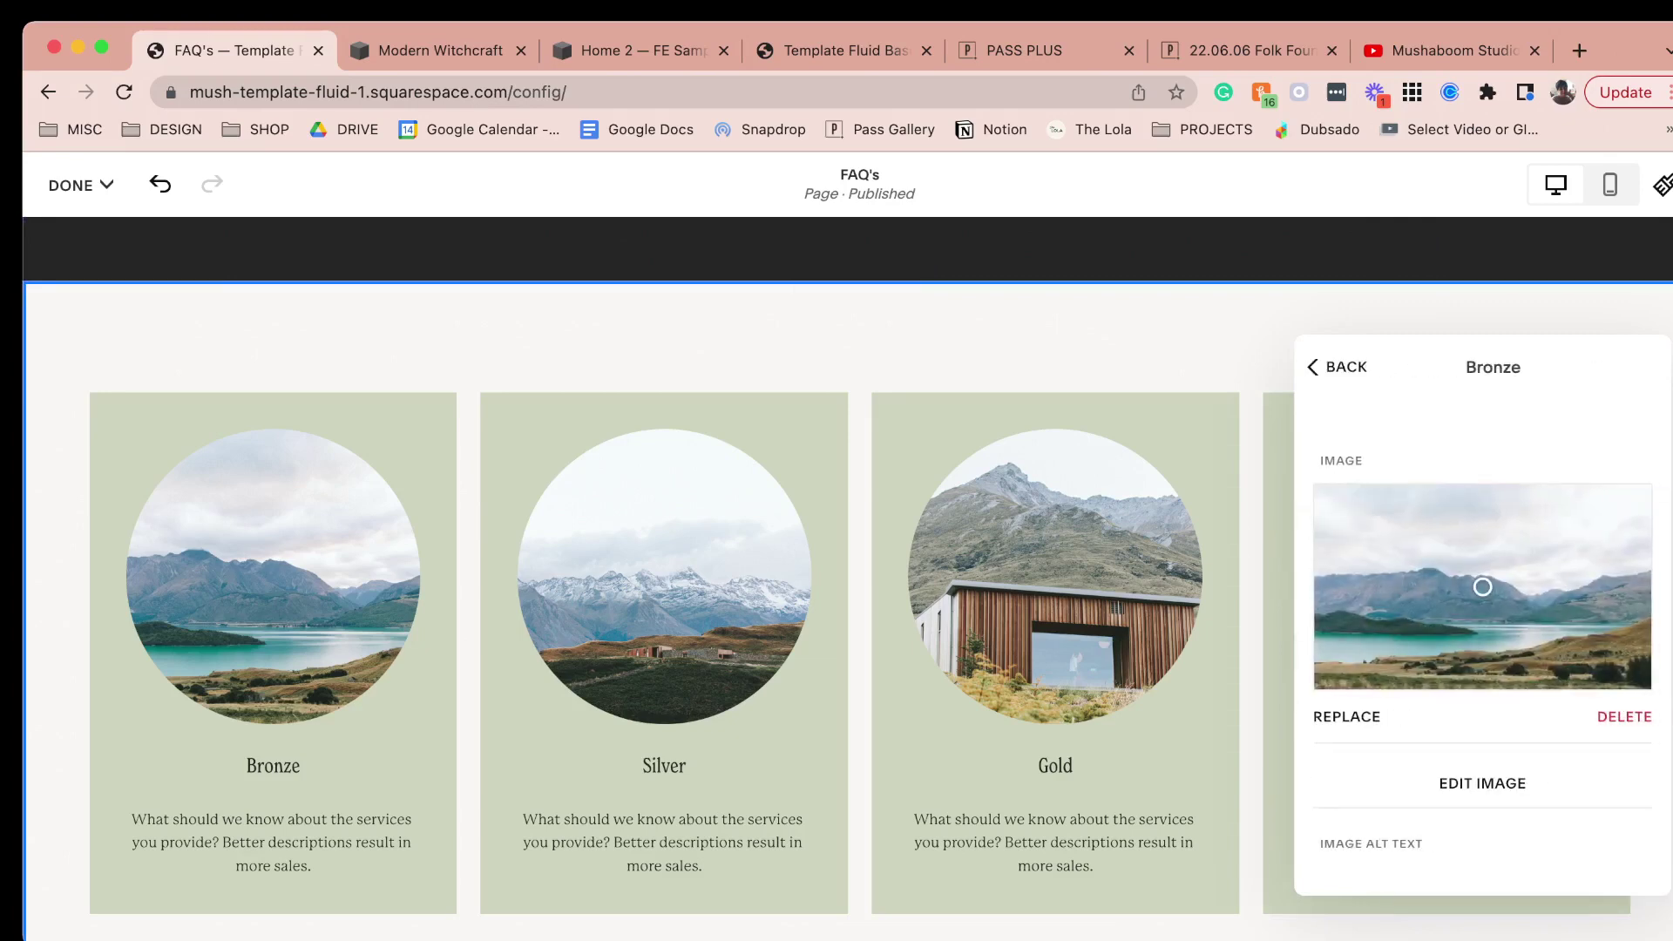
{"action": "scroll", "coordinate": [1482, 586], "scroll_direction": "down", "scroll_amount": 5}
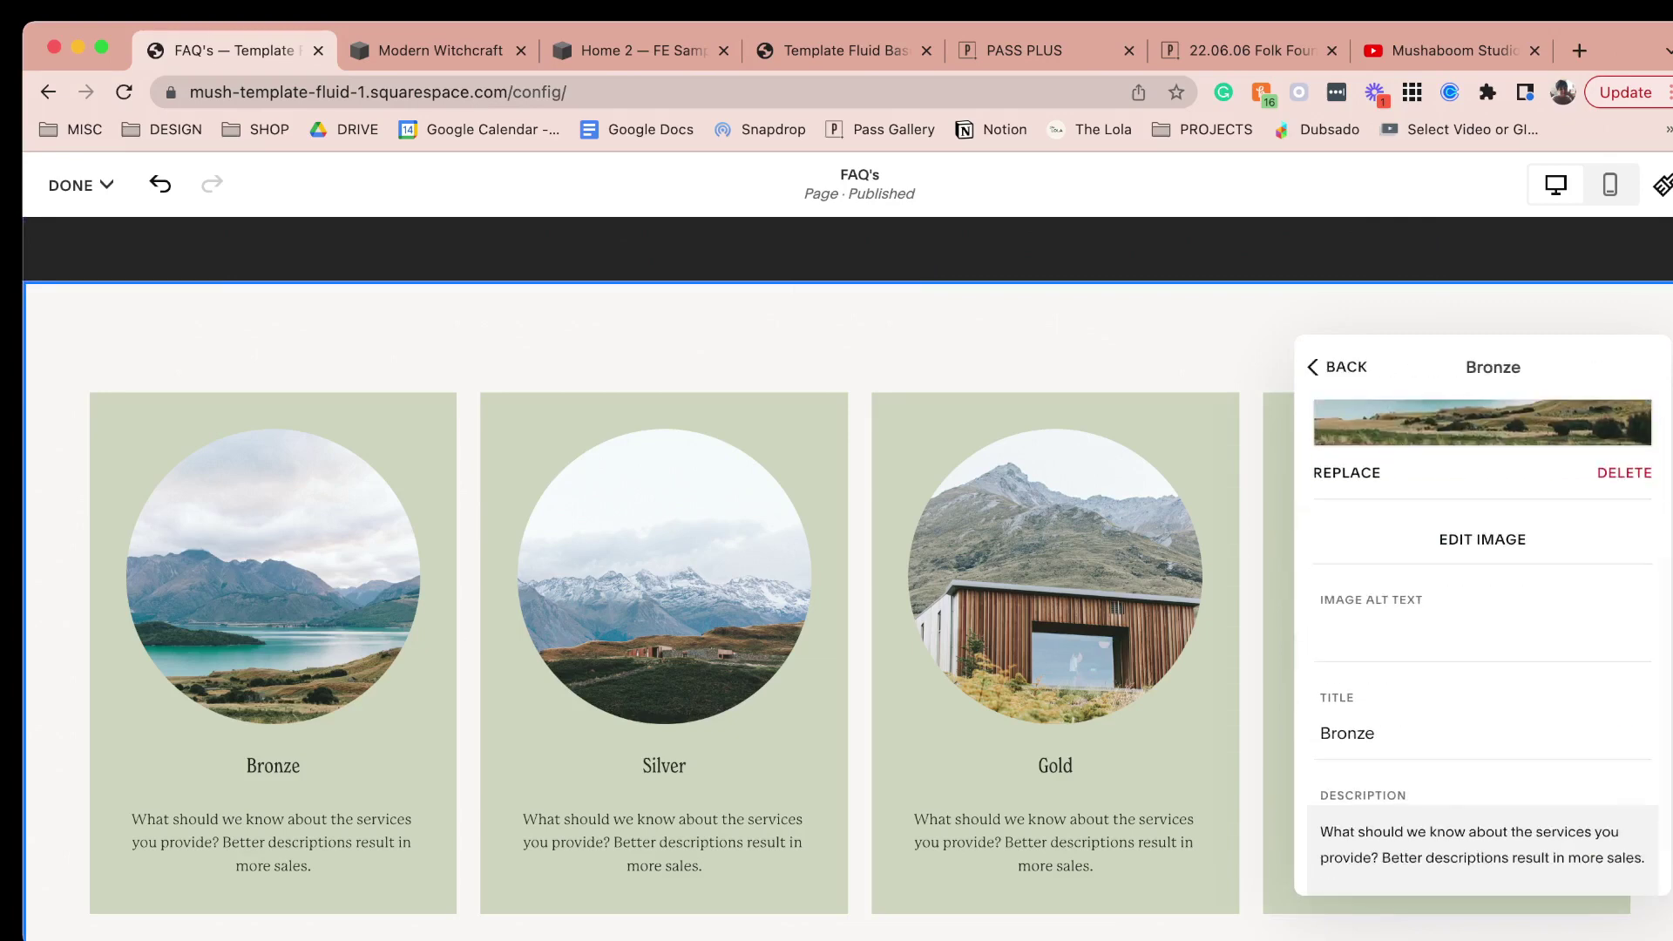
{"action": "left_click_drag", "start_coordinate": [1646, 860], "coordinate": [1319, 831]}
{"action": "key", "text": "super+c"}
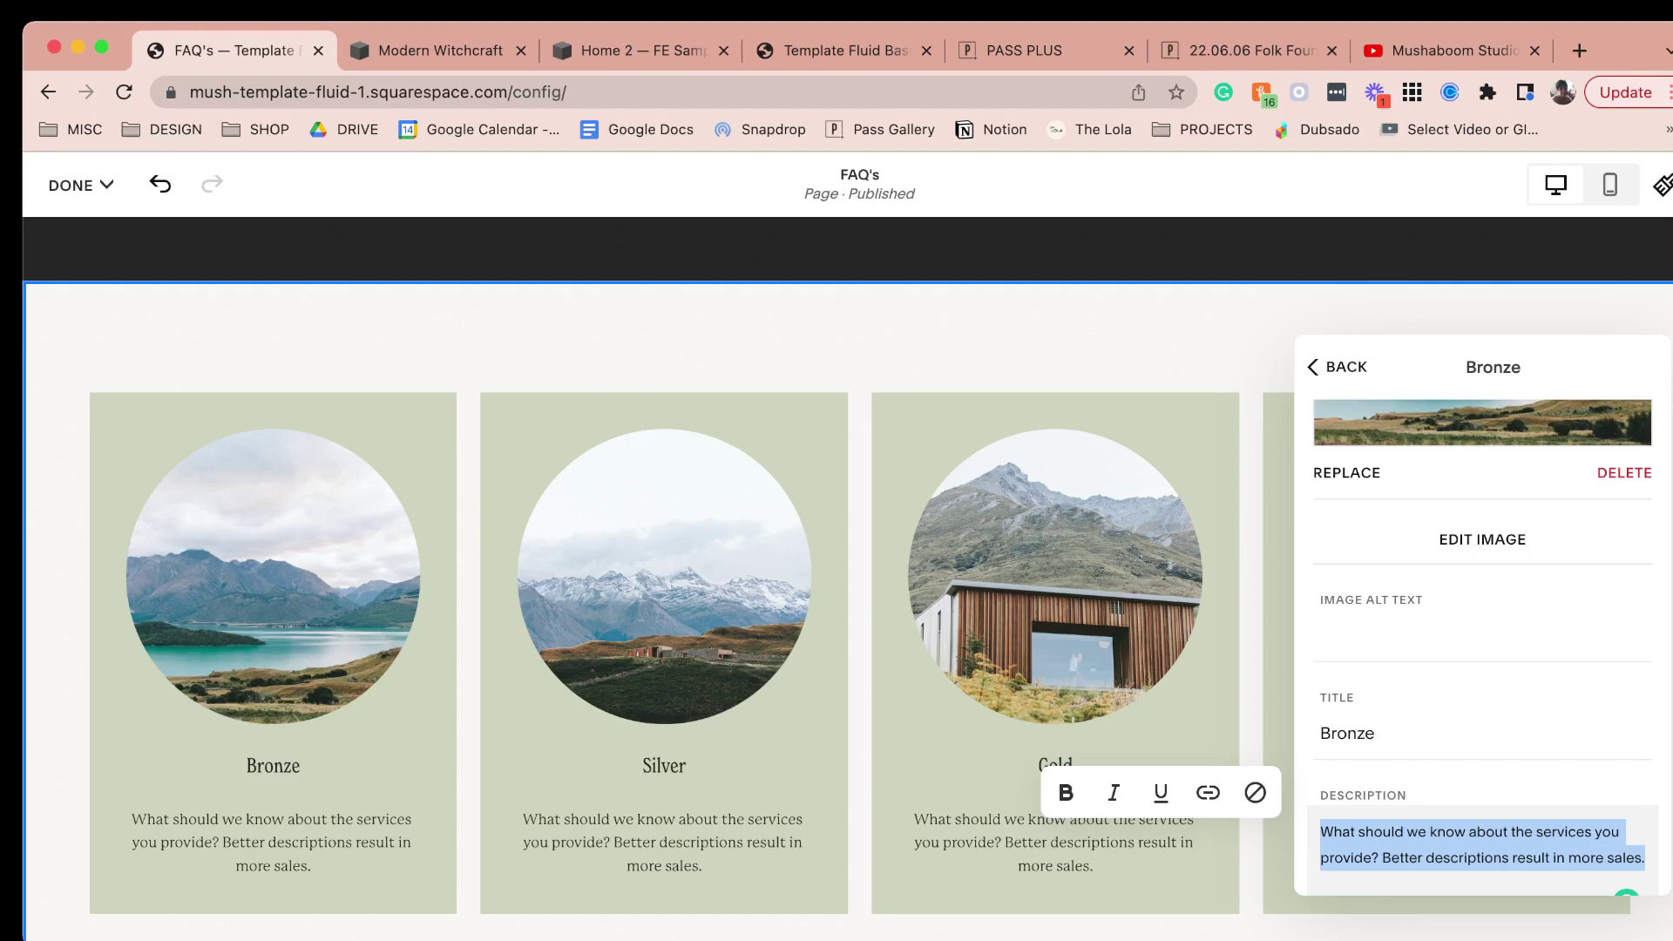
{"action": "scroll", "coordinate": [1482, 646], "scroll_direction": "down", "scroll_amount": 1}
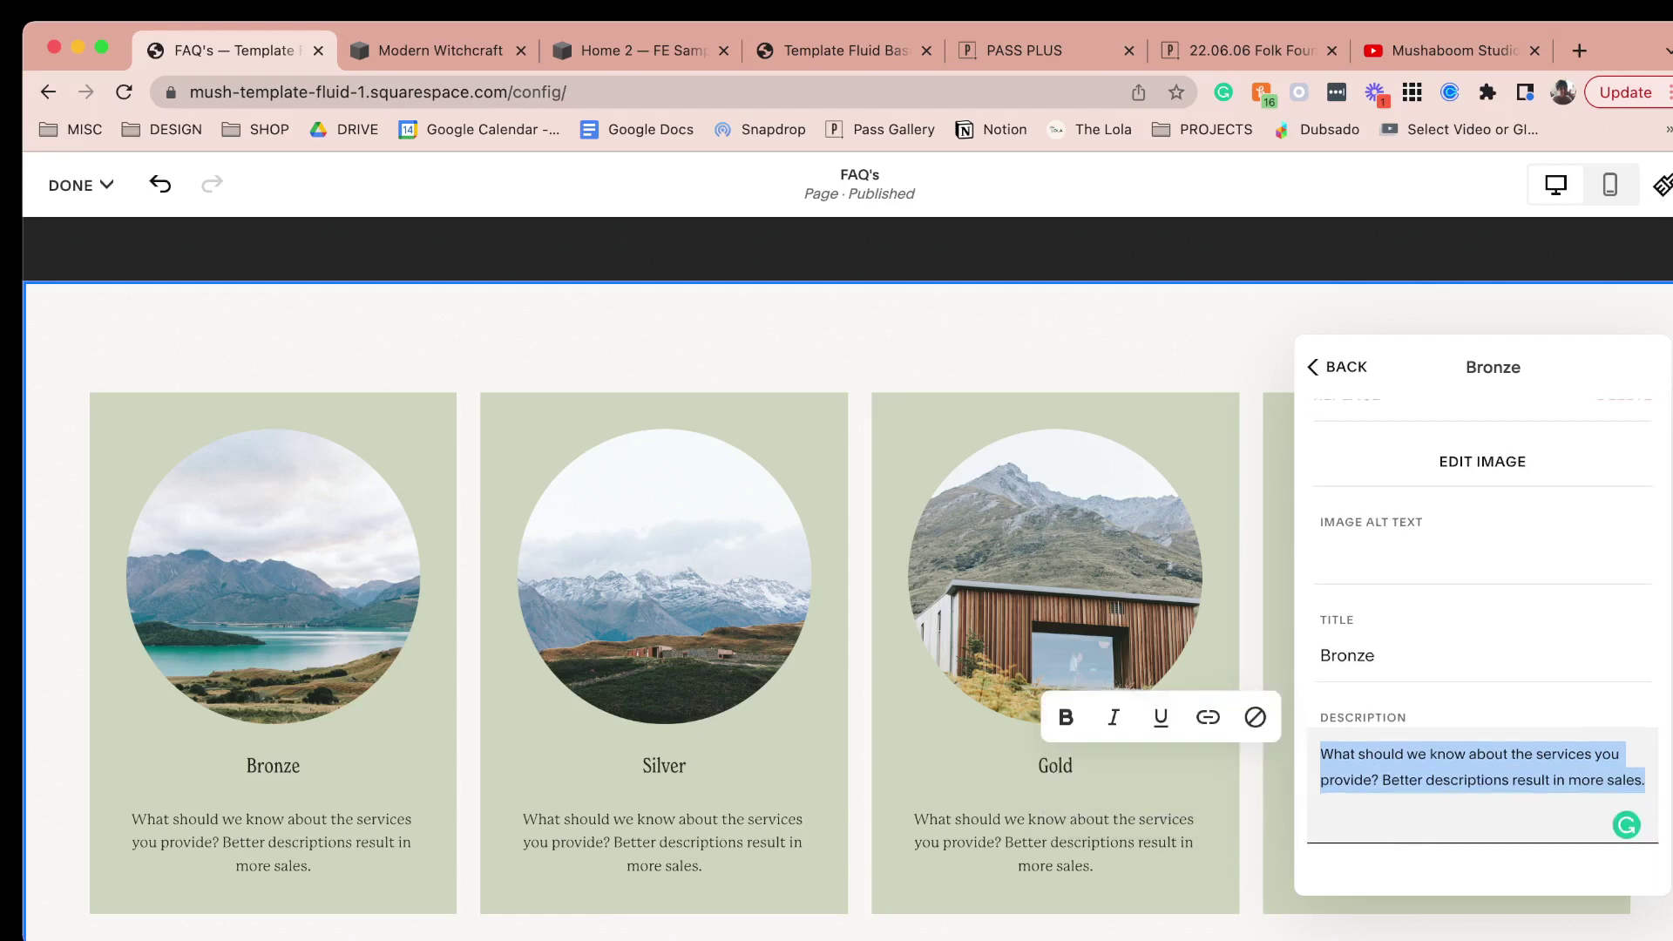
{"action": "left_click", "coordinate": [1645, 781]}
{"action": "key", "text": "super+v"}
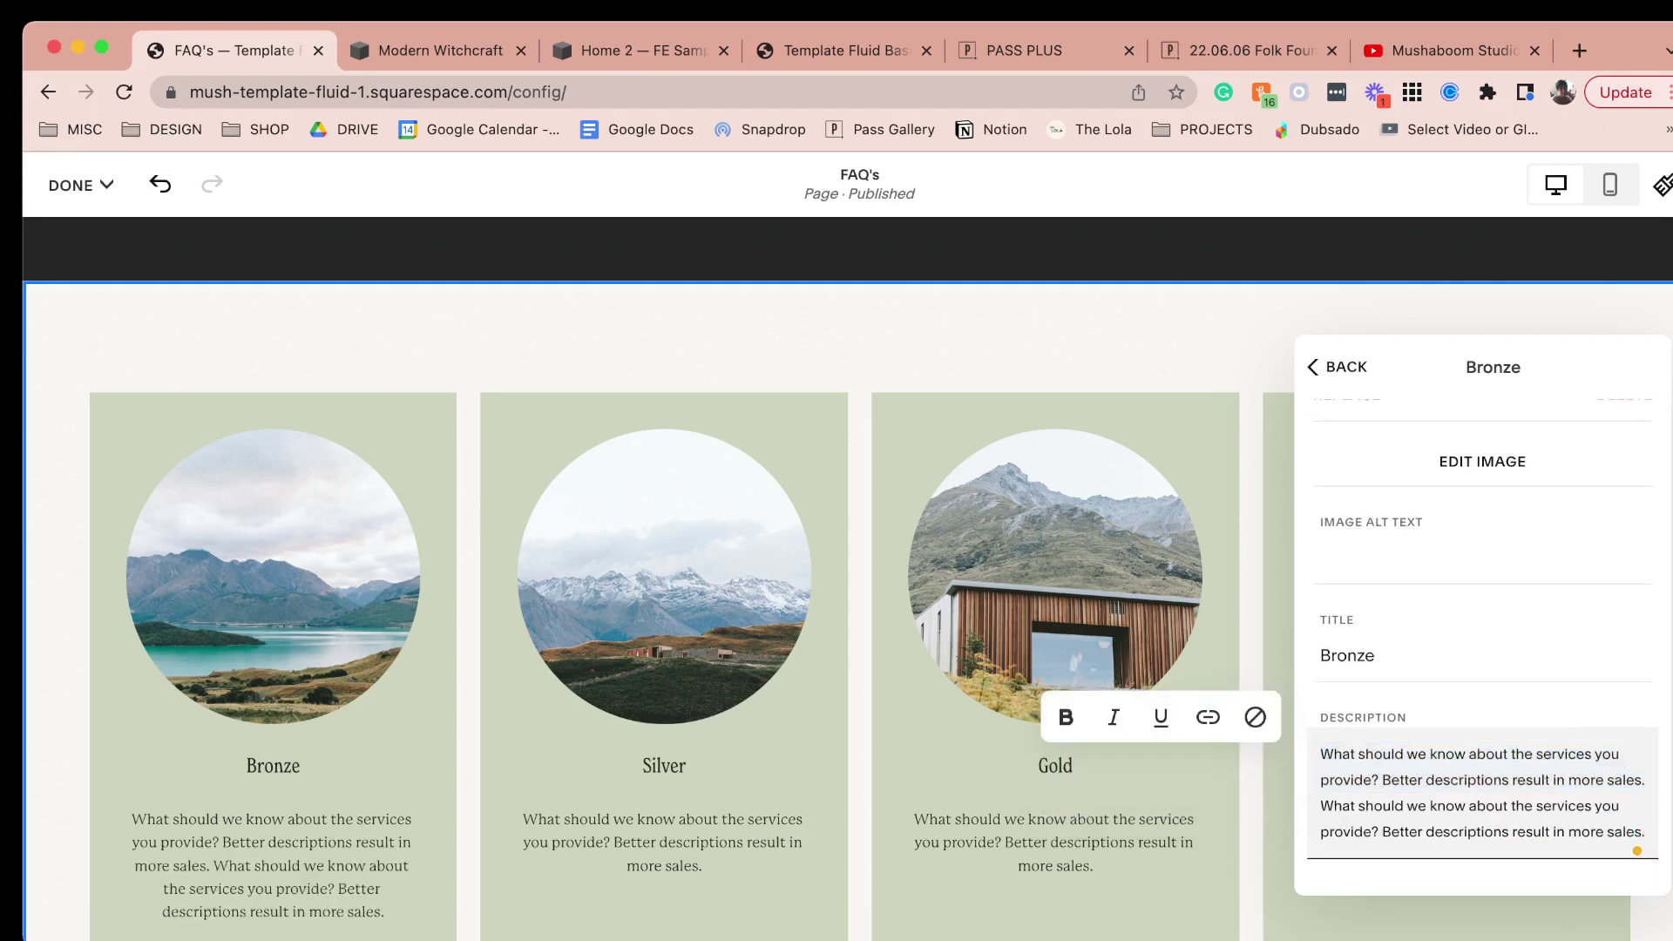
{"action": "scroll", "coordinate": [836, 523], "scroll_direction": "down", "scroll_amount": 3}
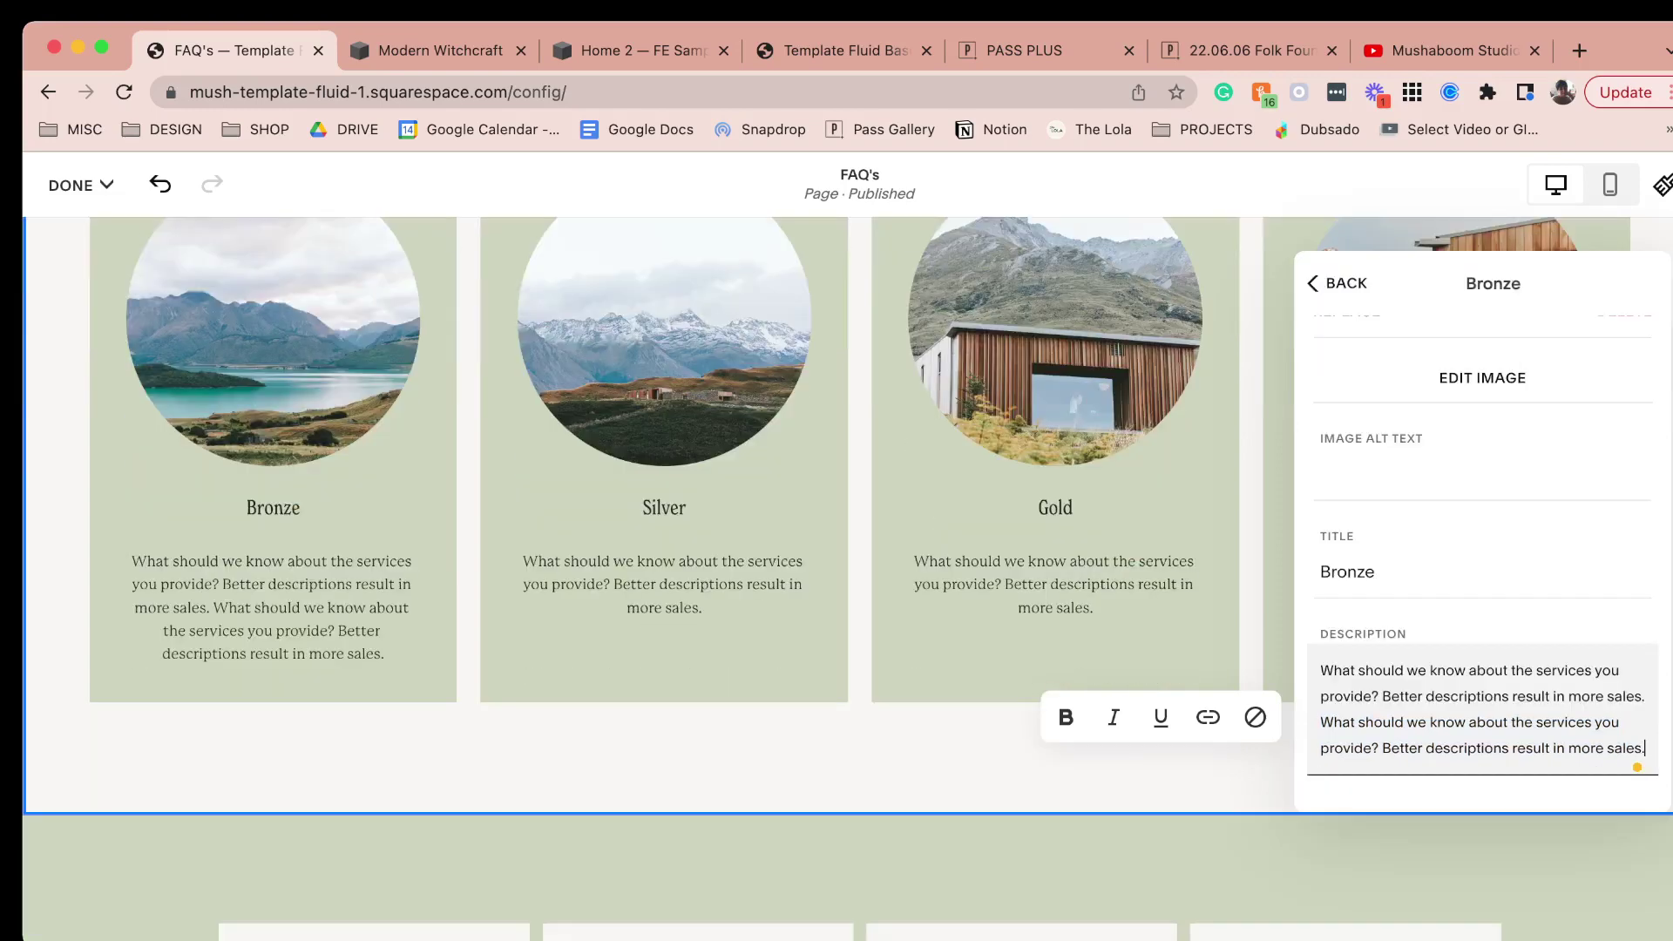
Examine the new section's Size & Space design settings, from layout width to item position.
{"action": "left_click", "coordinate": [1333, 283]}
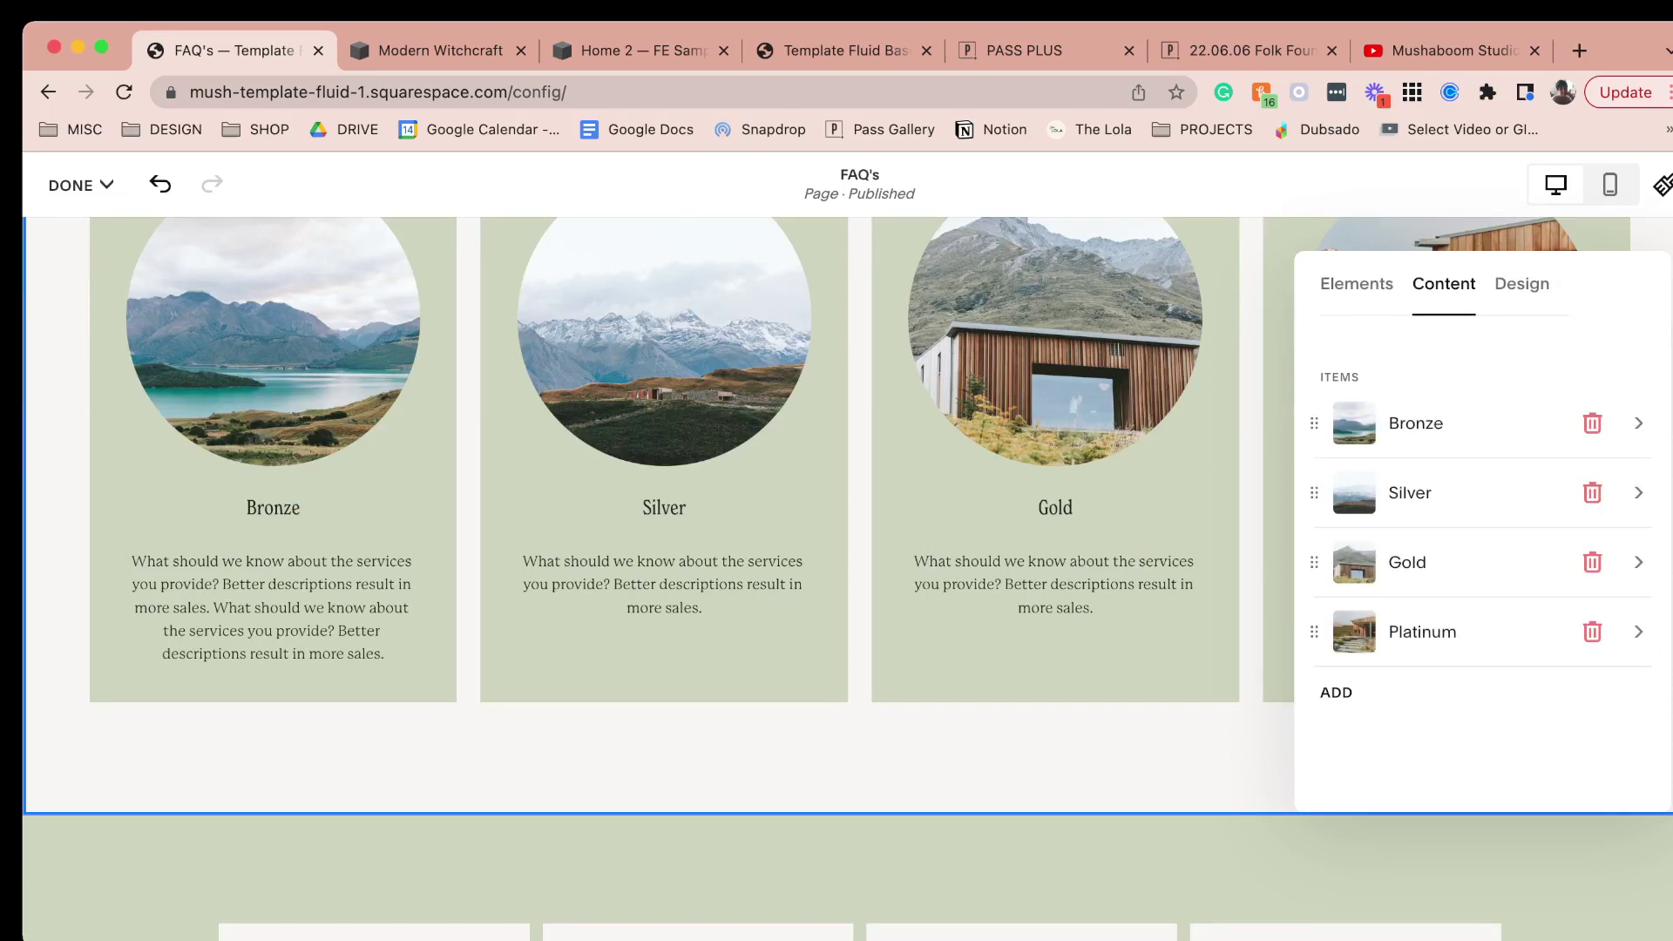
{"action": "left_click", "coordinate": [1522, 284]}
{"action": "scroll", "coordinate": [1412, 499], "scroll_direction": "down", "scroll_amount": 2}
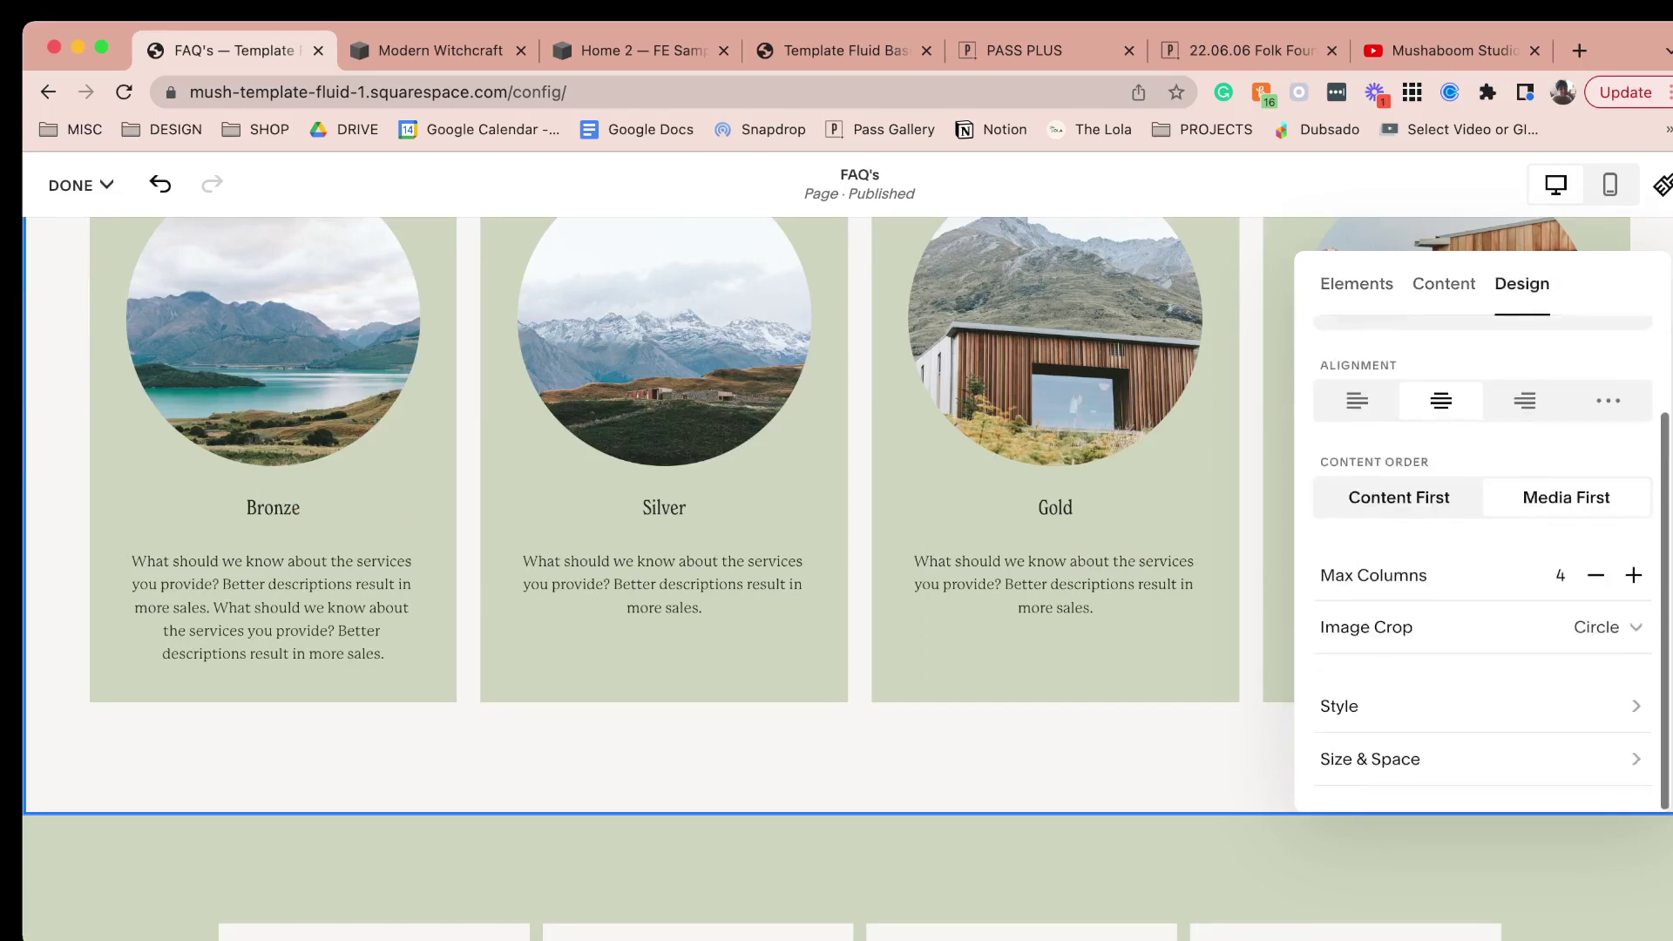
{"action": "left_click", "coordinate": [1370, 759]}
{"action": "scroll", "coordinate": [1482, 558], "scroll_direction": "down", "scroll_amount": 2}
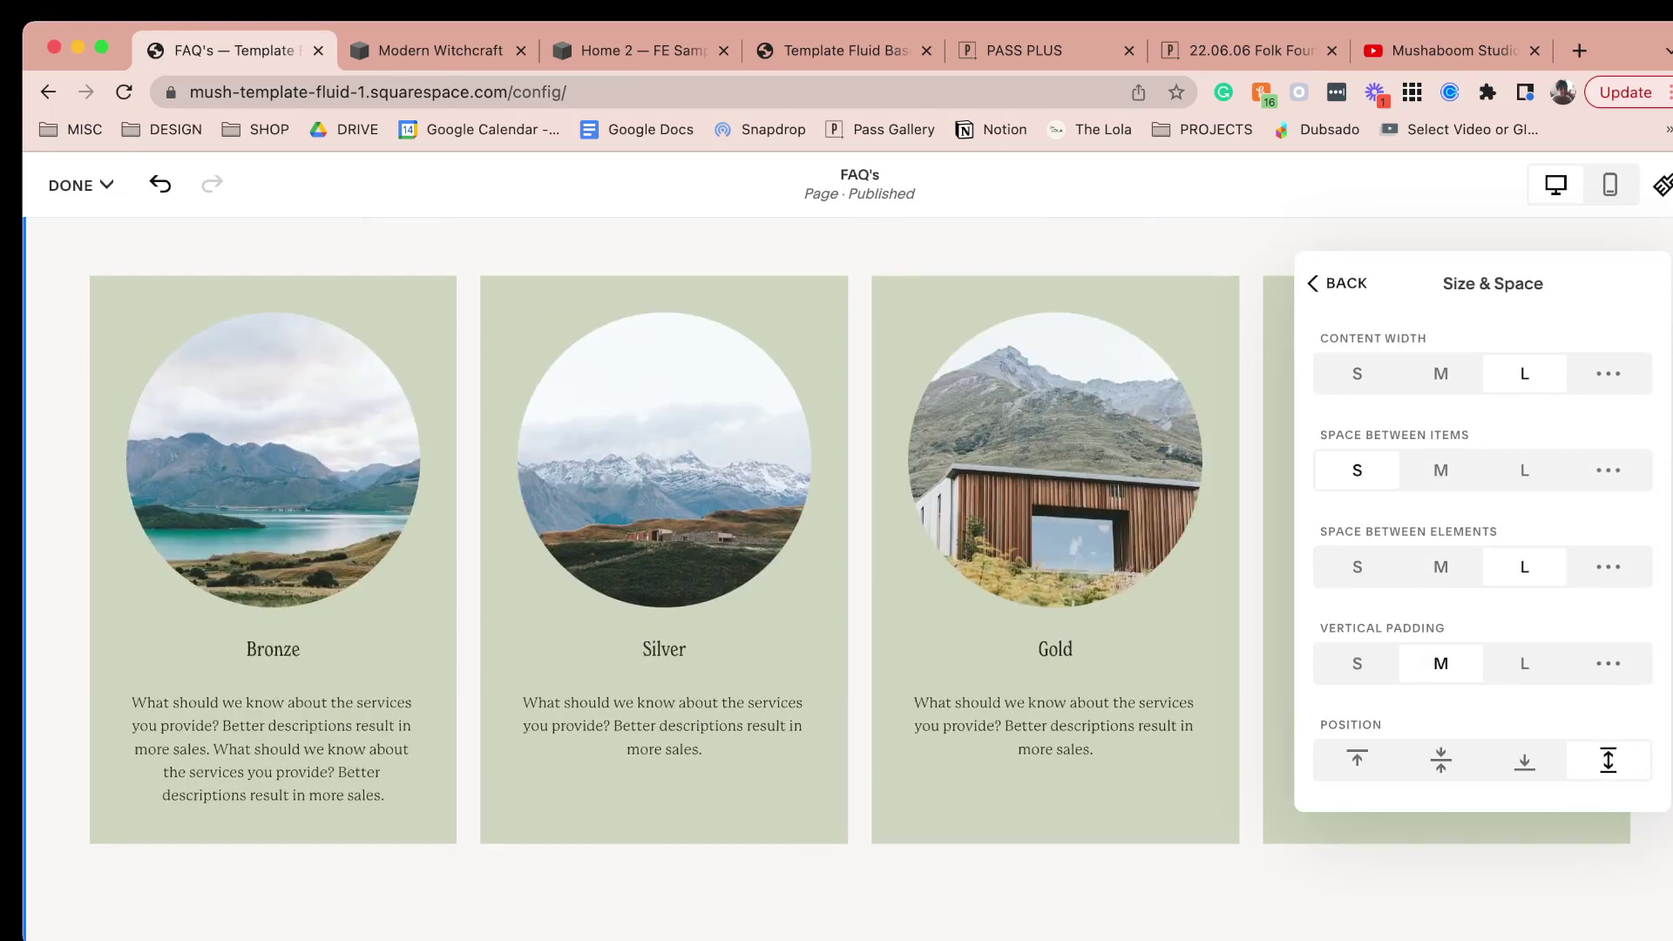
{"action": "scroll", "coordinate": [1482, 523], "scroll_direction": "up", "scroll_amount": 3}
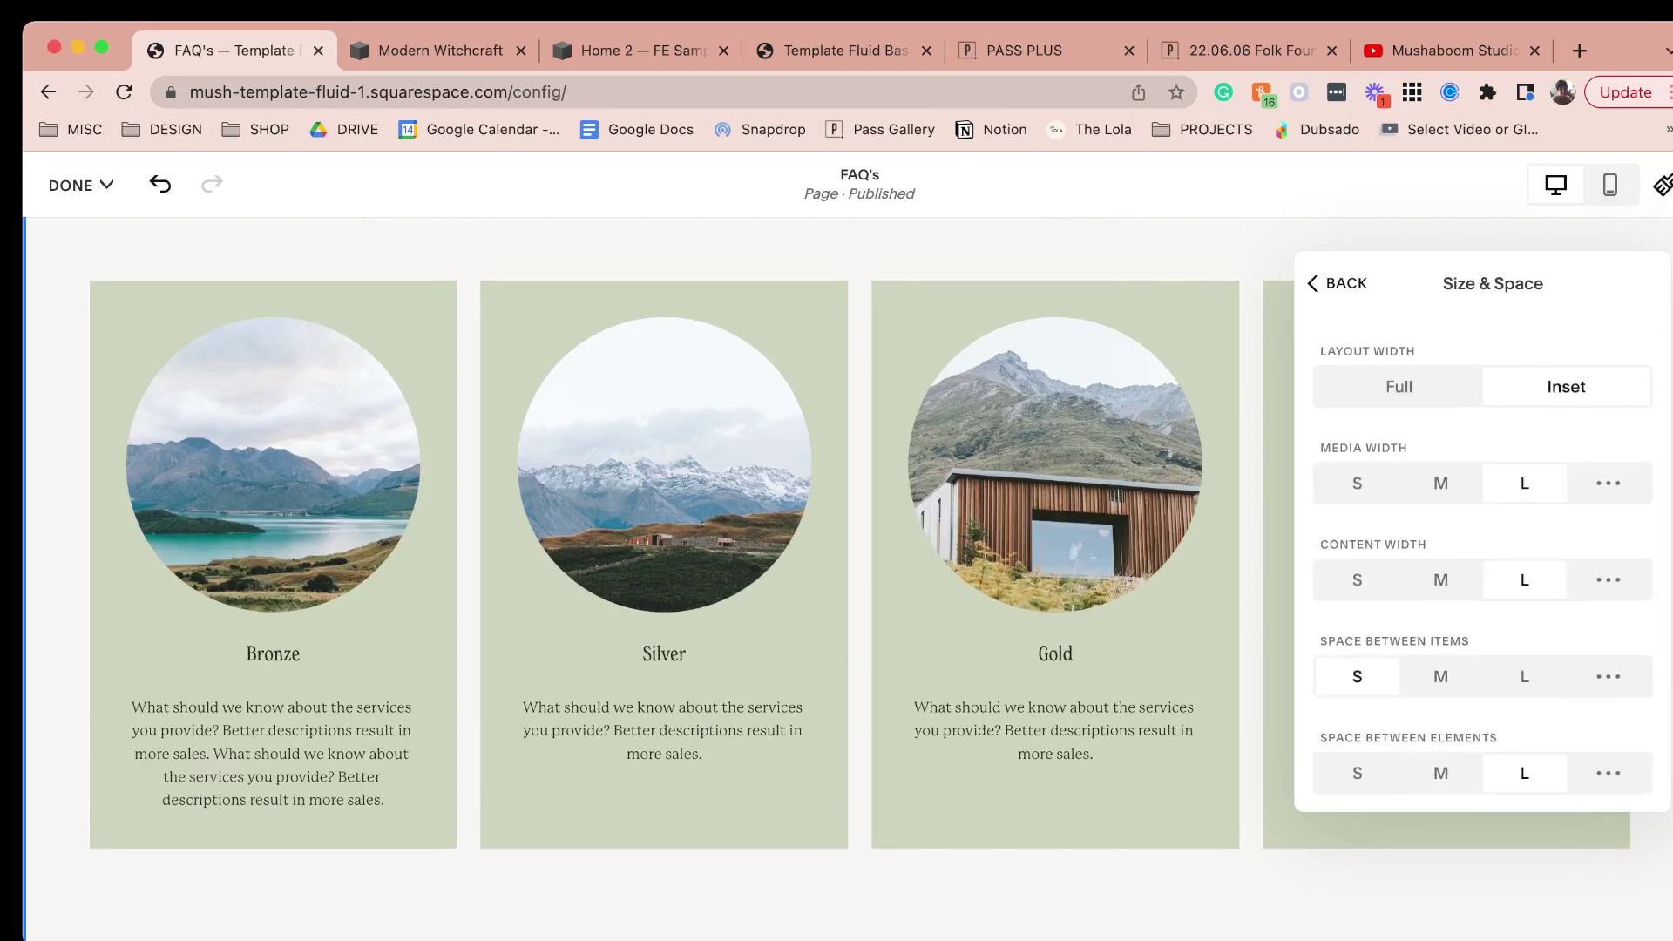
Check how the service cards and the FAQ text blocks stack in mobile view, and return to desktop view.
{"action": "left_click", "coordinate": [1339, 284]}
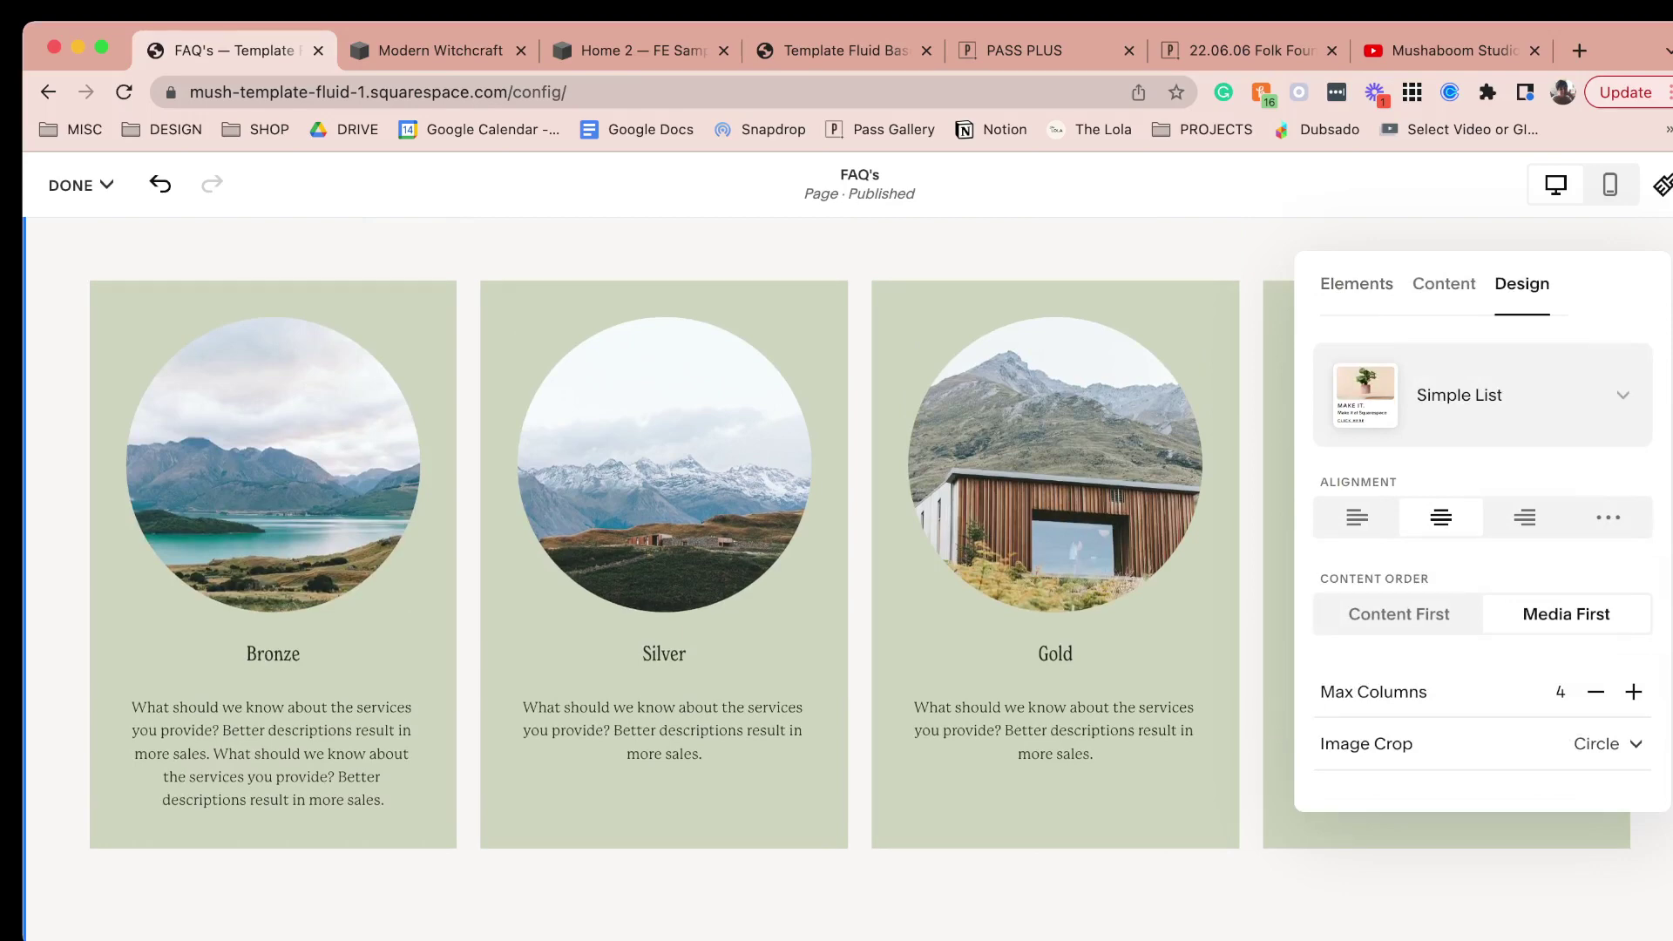
{"action": "left_click", "coordinate": [1610, 184]}
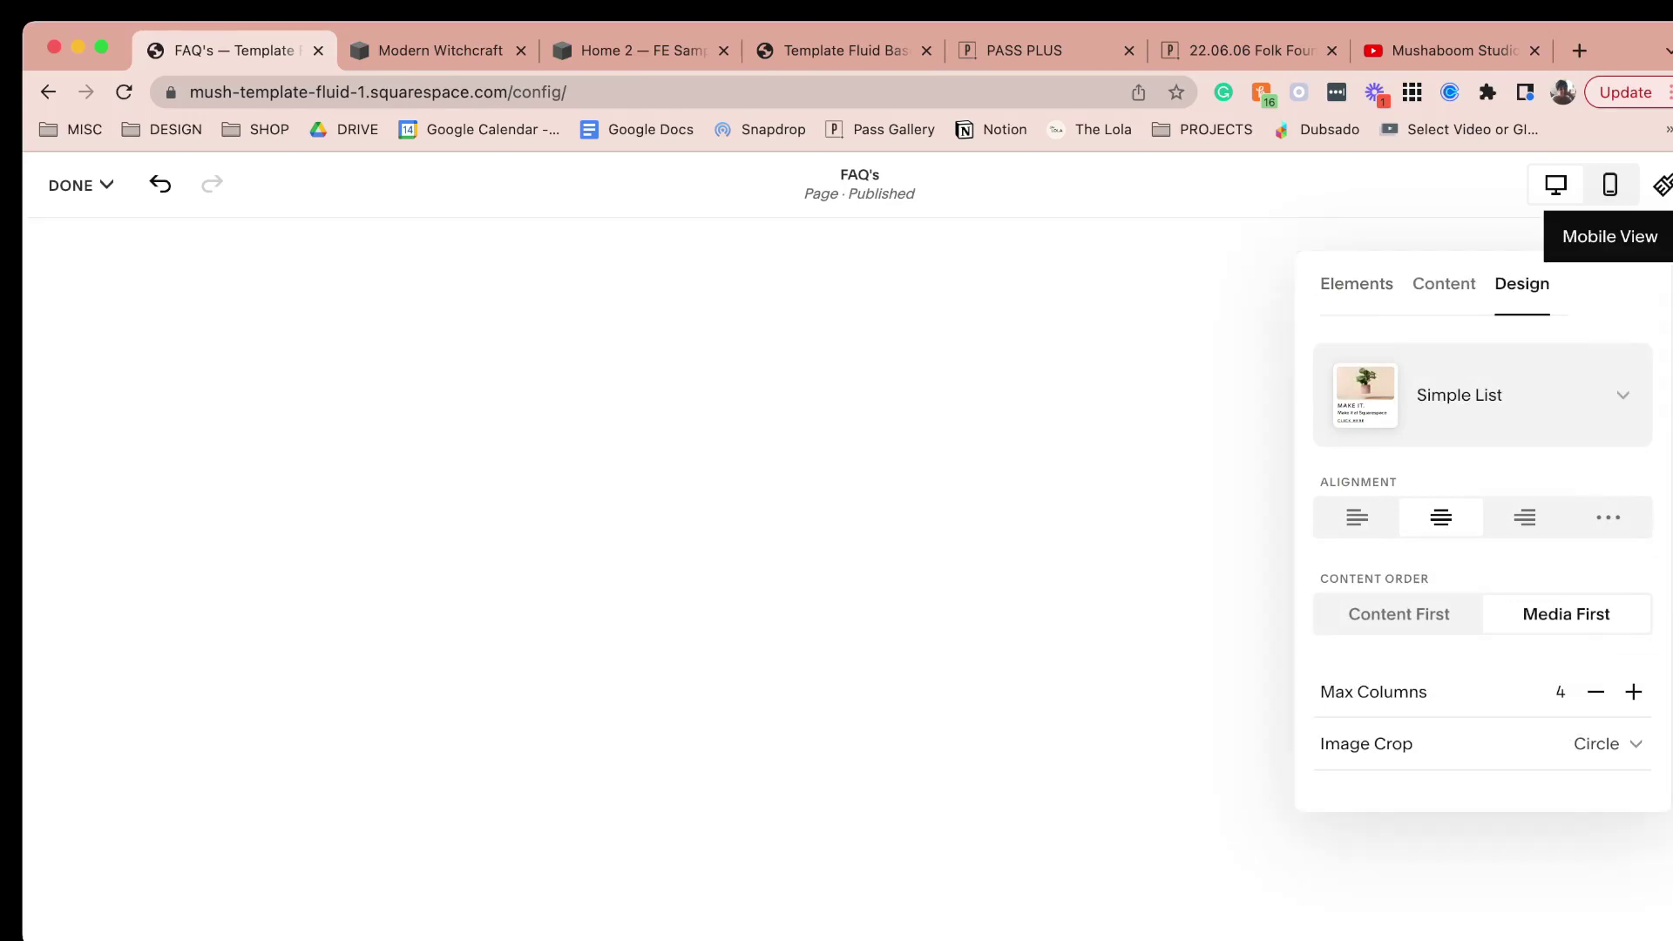
{"action": "scroll", "coordinate": [859, 576], "scroll_direction": "up", "scroll_amount": 7}
{"action": "scroll", "coordinate": [859, 576], "scroll_direction": "down", "scroll_amount": 20}
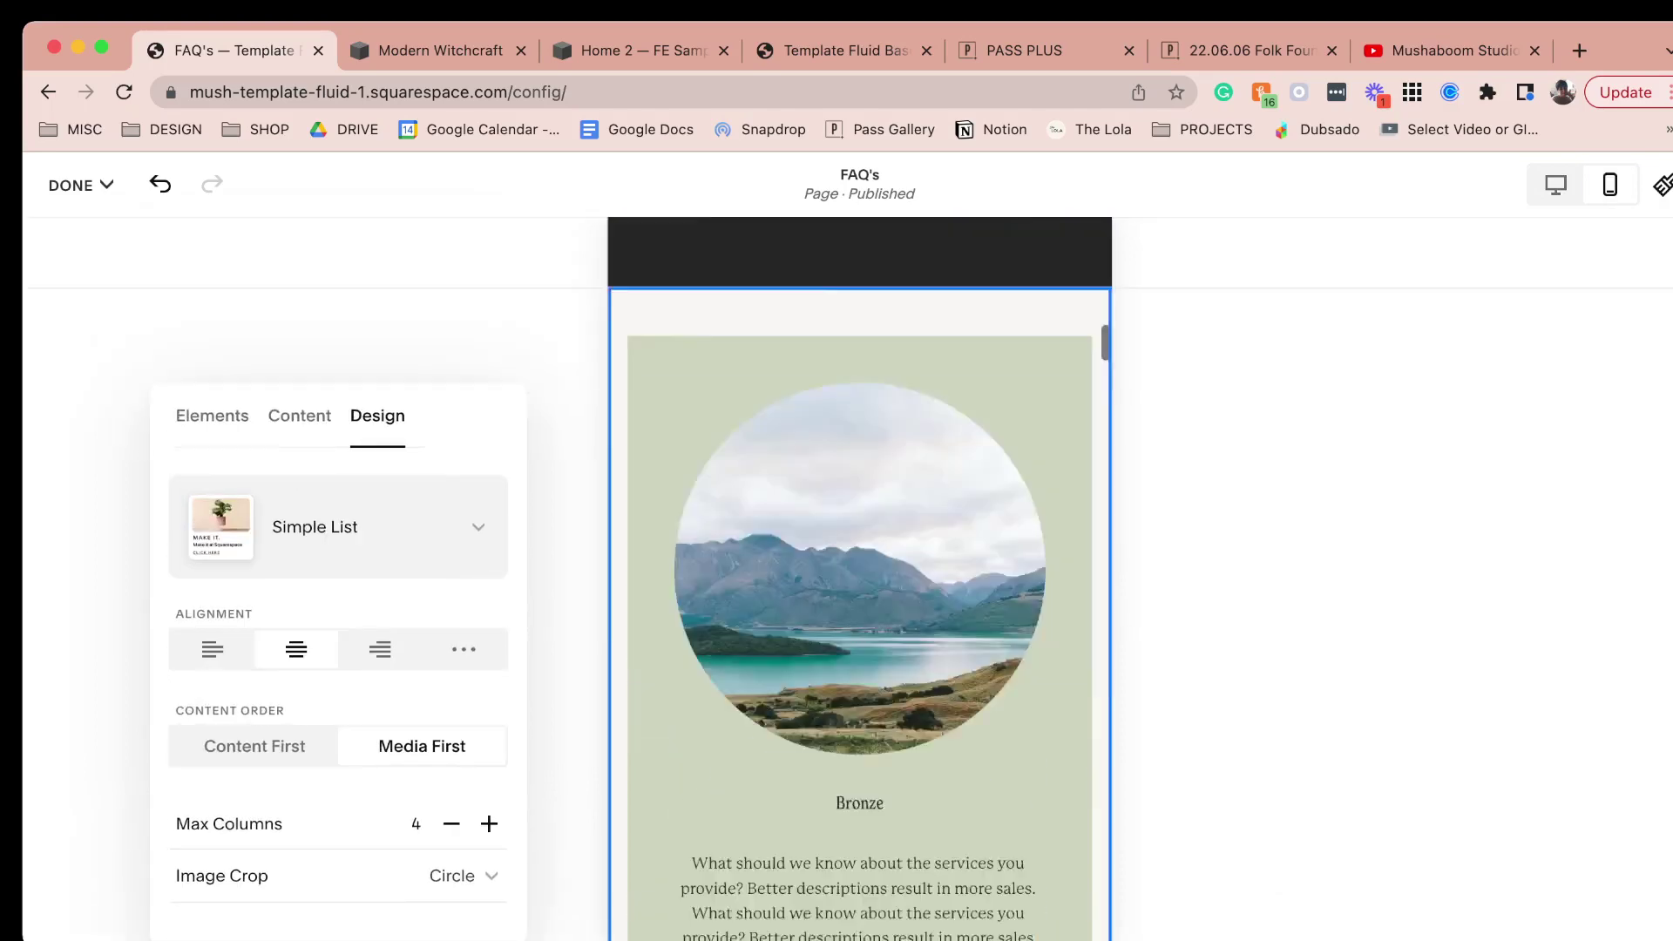
{"action": "scroll", "coordinate": [837, 558], "scroll_direction": "down", "scroll_amount": 20}
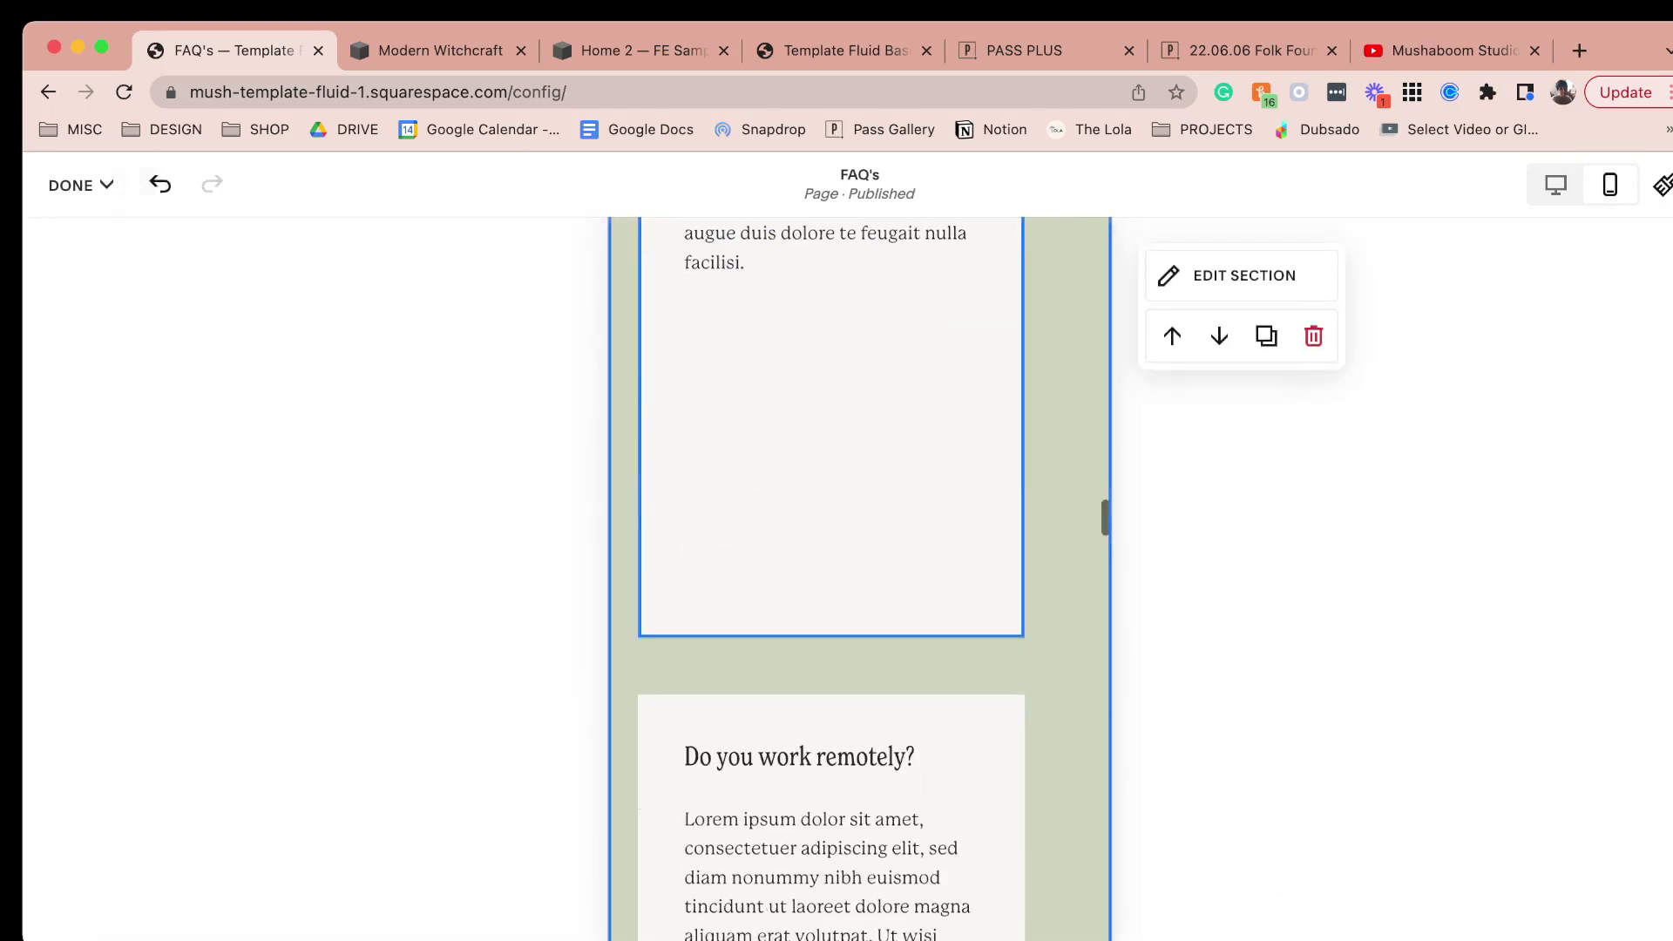
{"action": "scroll", "coordinate": [859, 575], "scroll_direction": "down", "scroll_amount": 15}
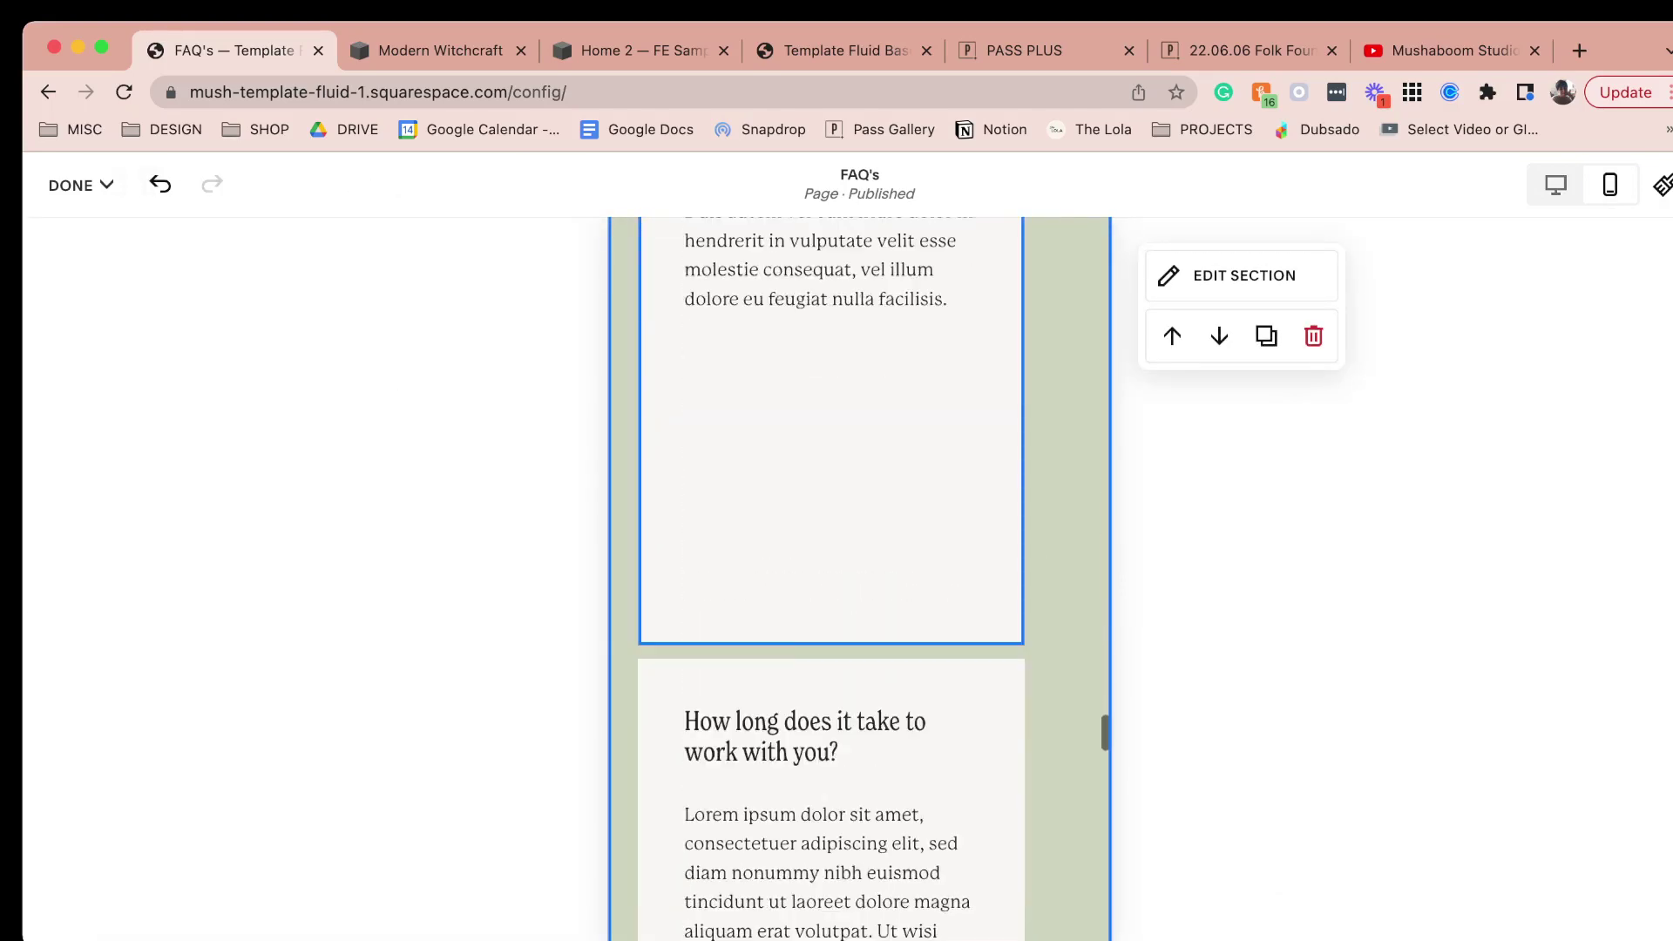
{"action": "scroll", "coordinate": [859, 576], "scroll_direction": "up", "scroll_amount": 10}
{"action": "left_click", "coordinate": [1556, 185]}
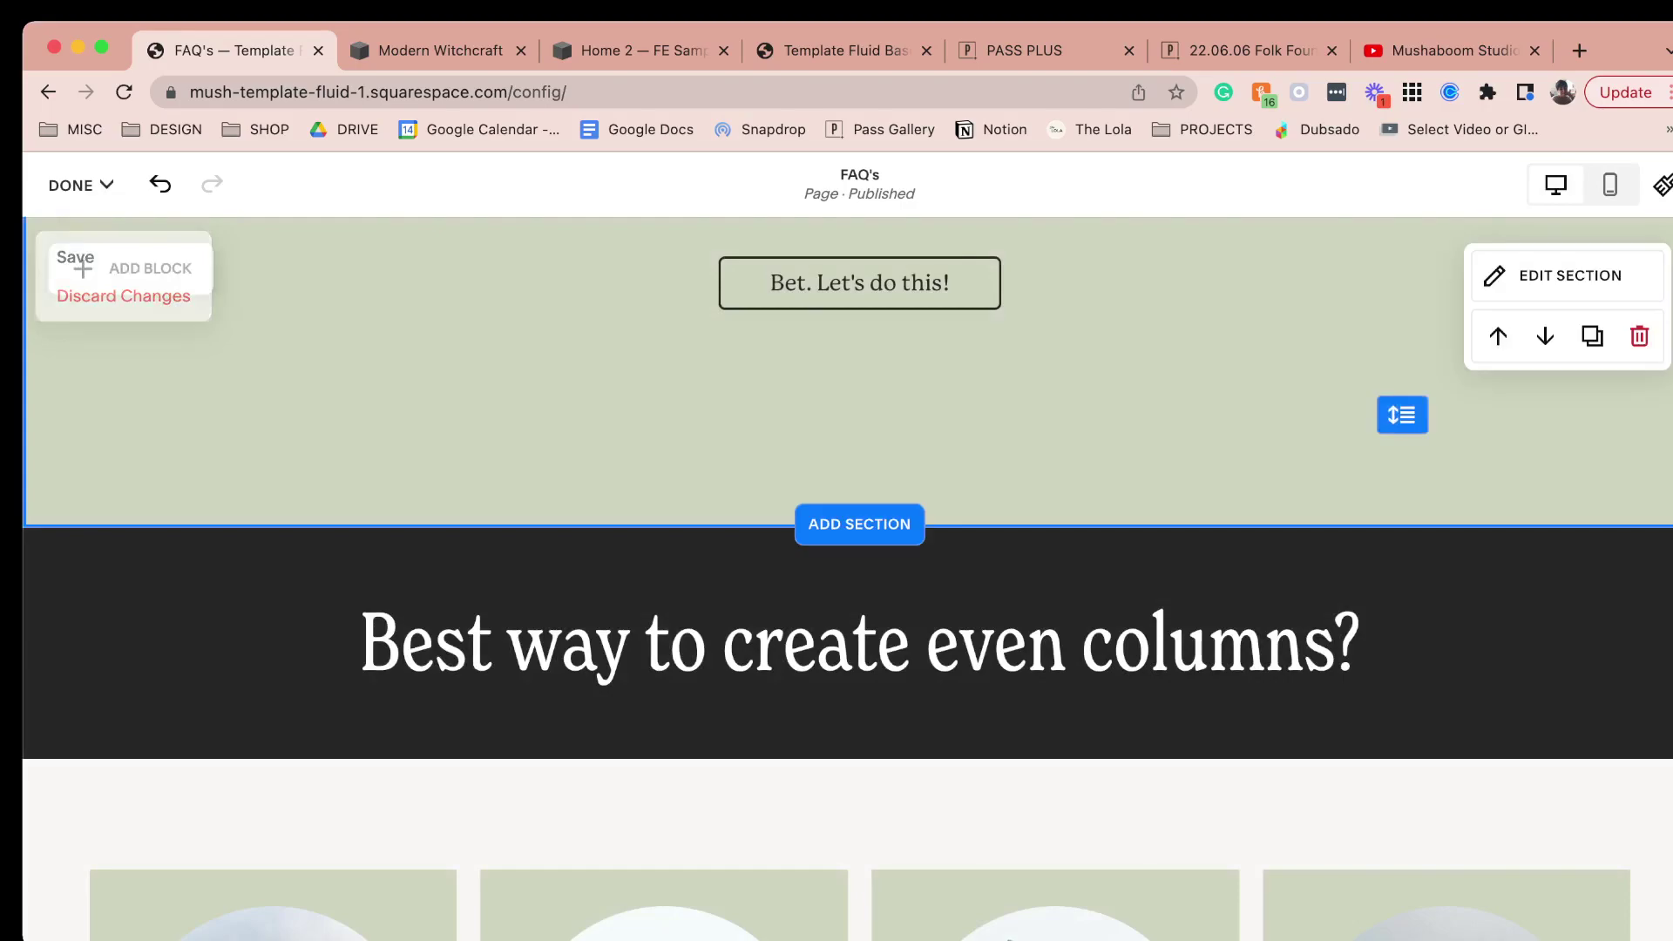
Save the changes to the FAQ's page and exit editing.
{"action": "scroll", "coordinate": [846, 575], "scroll_direction": "down", "scroll_amount": 15}
{"action": "scroll", "coordinate": [845, 575], "scroll_direction": "down", "scroll_amount": 9}
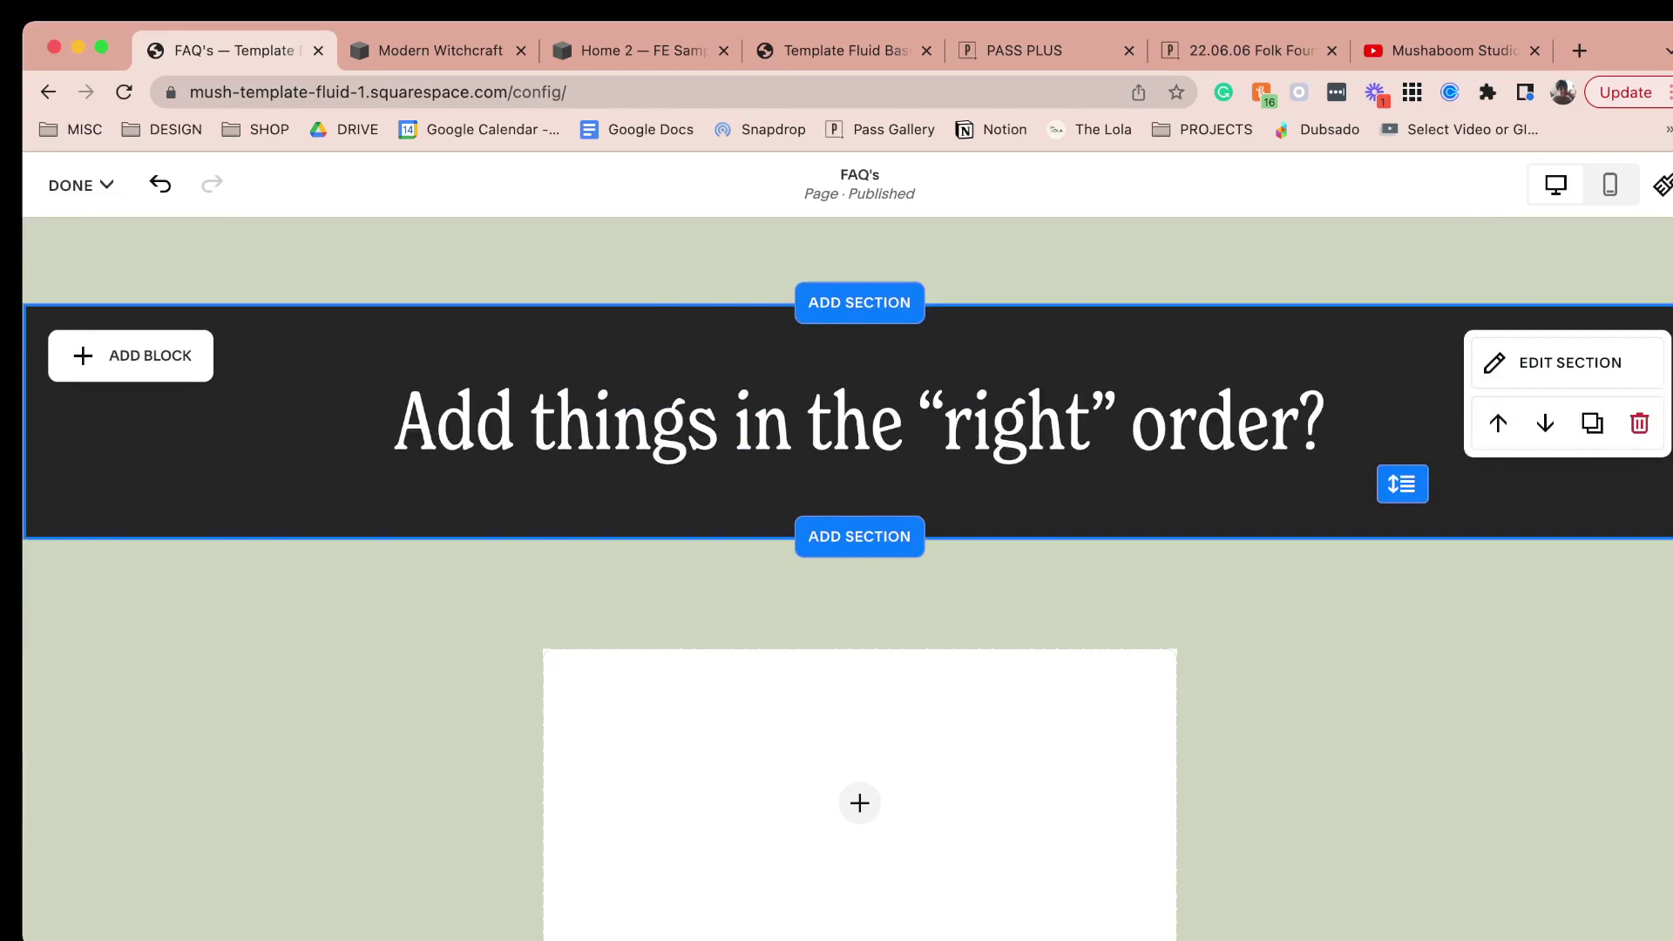
{"action": "mouse_move", "coordinate": [81, 185]}
{"action": "left_click", "coordinate": [76, 258]}
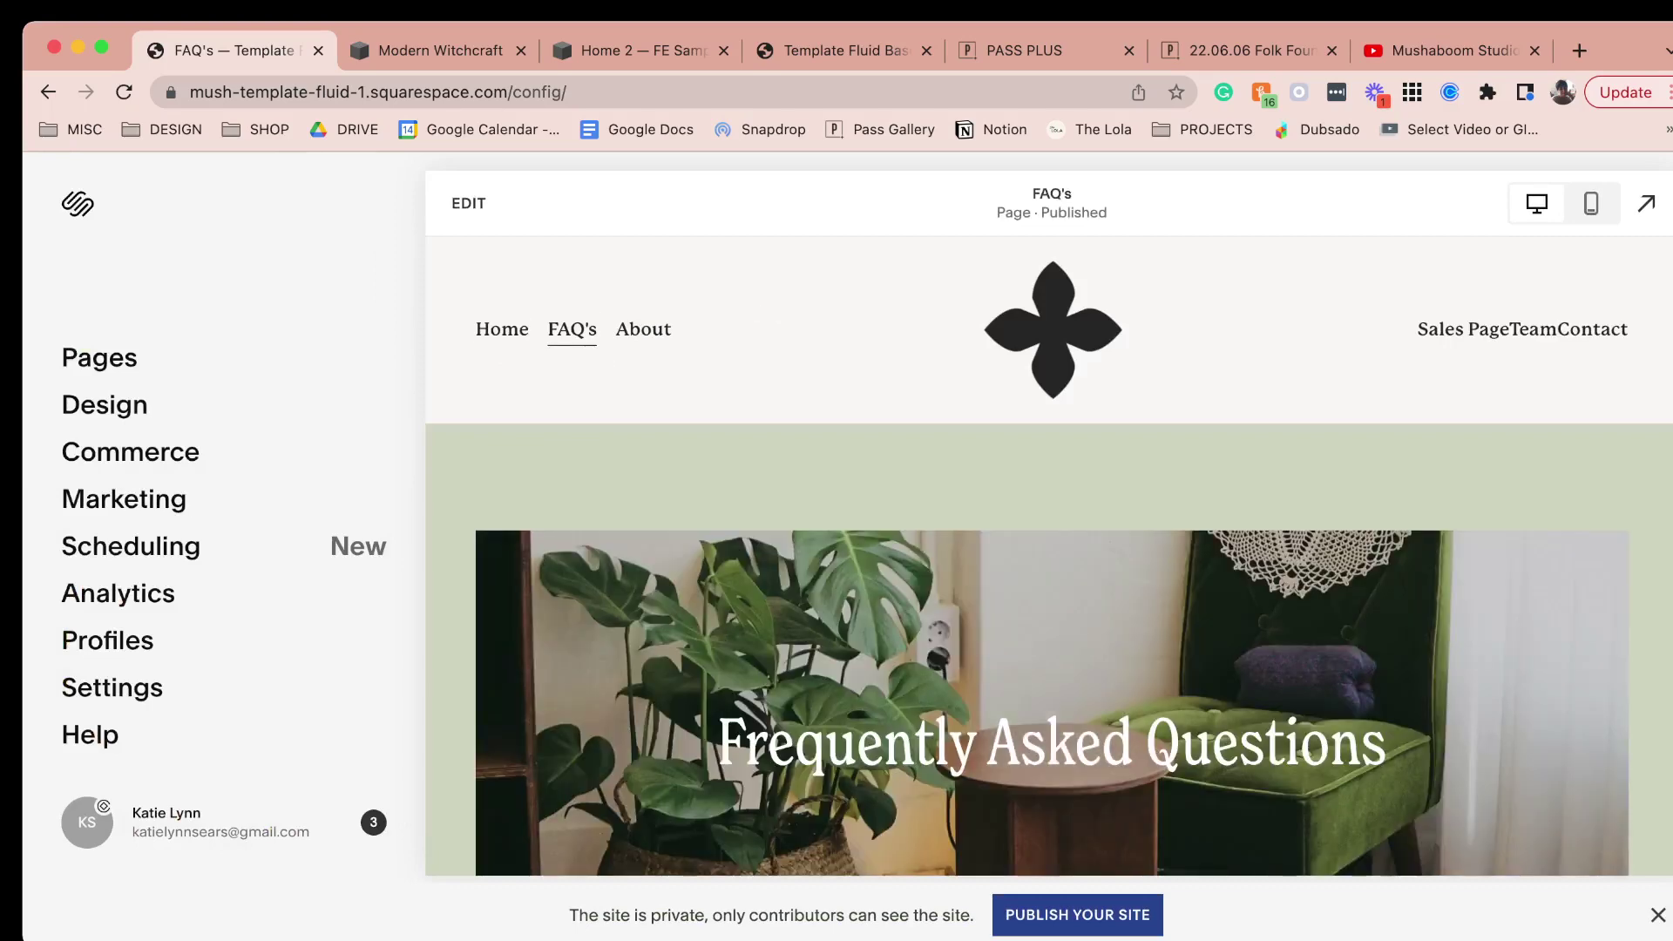
Reopen the FAQ's page for editing and review the image, text and button section under the "Add things in the 'right' order?" heading.
{"action": "scroll", "coordinate": [1048, 558], "scroll_direction": "down", "scroll_amount": 12}
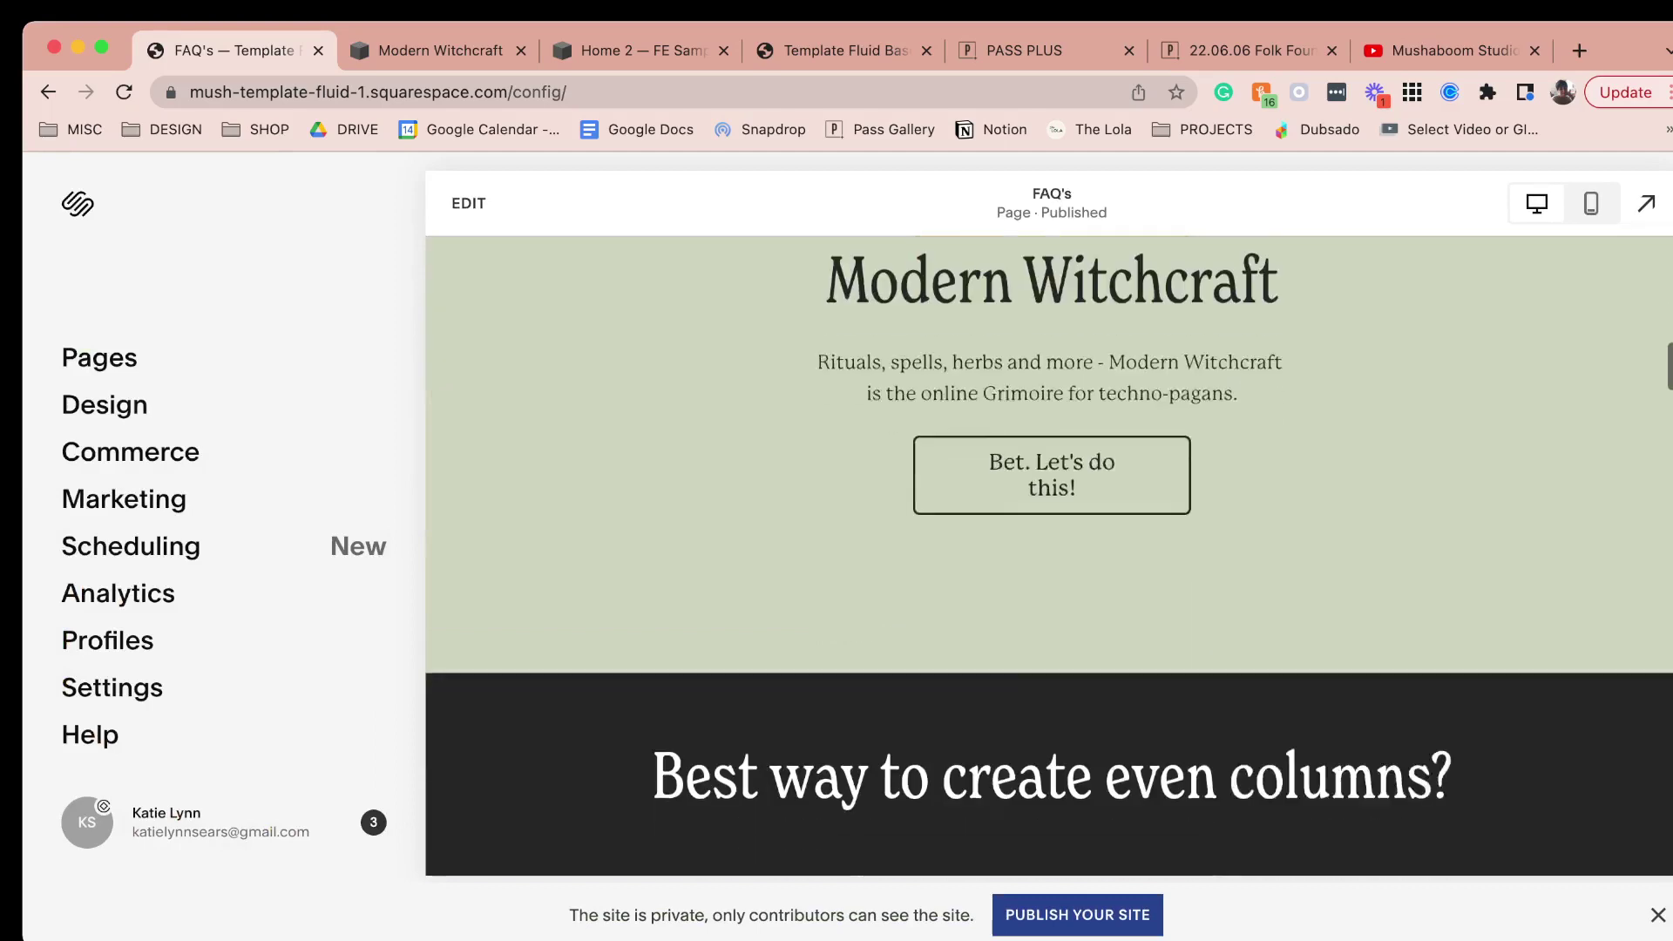
{"action": "scroll", "coordinate": [1049, 558], "scroll_direction": "down", "scroll_amount": 6}
{"action": "scroll", "coordinate": [1049, 558], "scroll_direction": "down", "scroll_amount": 8}
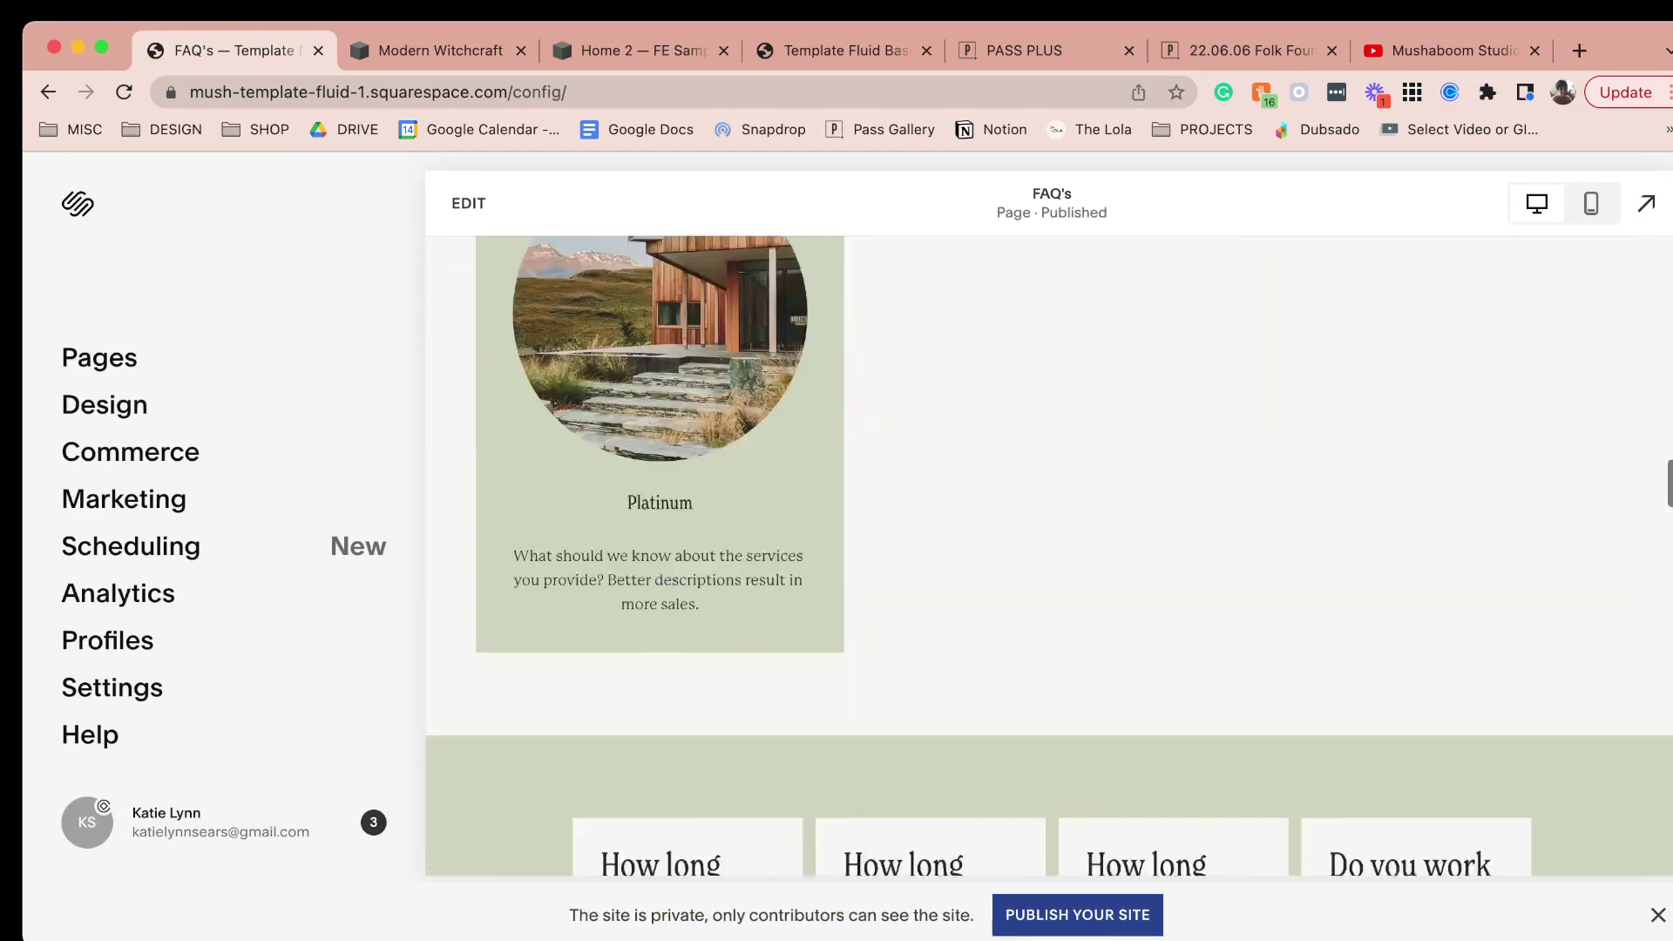
{"action": "left_click", "coordinate": [468, 203]}
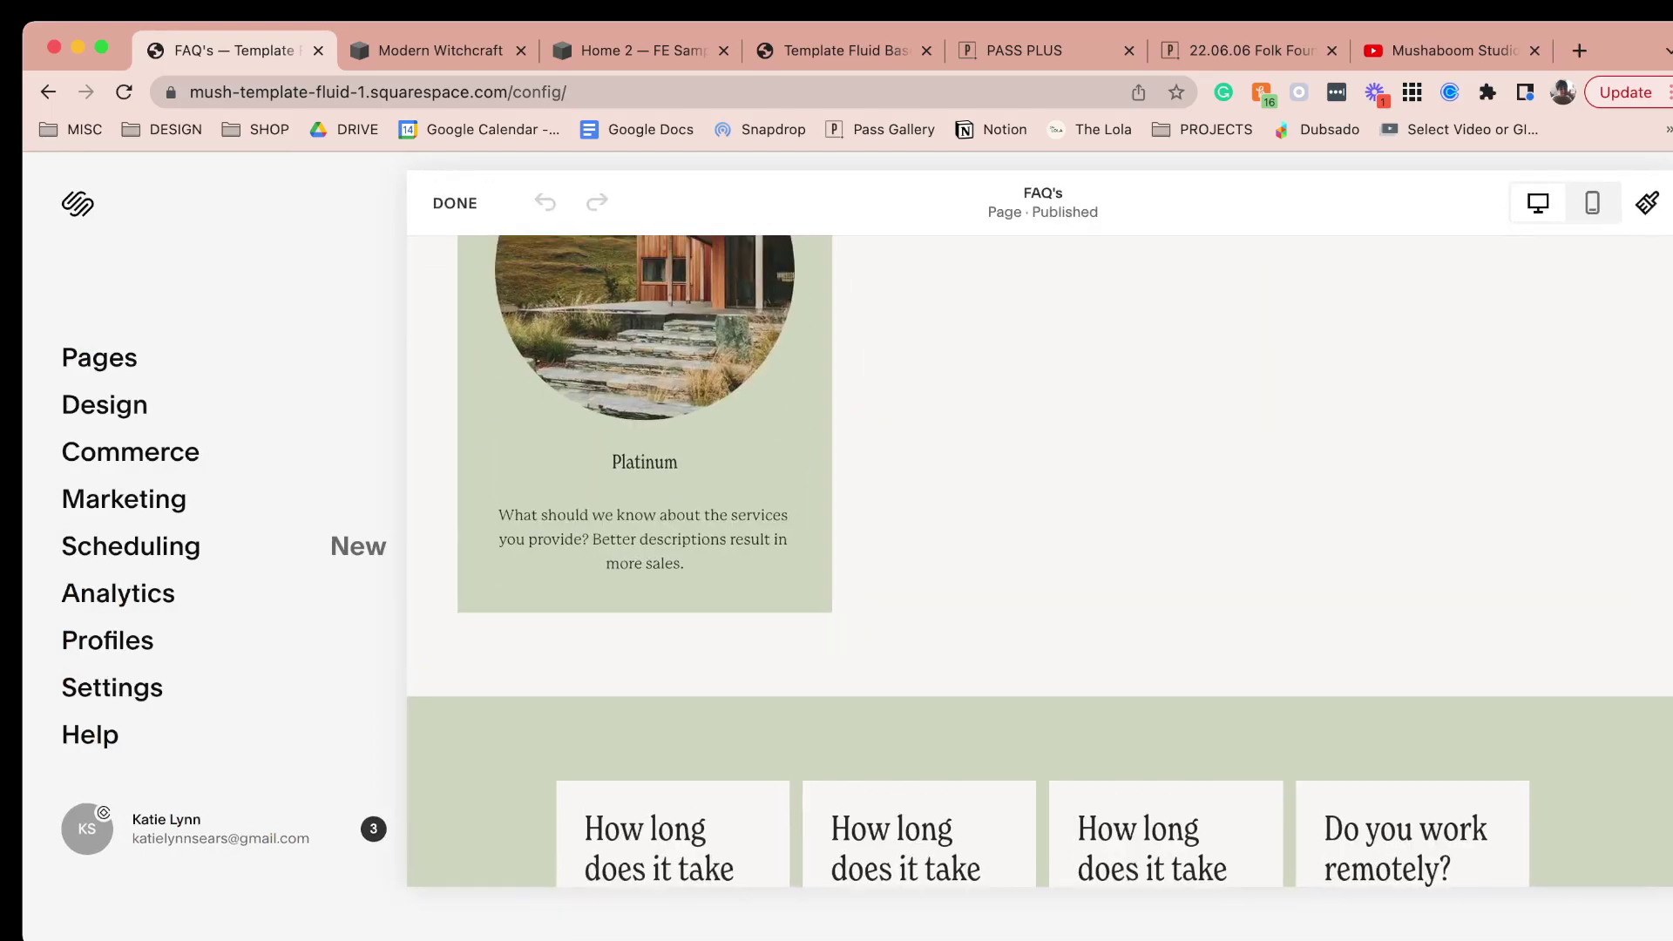
{"action": "scroll", "coordinate": [836, 576], "scroll_direction": "down", "scroll_amount": 5}
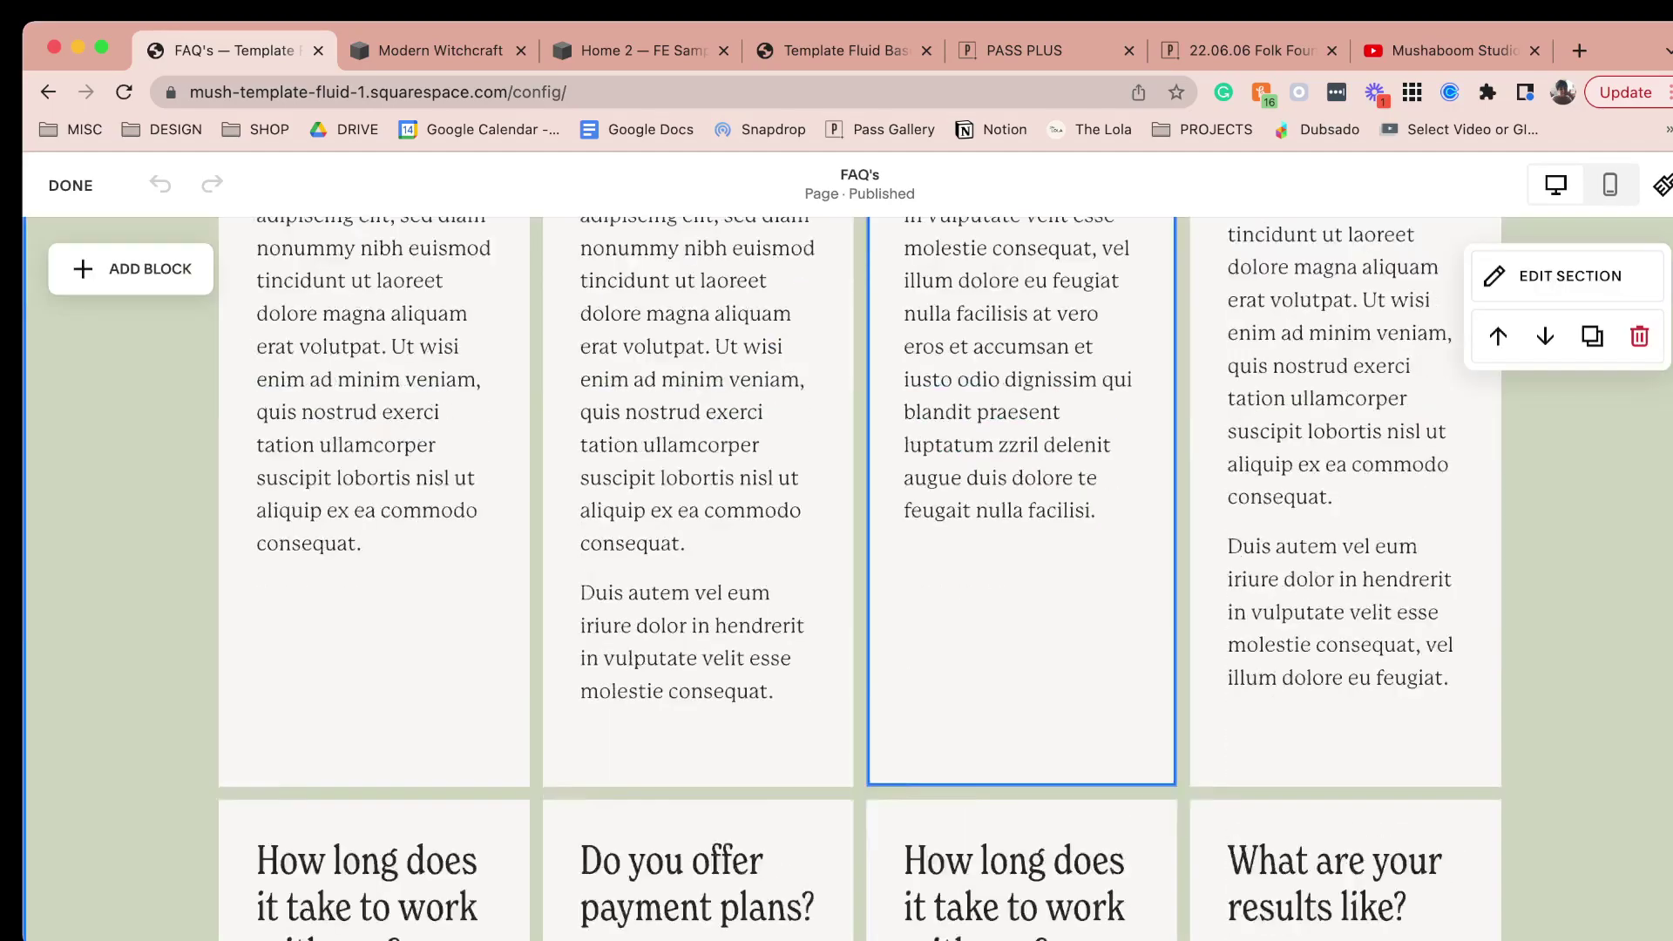
{"action": "scroll", "coordinate": [836, 575], "scroll_direction": "down", "scroll_amount": 10}
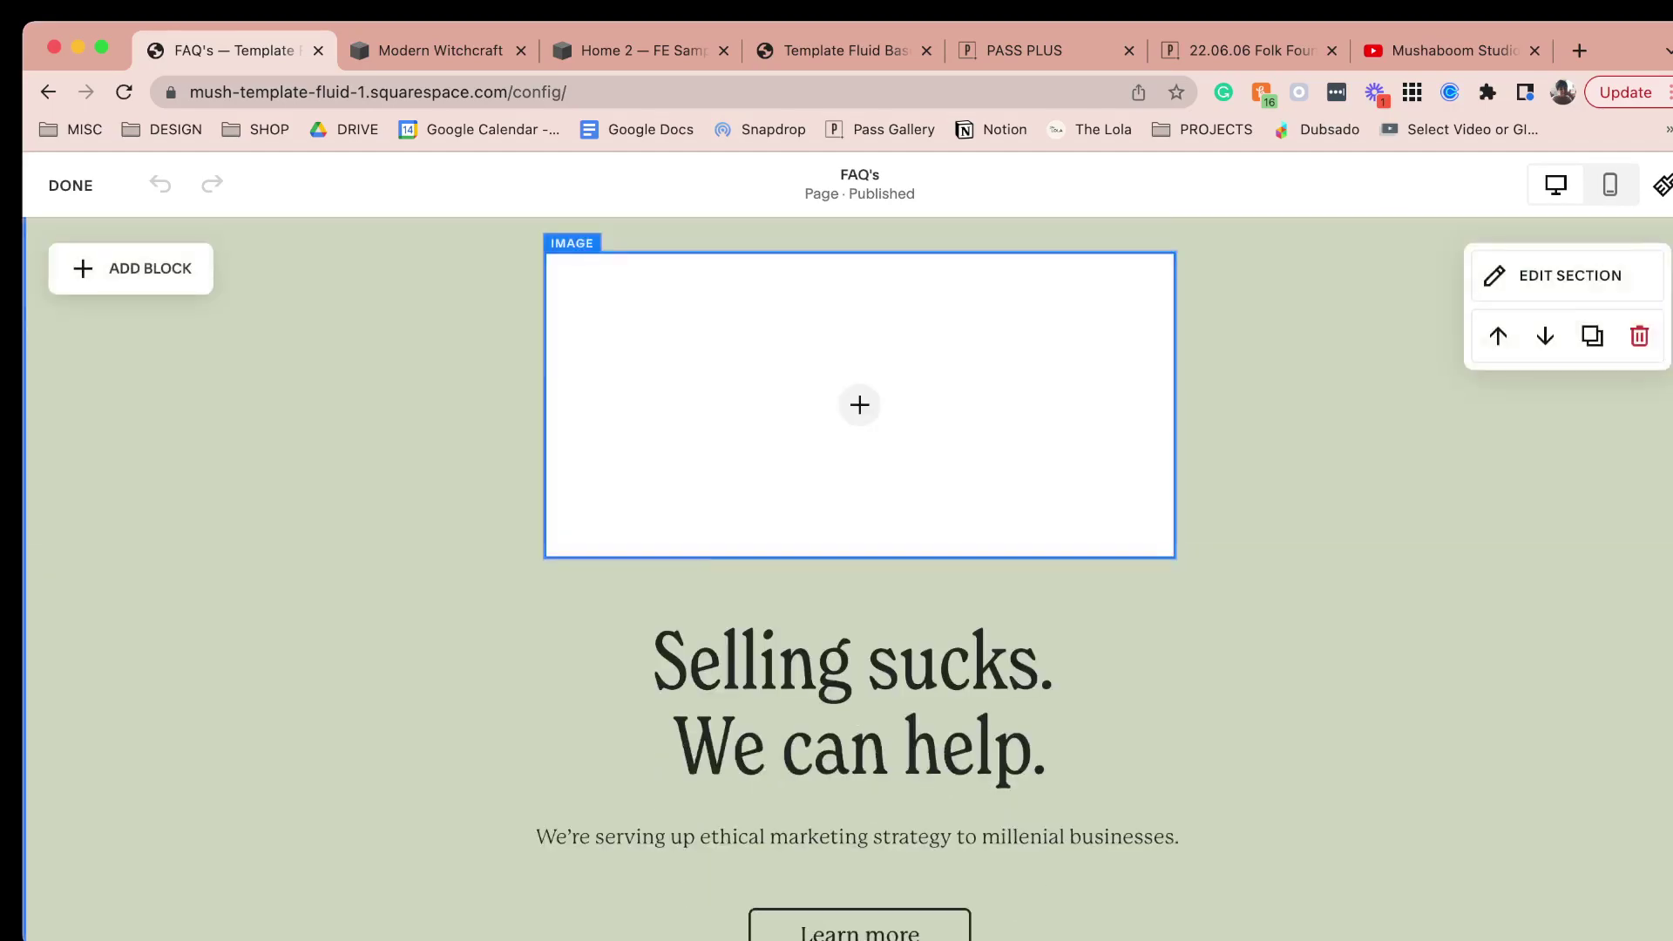
{"action": "scroll", "coordinate": [837, 576], "scroll_direction": "up", "scroll_amount": 2}
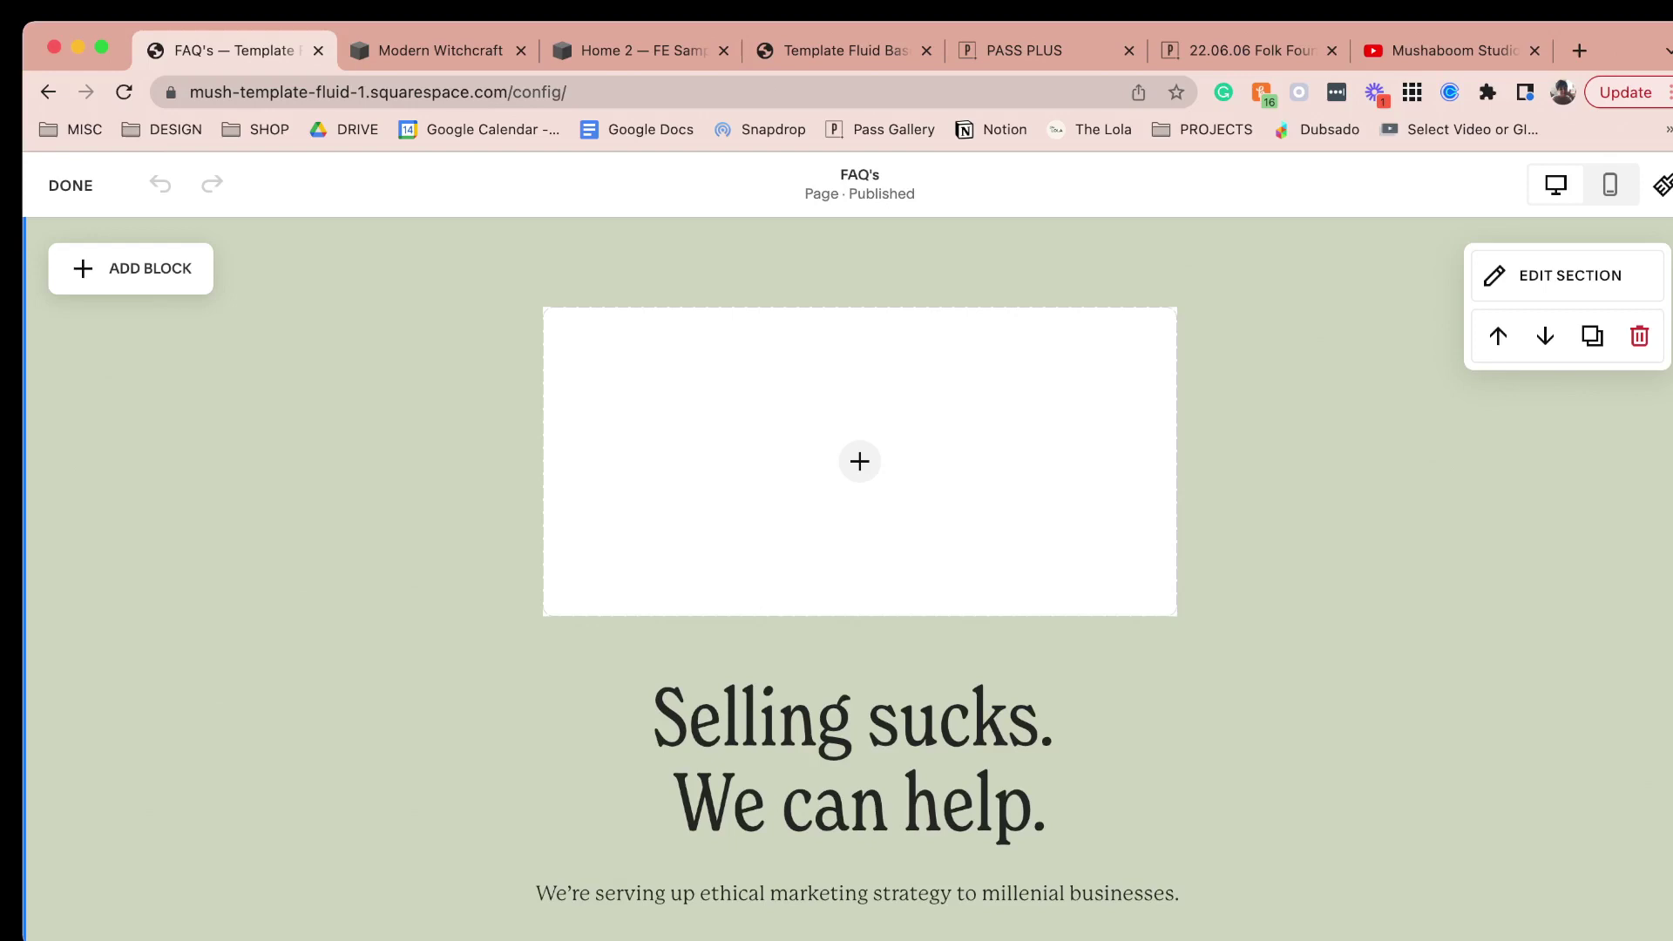
Set the vertical alignment of the "Alignment and Fill Problems" heading text to the middle of its block.
{"action": "scroll", "coordinate": [859, 523], "scroll_direction": "down", "scroll_amount": 3}
{"action": "scroll", "coordinate": [859, 523], "scroll_direction": "down", "scroll_amount": 2}
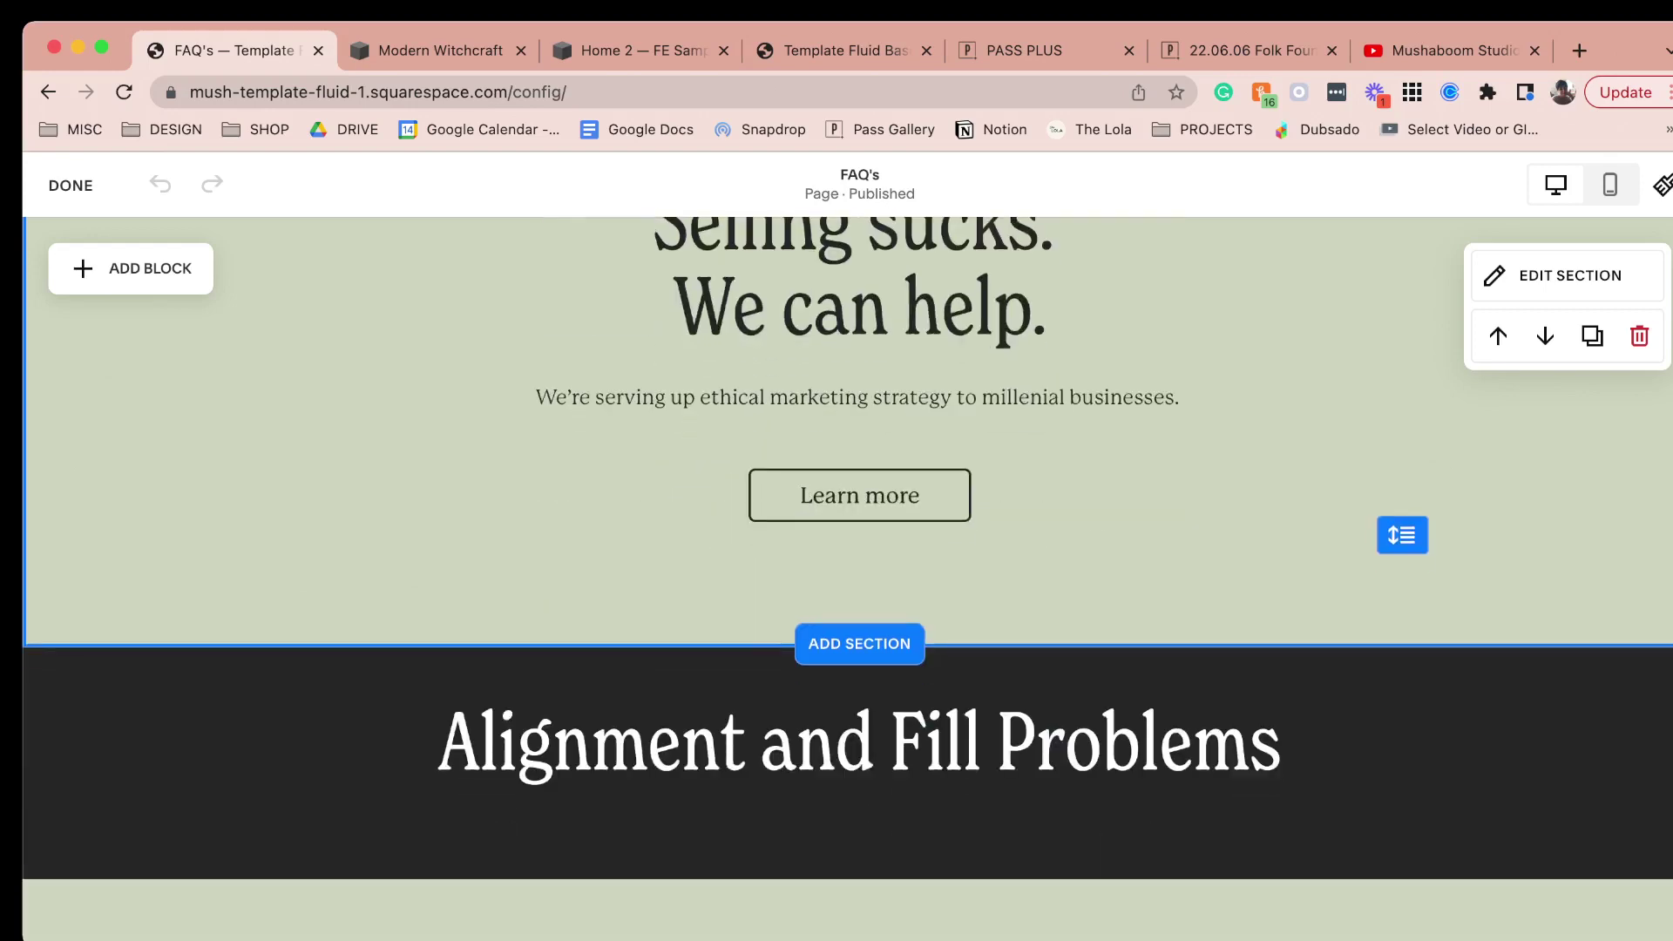
{"action": "scroll", "coordinate": [859, 523], "scroll_direction": "down", "scroll_amount": 3}
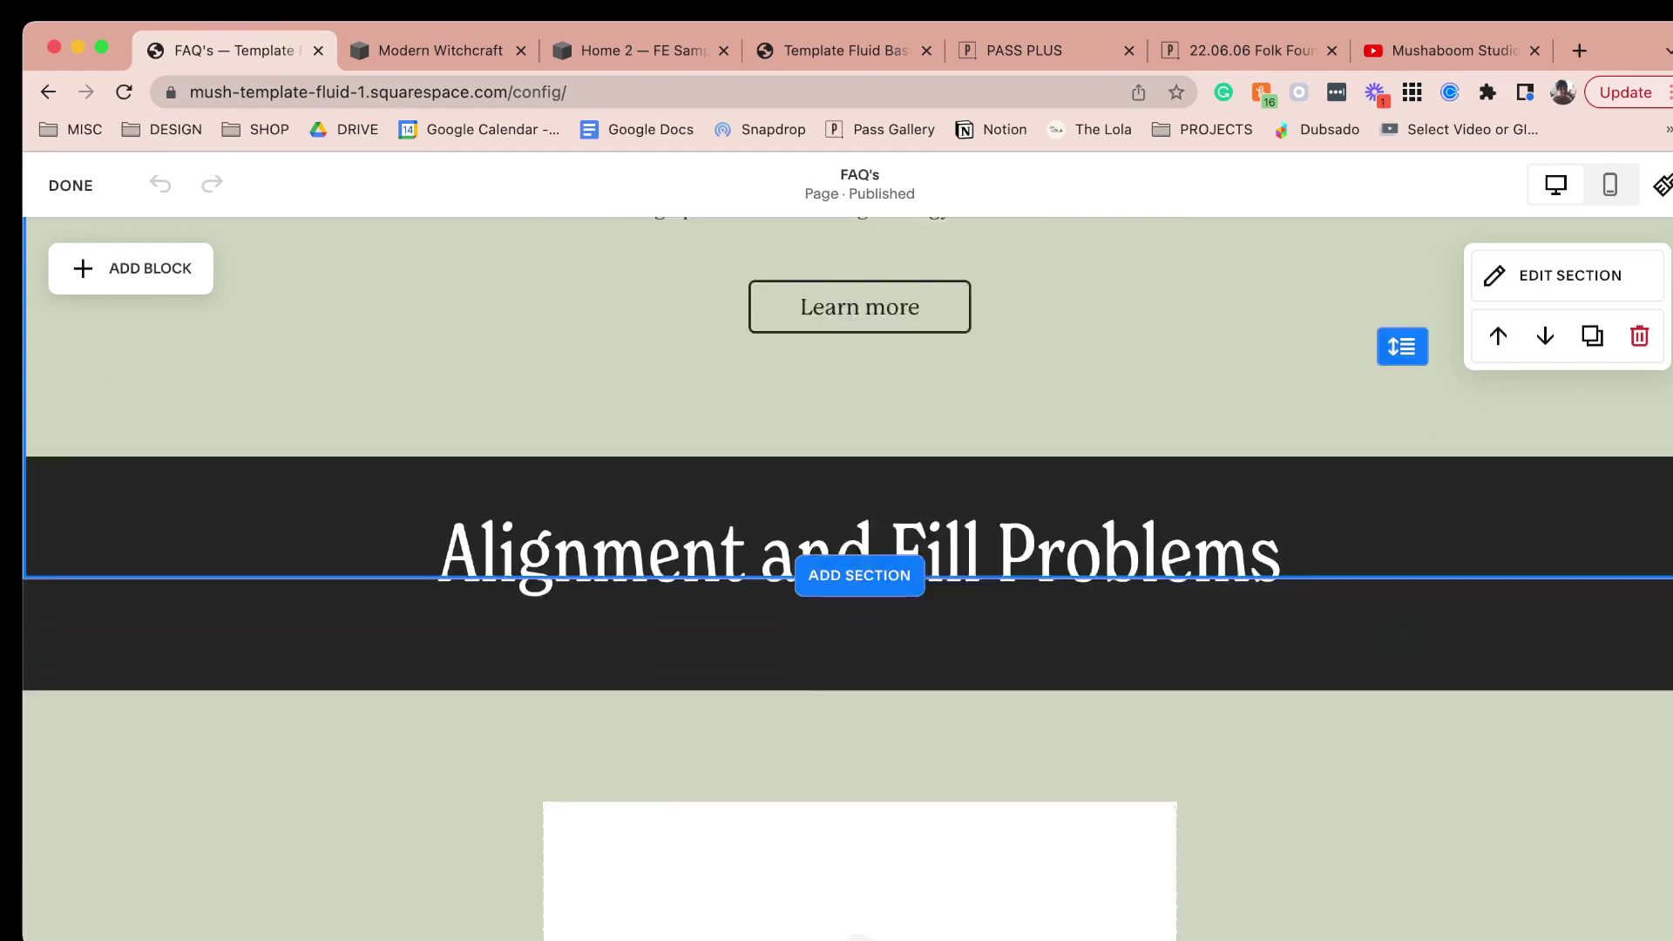
{"action": "left_click", "coordinate": [860, 521]}
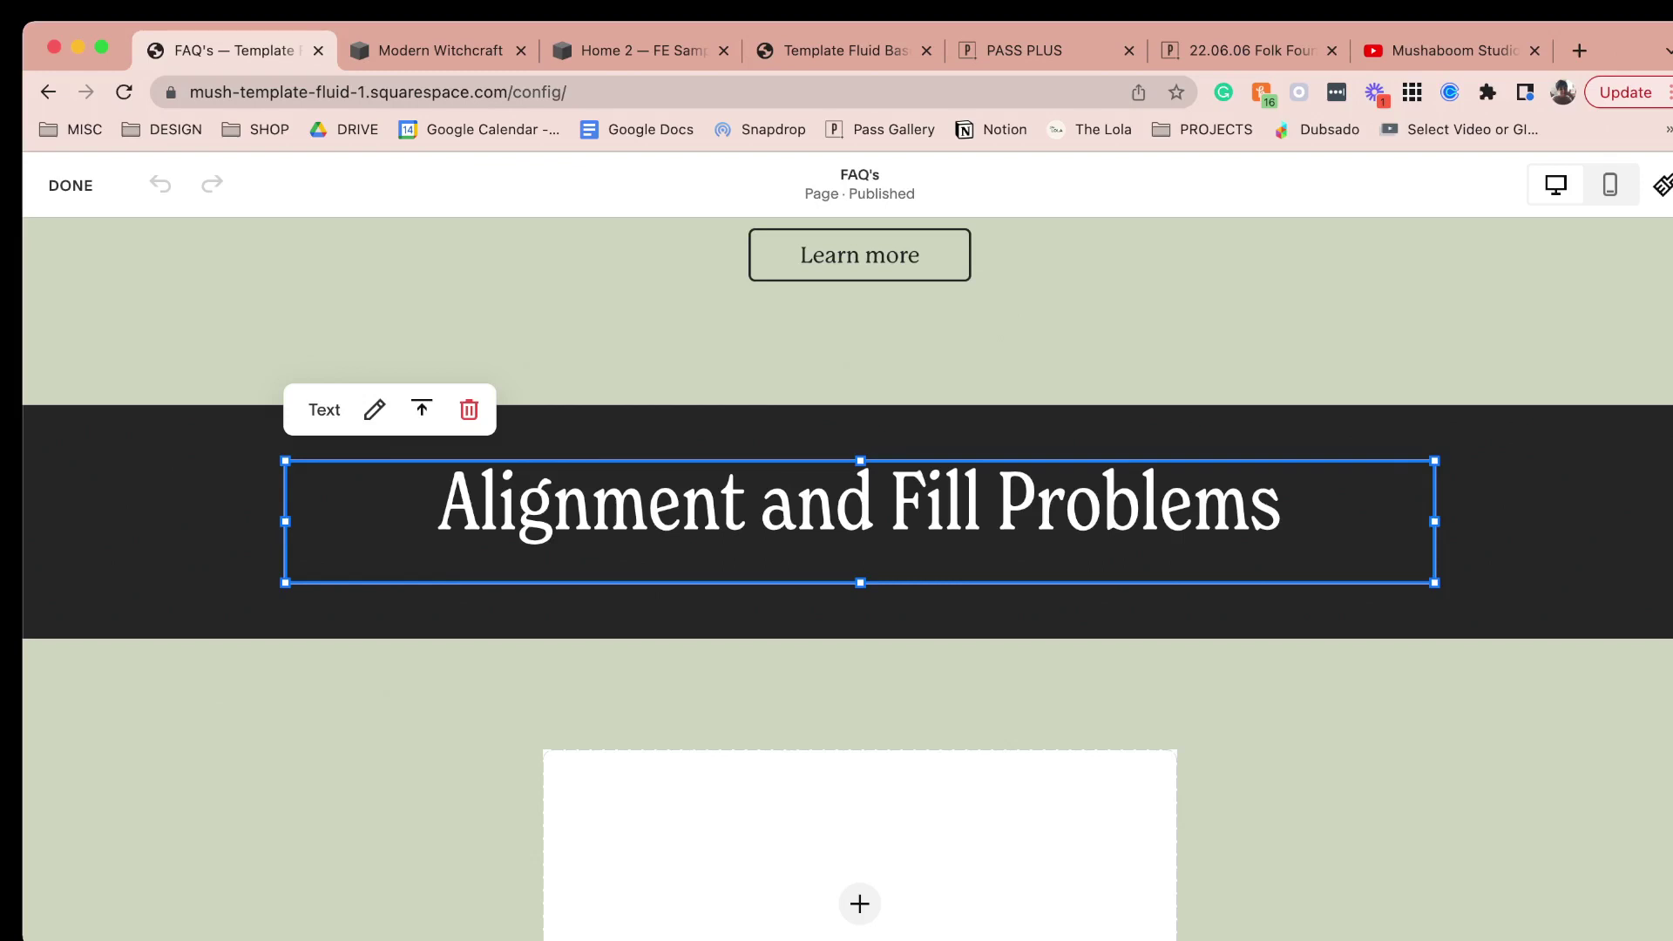
{"action": "left_click", "coordinate": [422, 410]}
{"action": "left_click", "coordinate": [422, 466]}
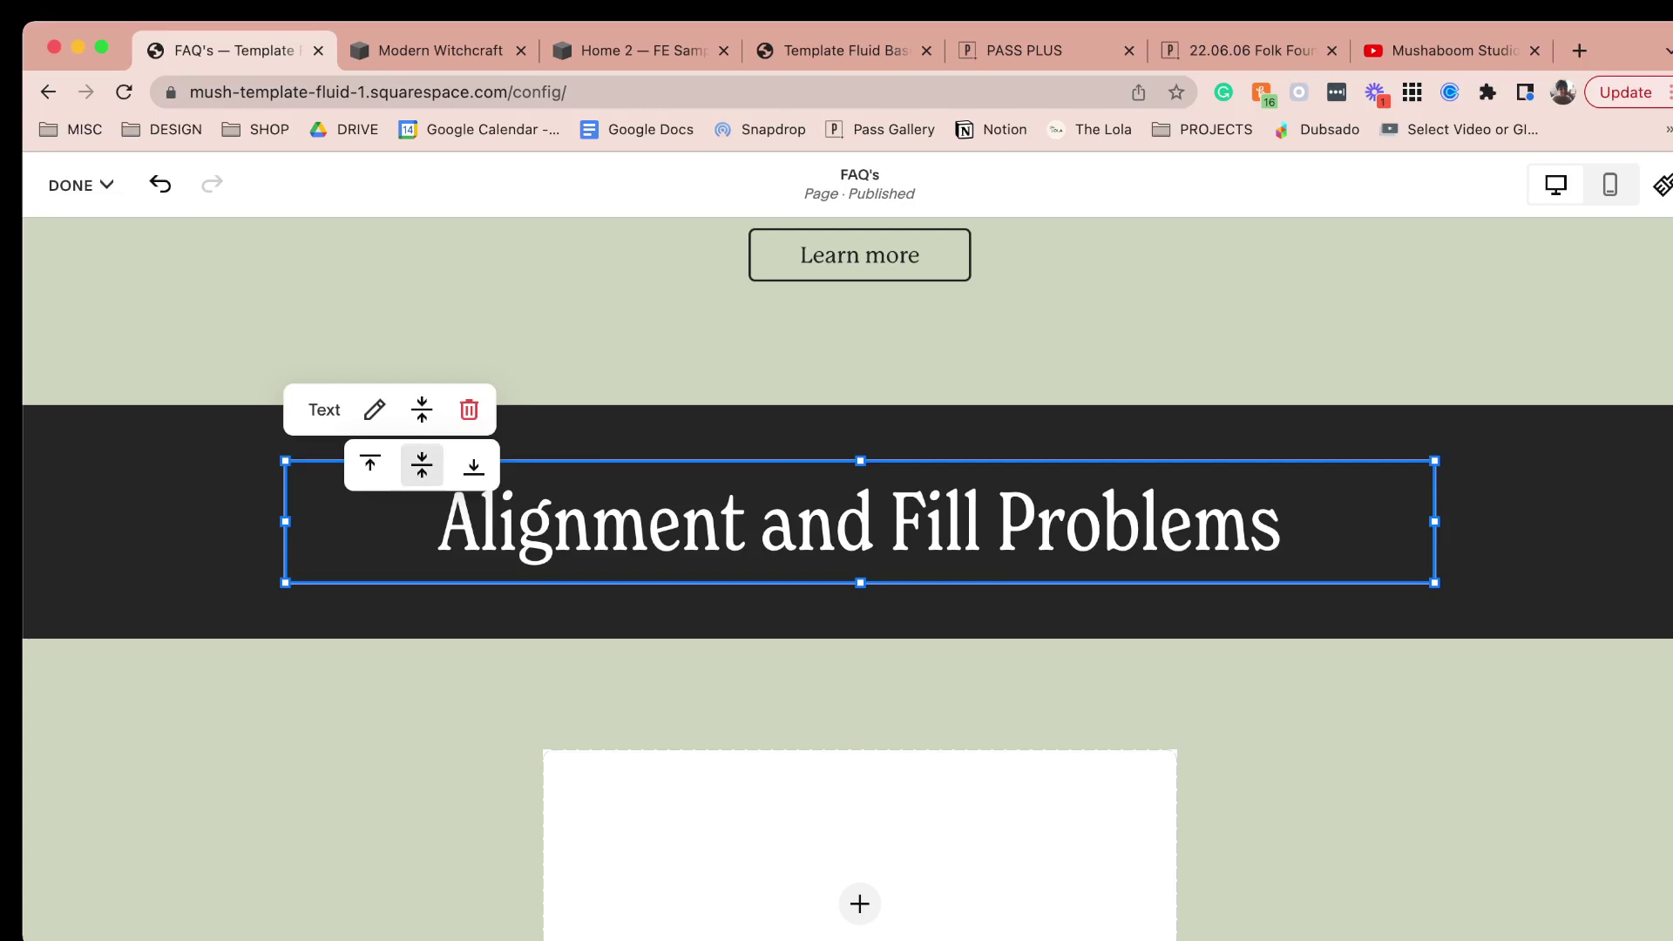
{"action": "left_click", "coordinate": [237, 532]}
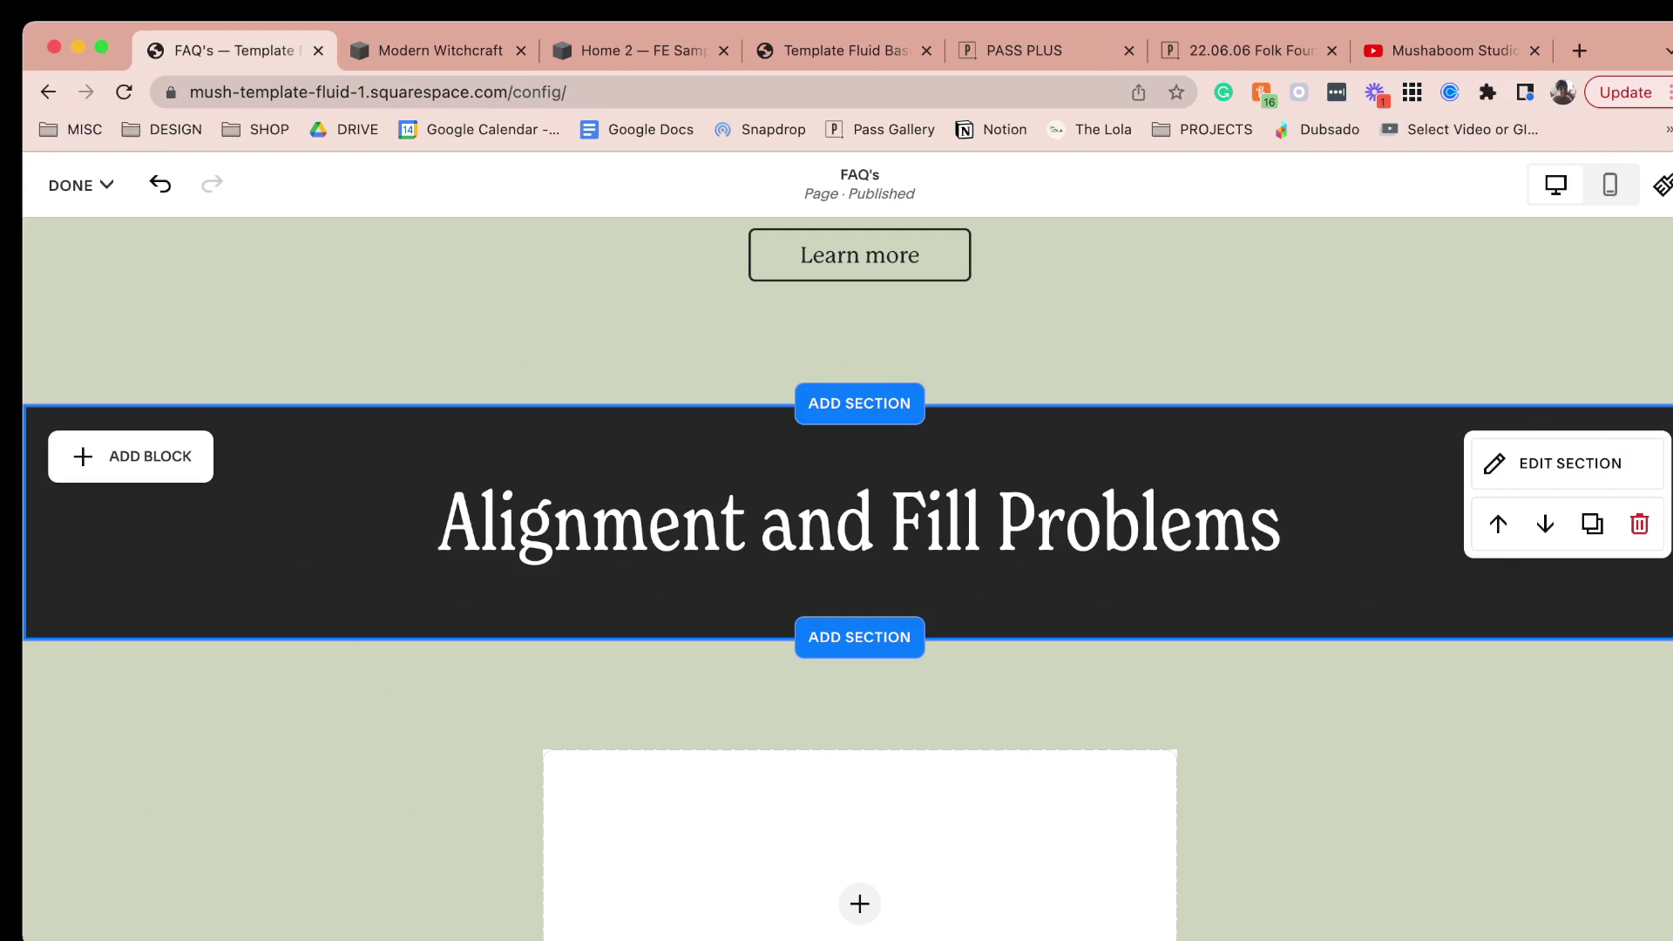
{"action": "left_click", "coordinate": [859, 522]}
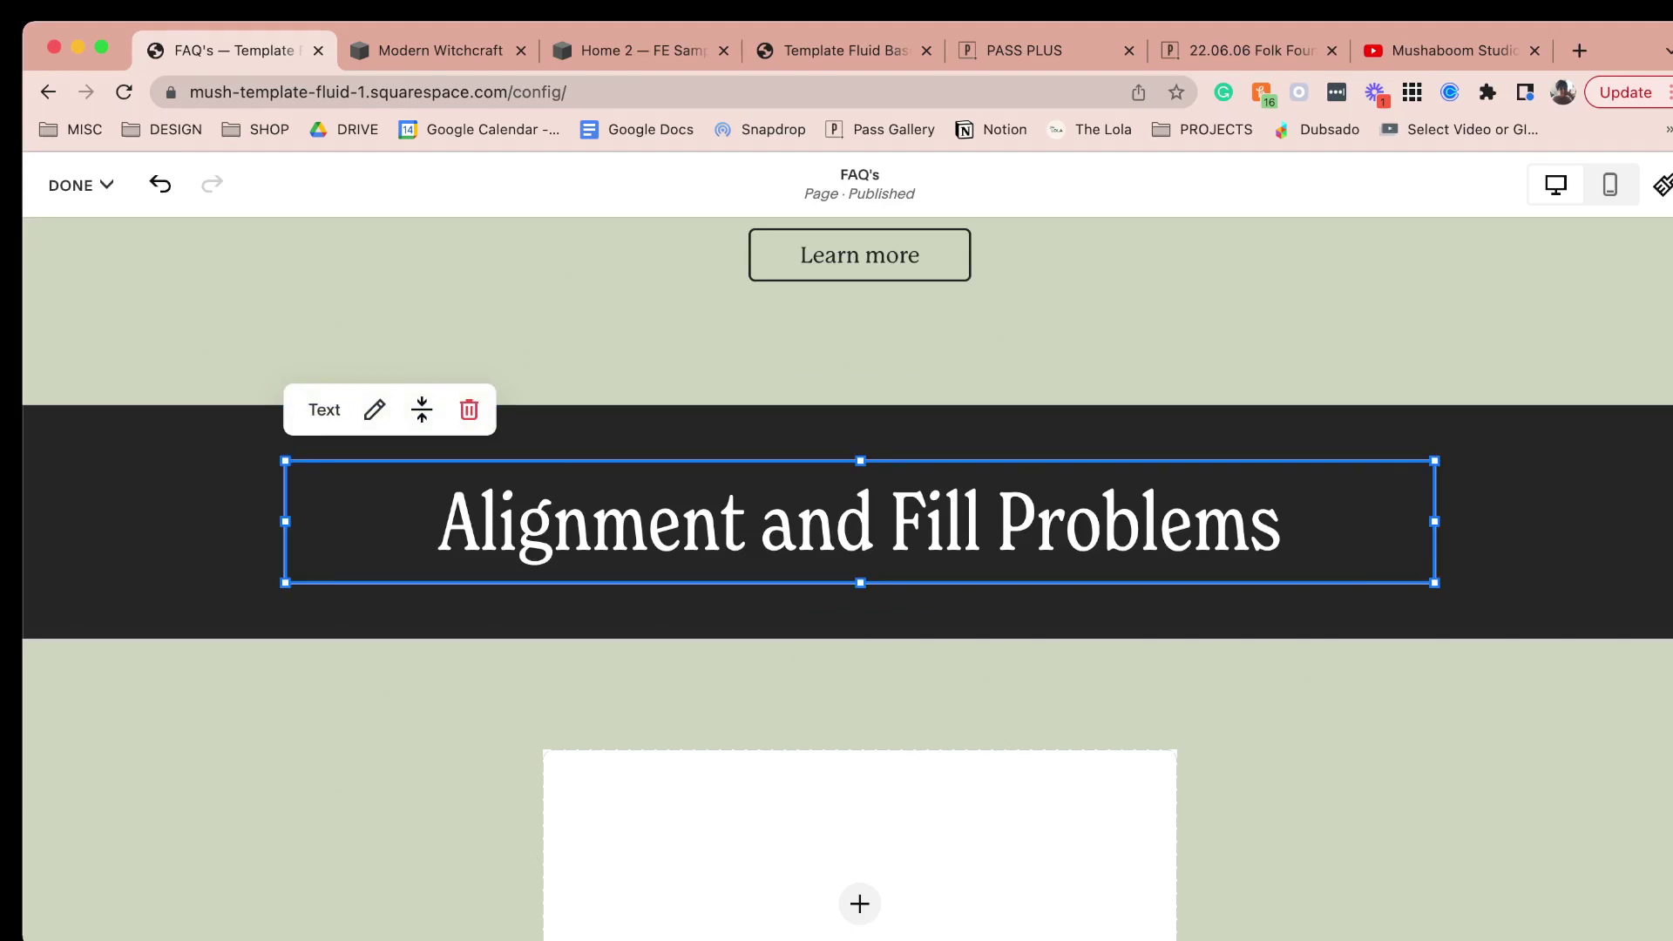
Switch the "Learn more" button below the "Alignment and Fill Problems" heading from Fill to Fit, trying both options for comparison.
{"action": "scroll", "coordinate": [859, 723], "scroll_direction": "down", "scroll_amount": 10}
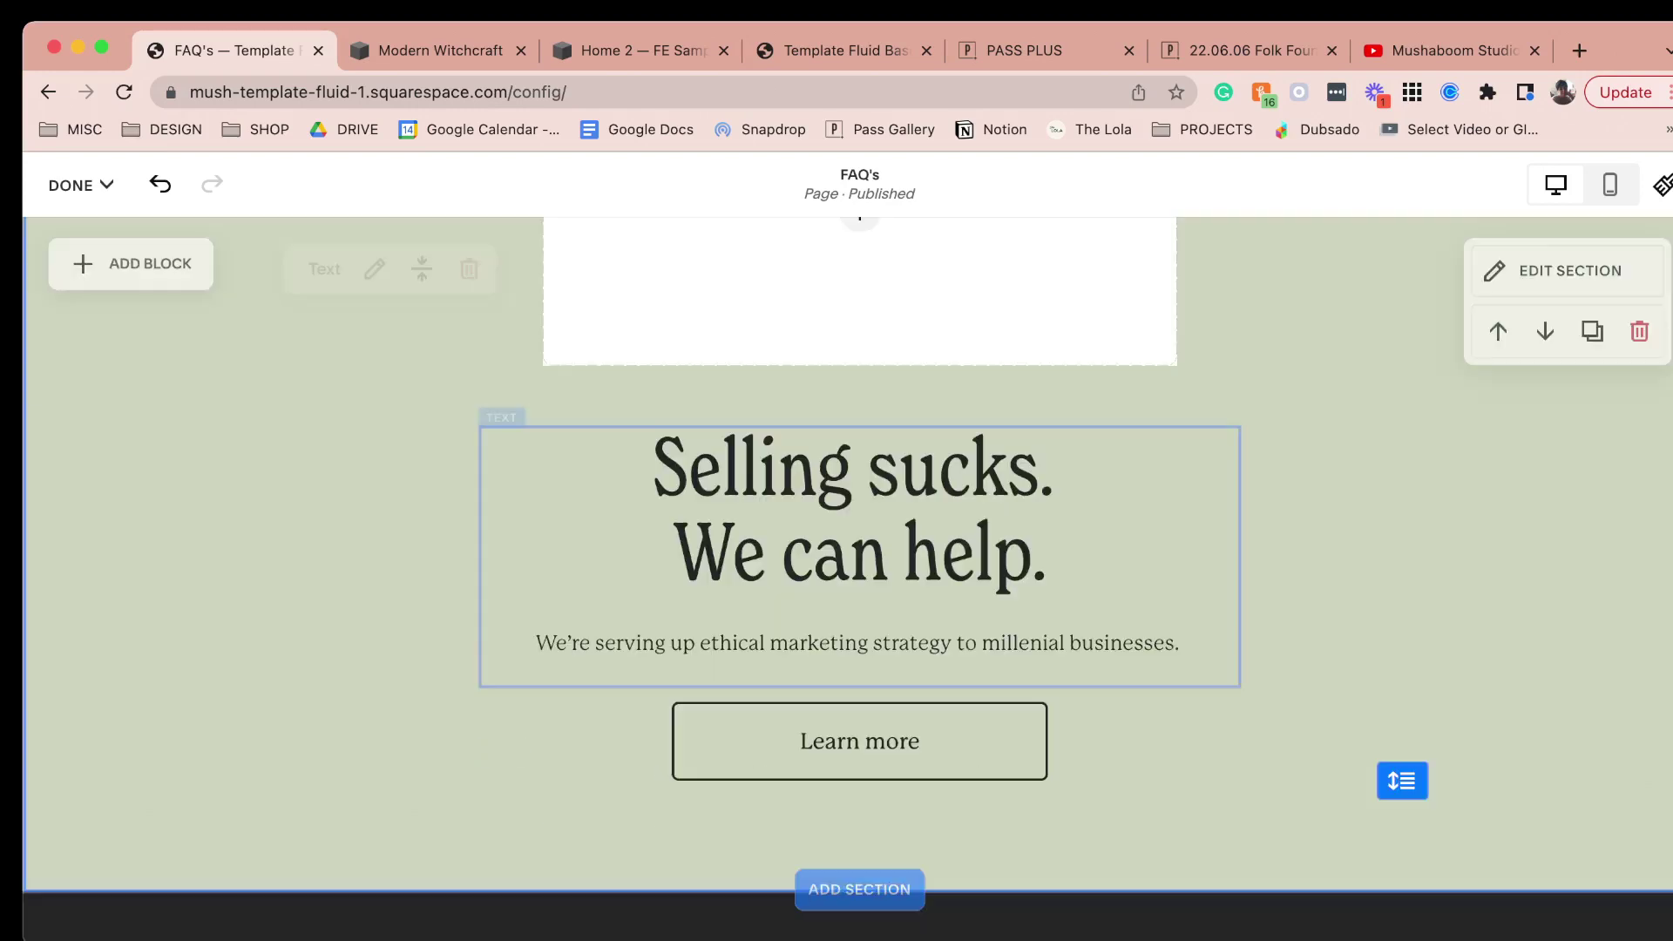
{"action": "left_click", "coordinate": [860, 727]}
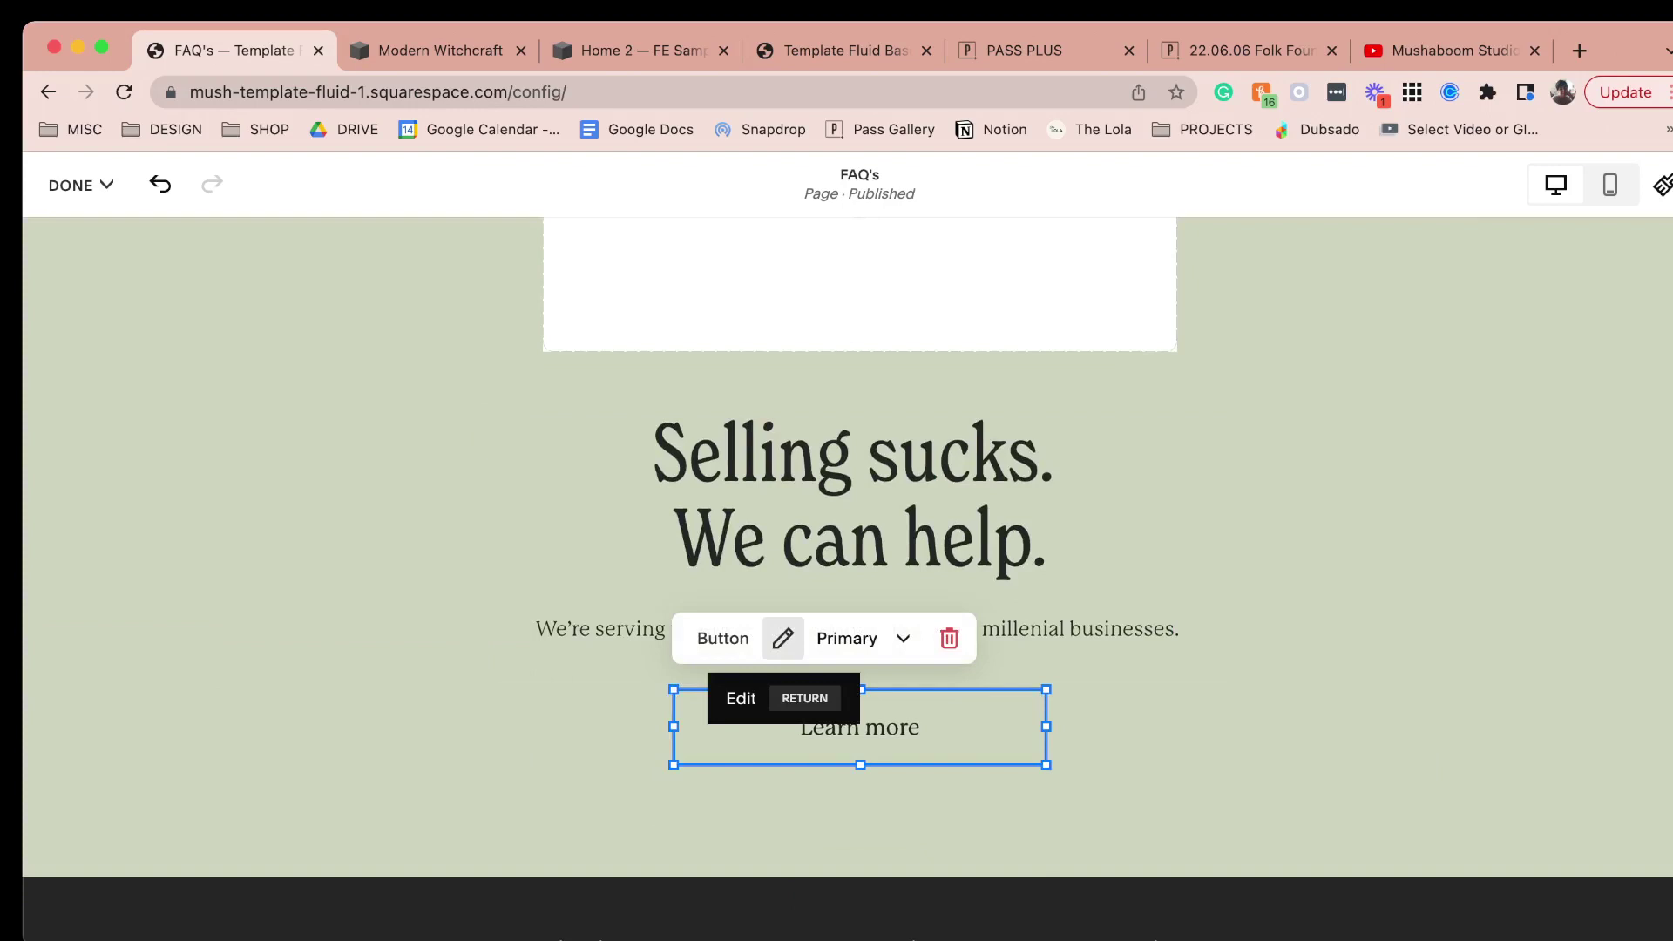
{"action": "left_click", "coordinate": [782, 638]}
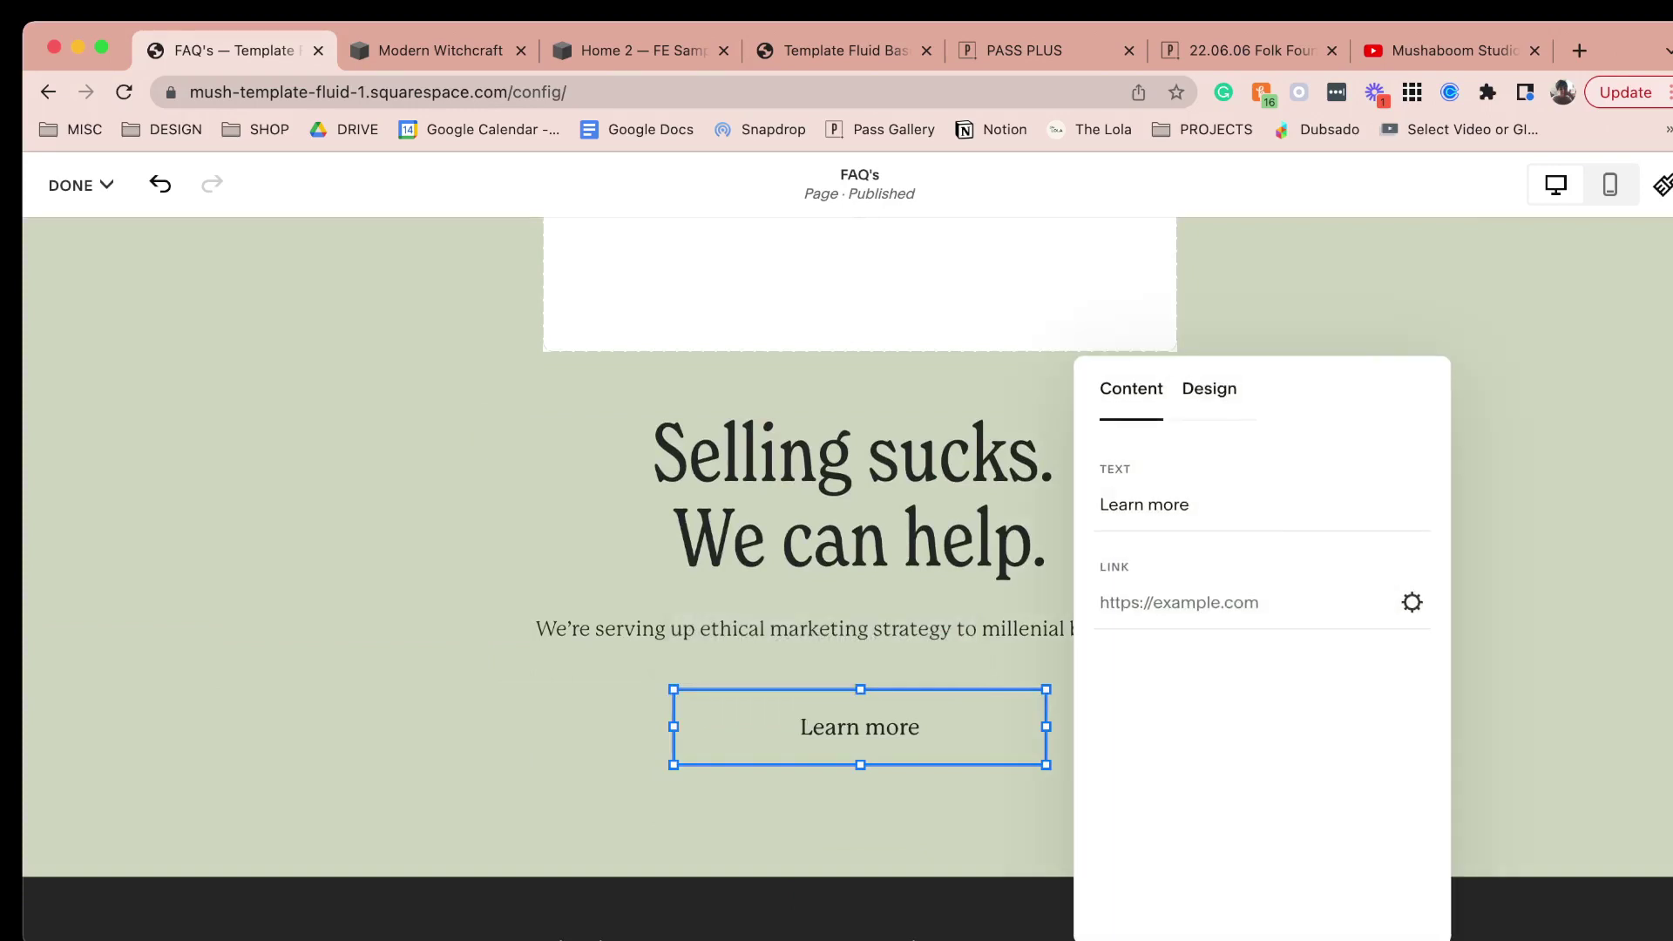
{"action": "left_click", "coordinate": [1208, 388]}
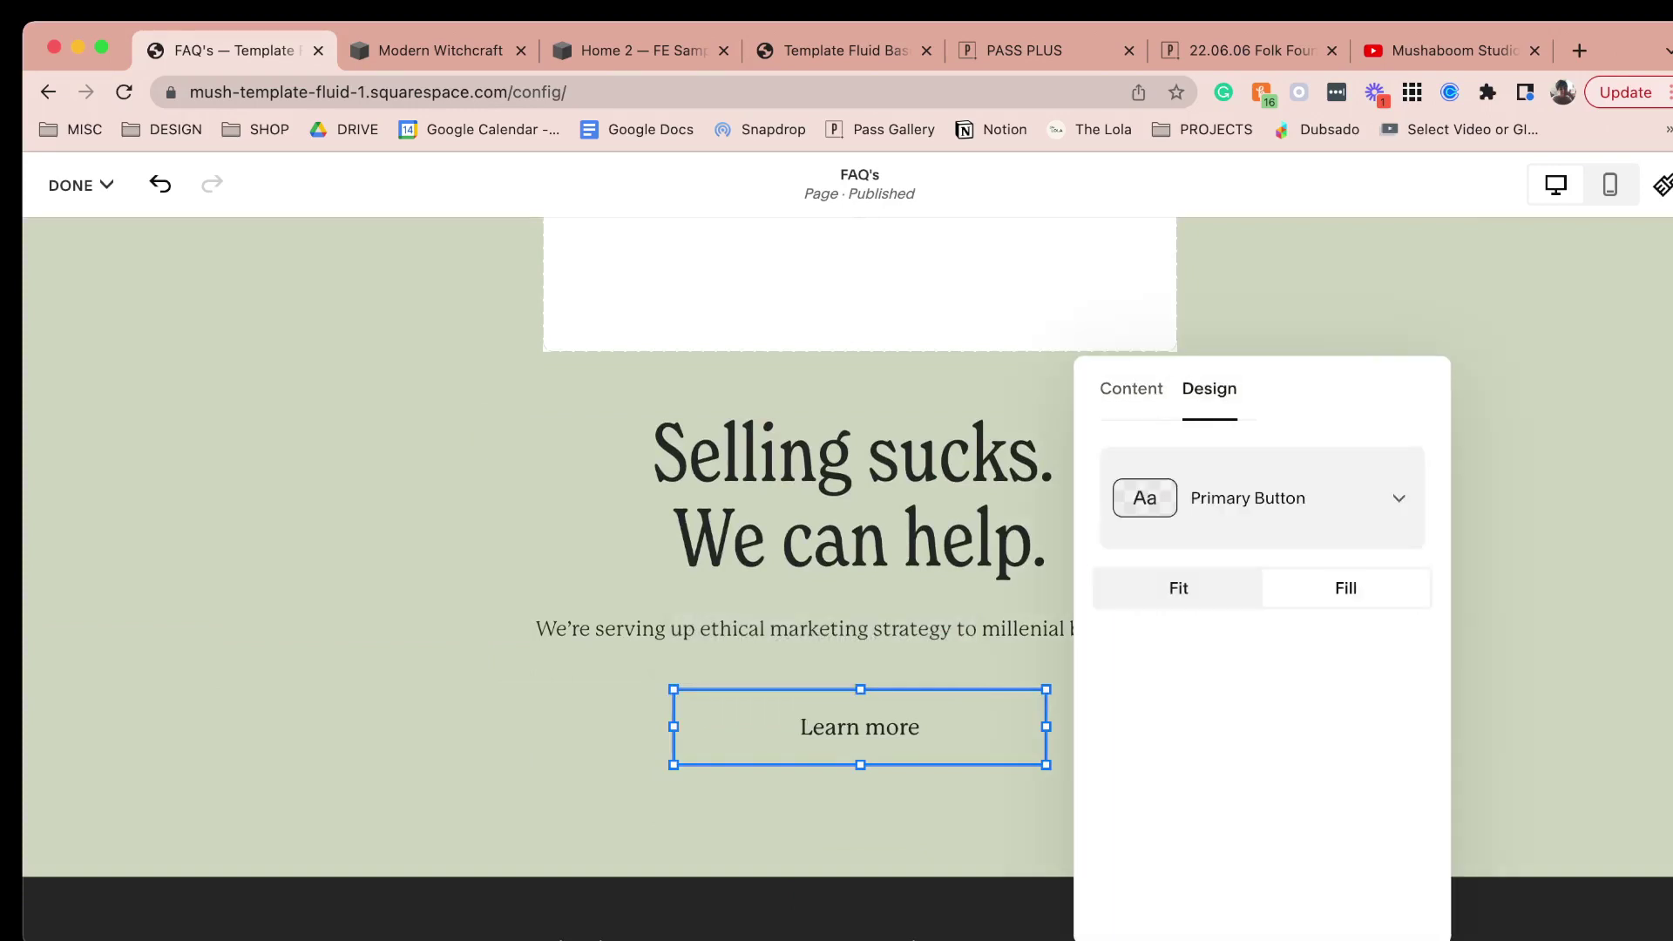
{"action": "left_click", "coordinate": [1178, 589]}
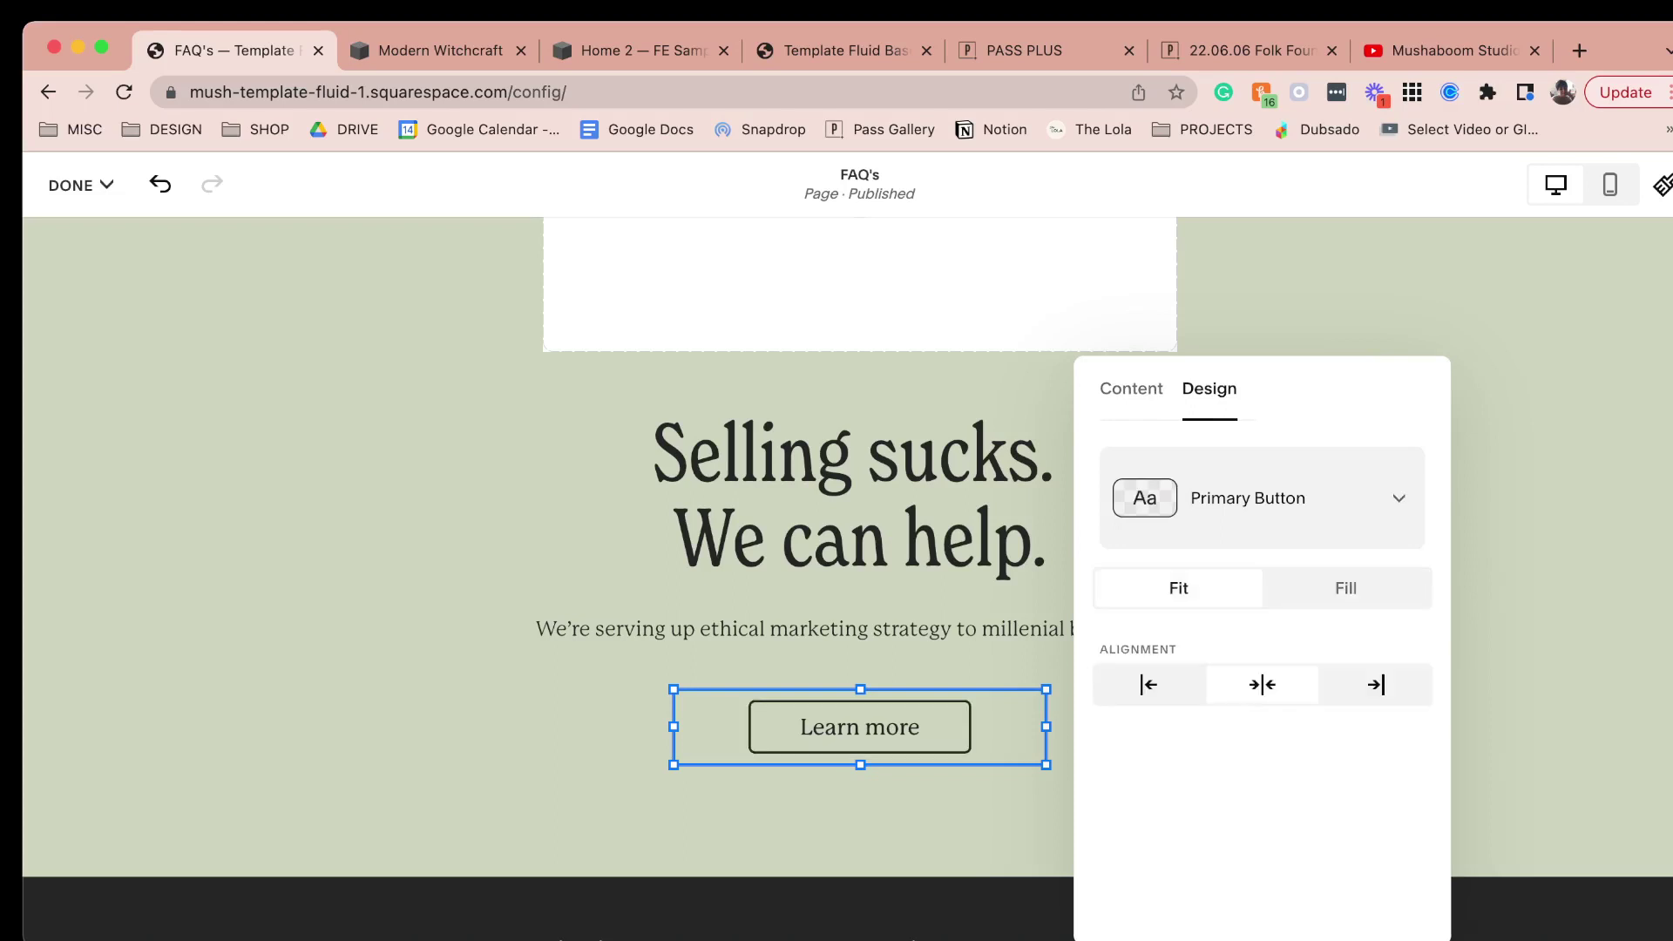
{"action": "left_click", "coordinate": [1346, 589]}
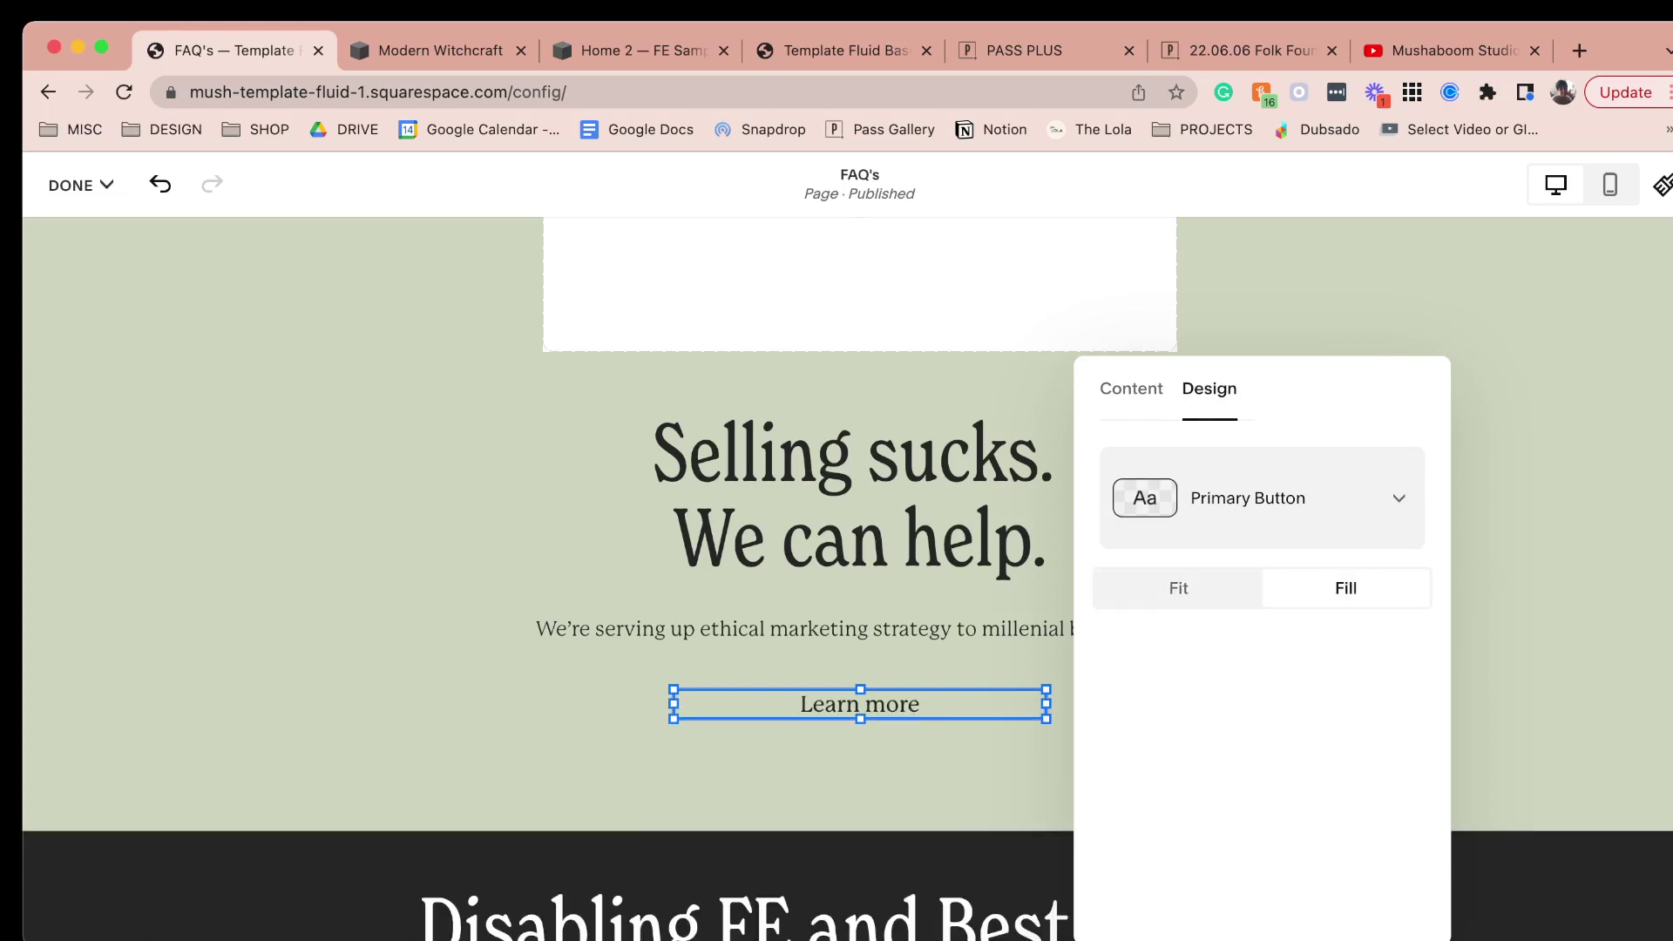
{"action": "left_click", "coordinate": [1179, 588]}
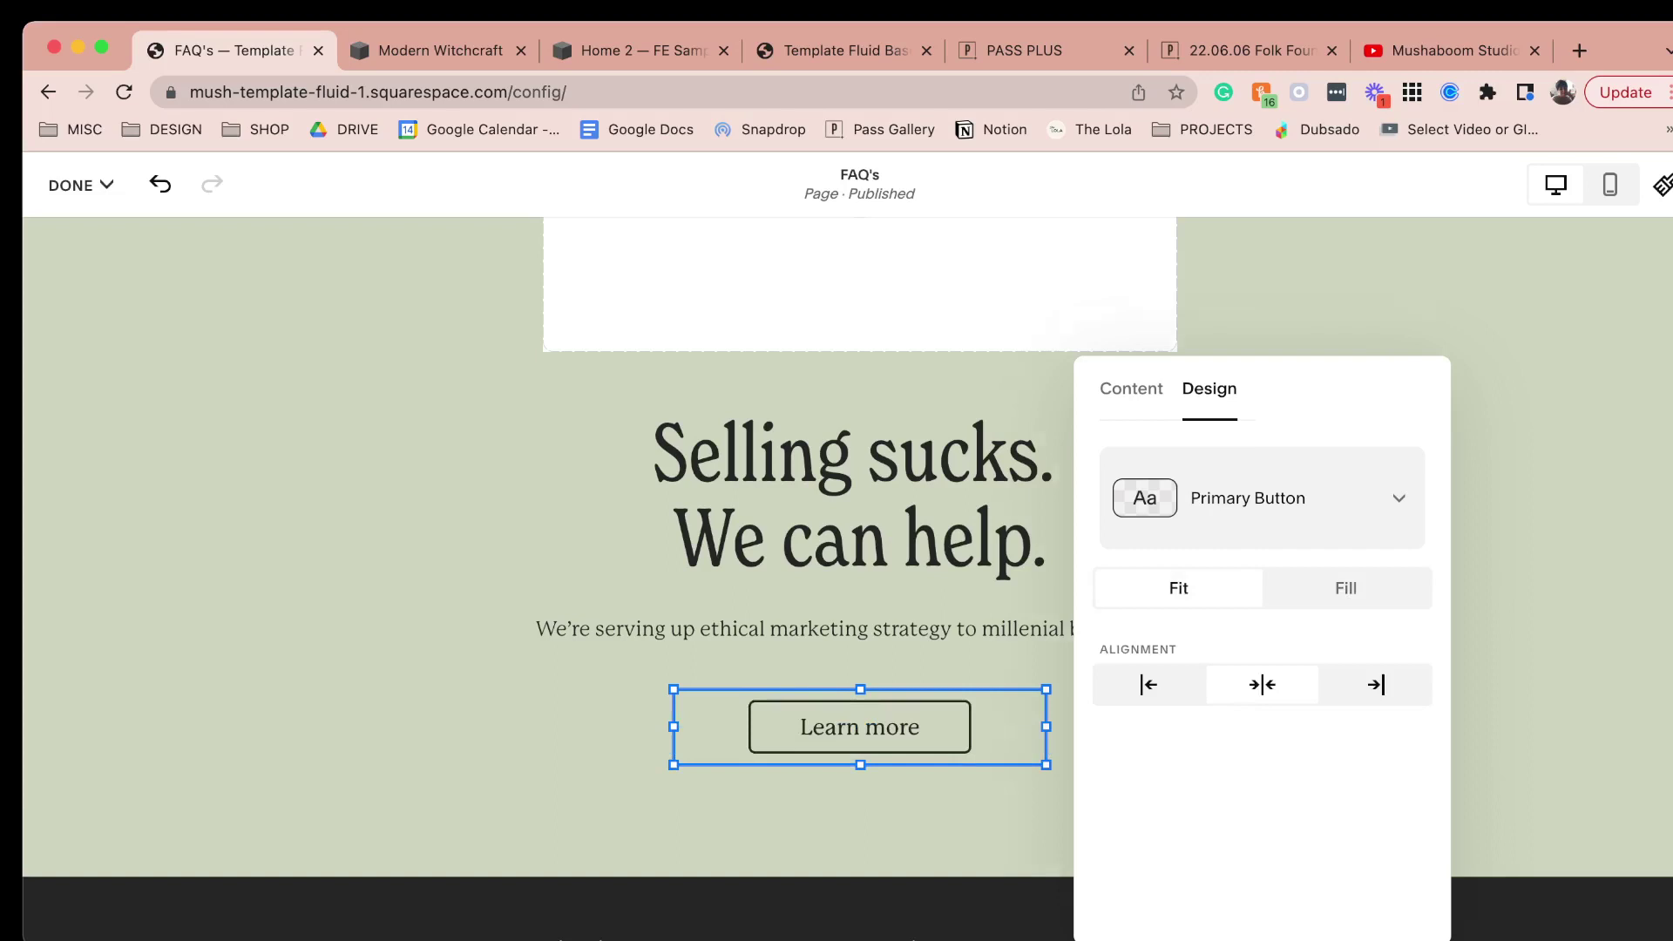
{"action": "left_click", "coordinate": [1543, 628]}
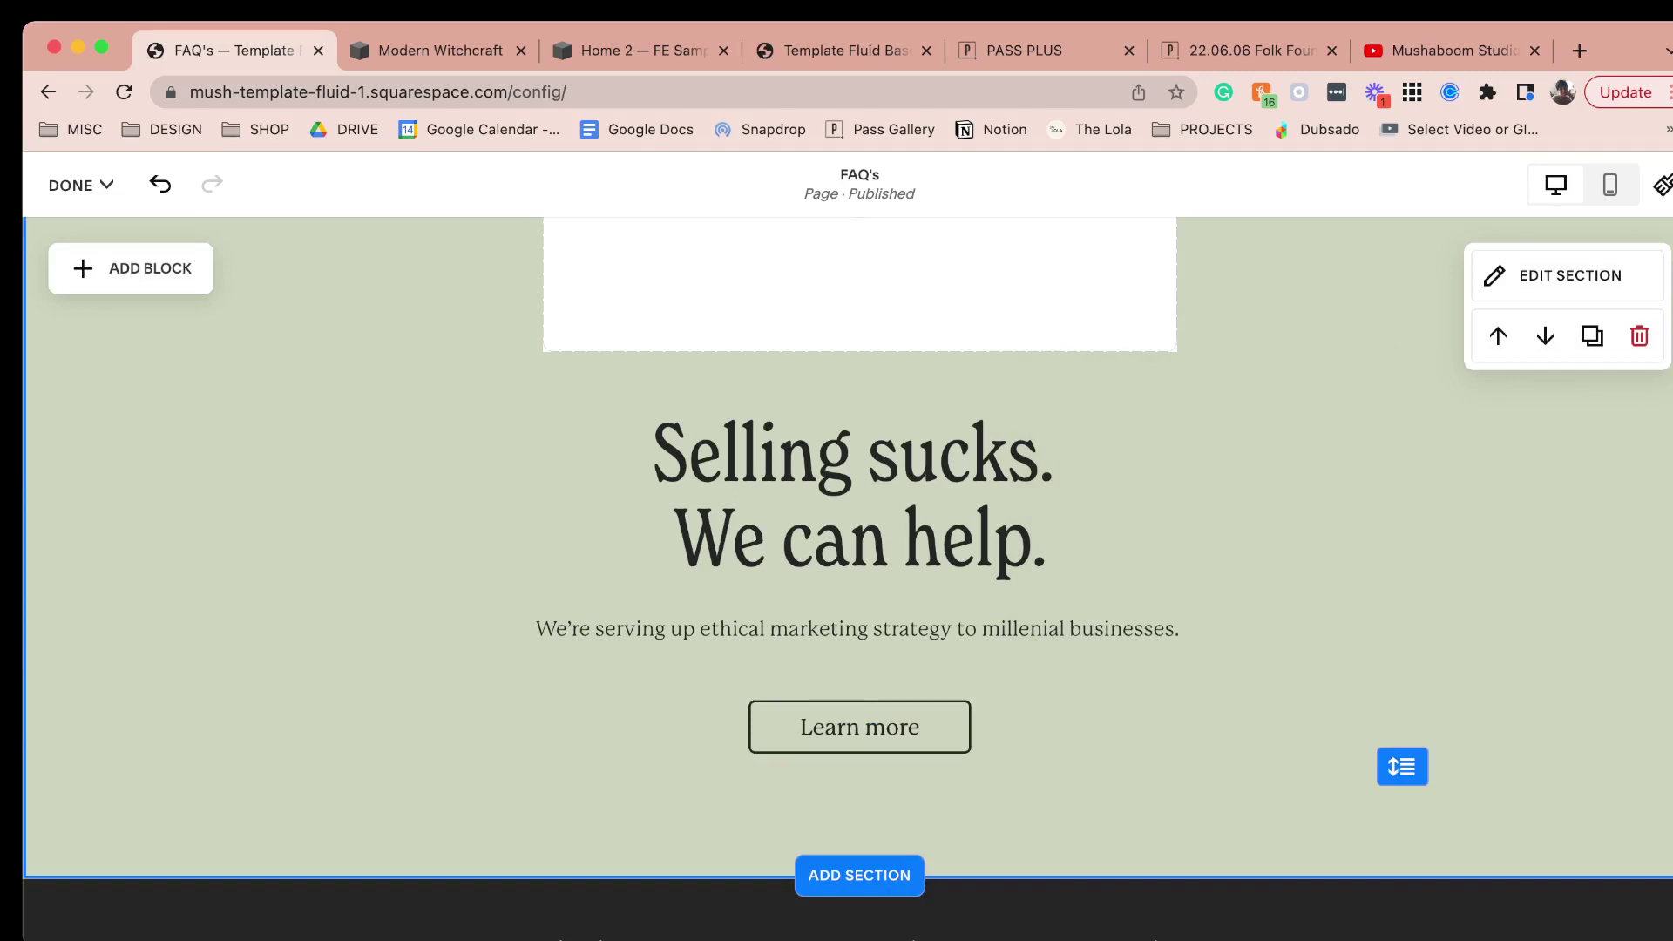
Save the heading and button changes on the FAQ's page and leave the editor.
{"action": "scroll", "coordinate": [847, 578], "scroll_direction": "down", "scroll_amount": 5}
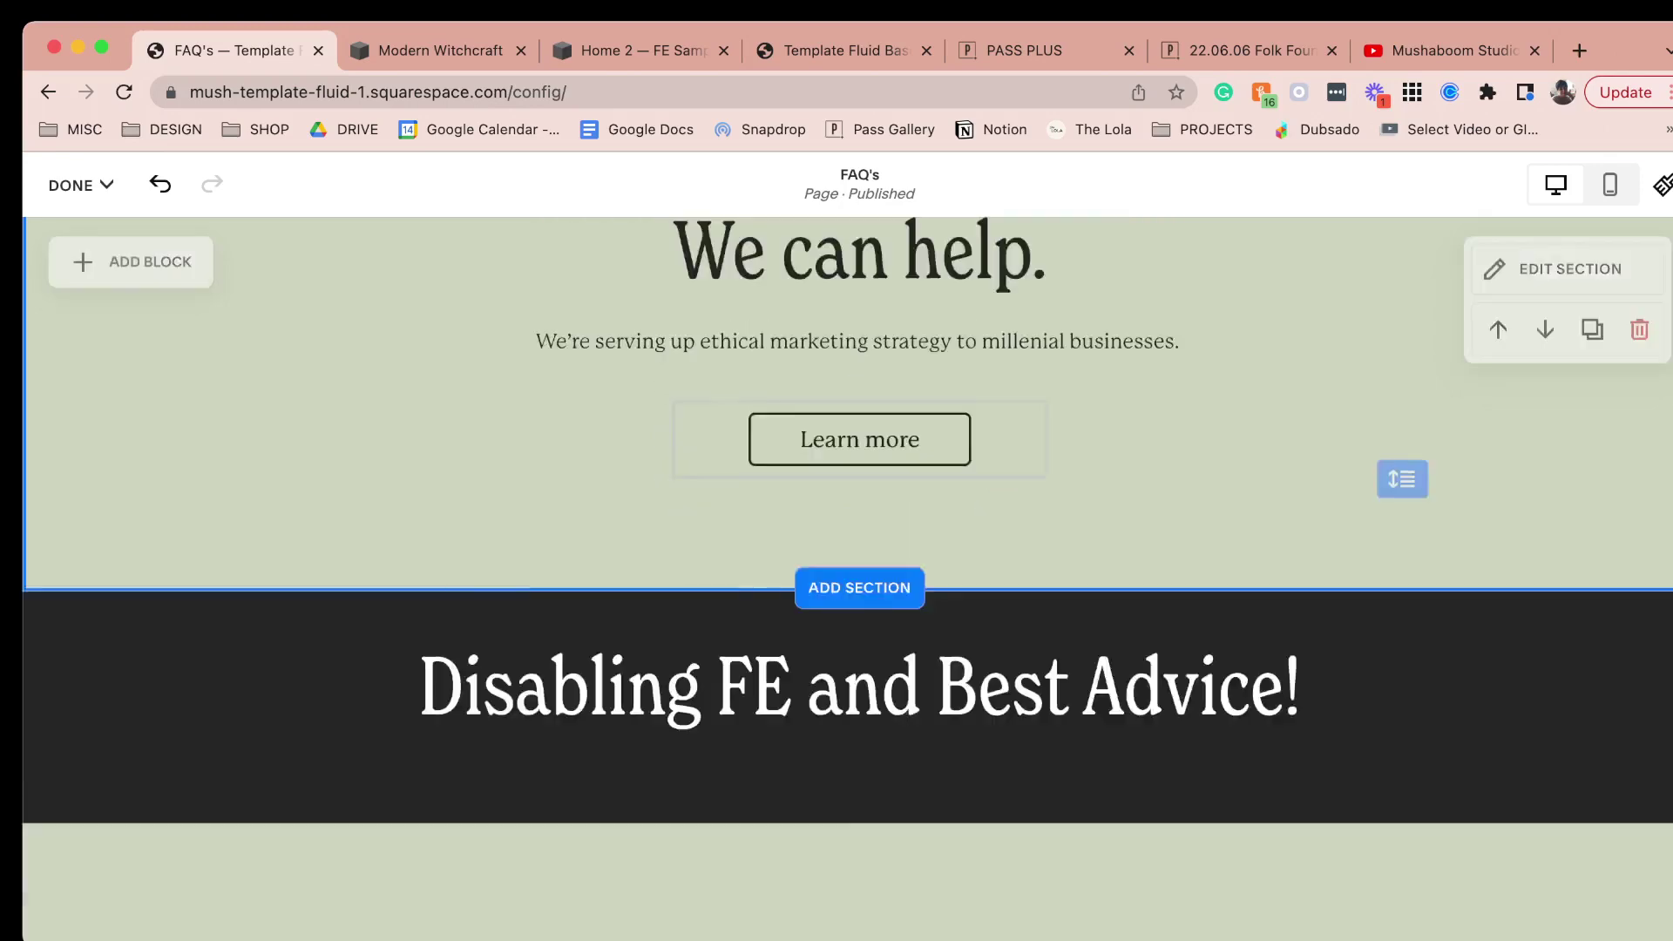
{"action": "scroll", "coordinate": [847, 349], "scroll_direction": "up", "scroll_amount": 2}
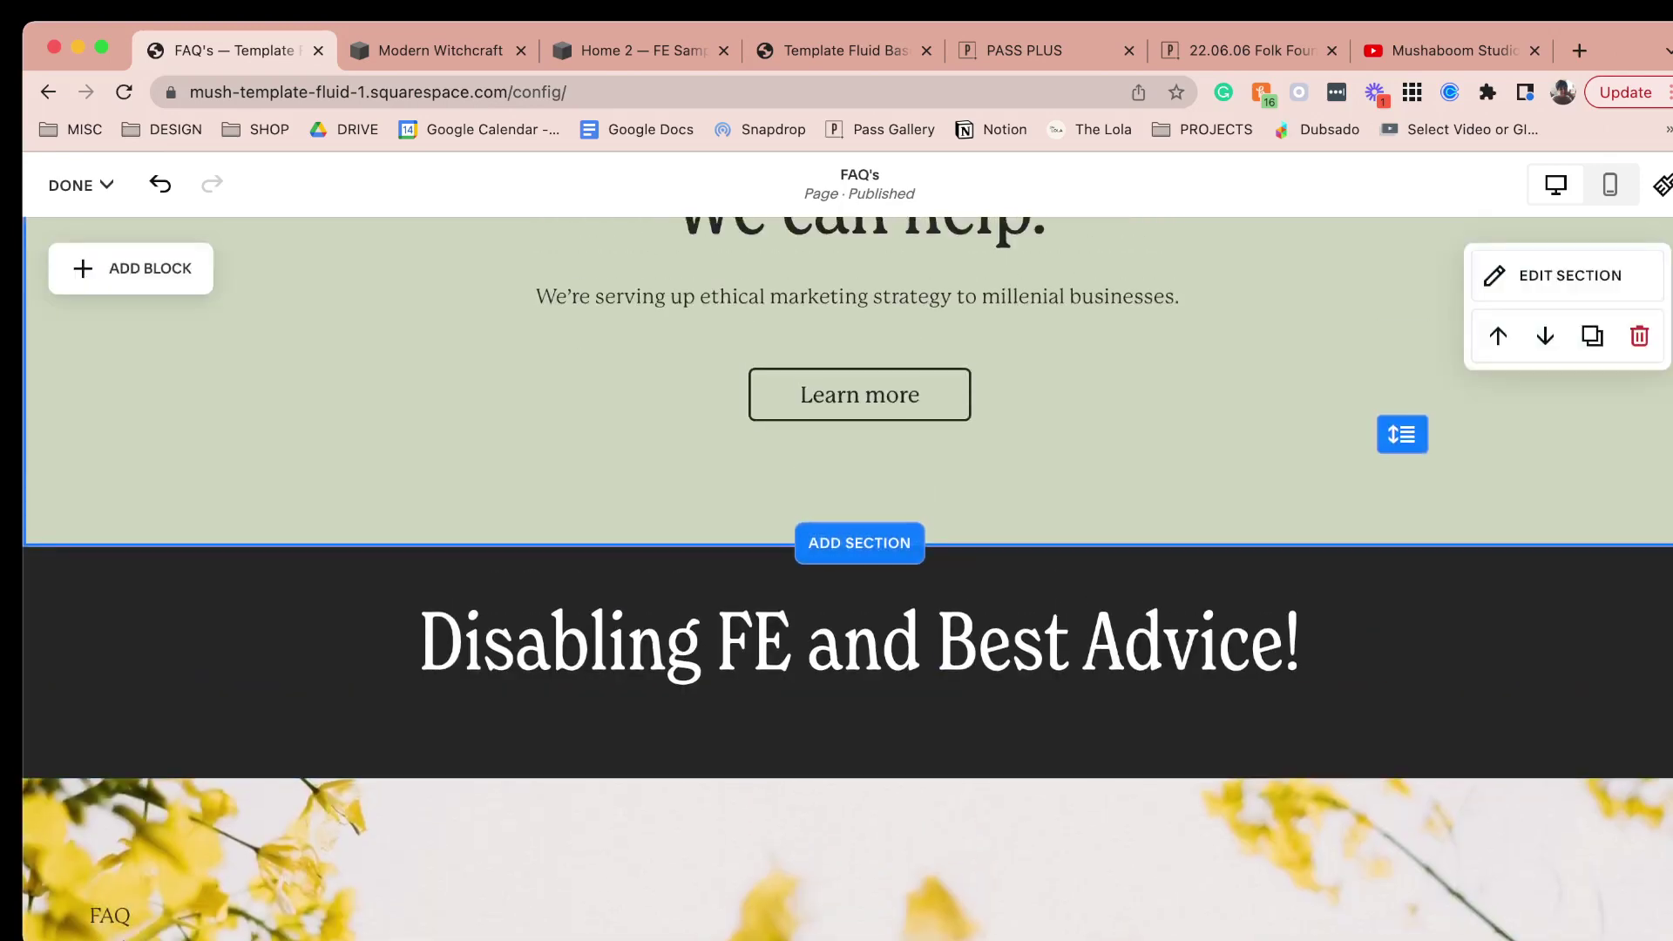
{"action": "scroll", "coordinate": [860, 418], "scroll_direction": "down", "scroll_amount": 2}
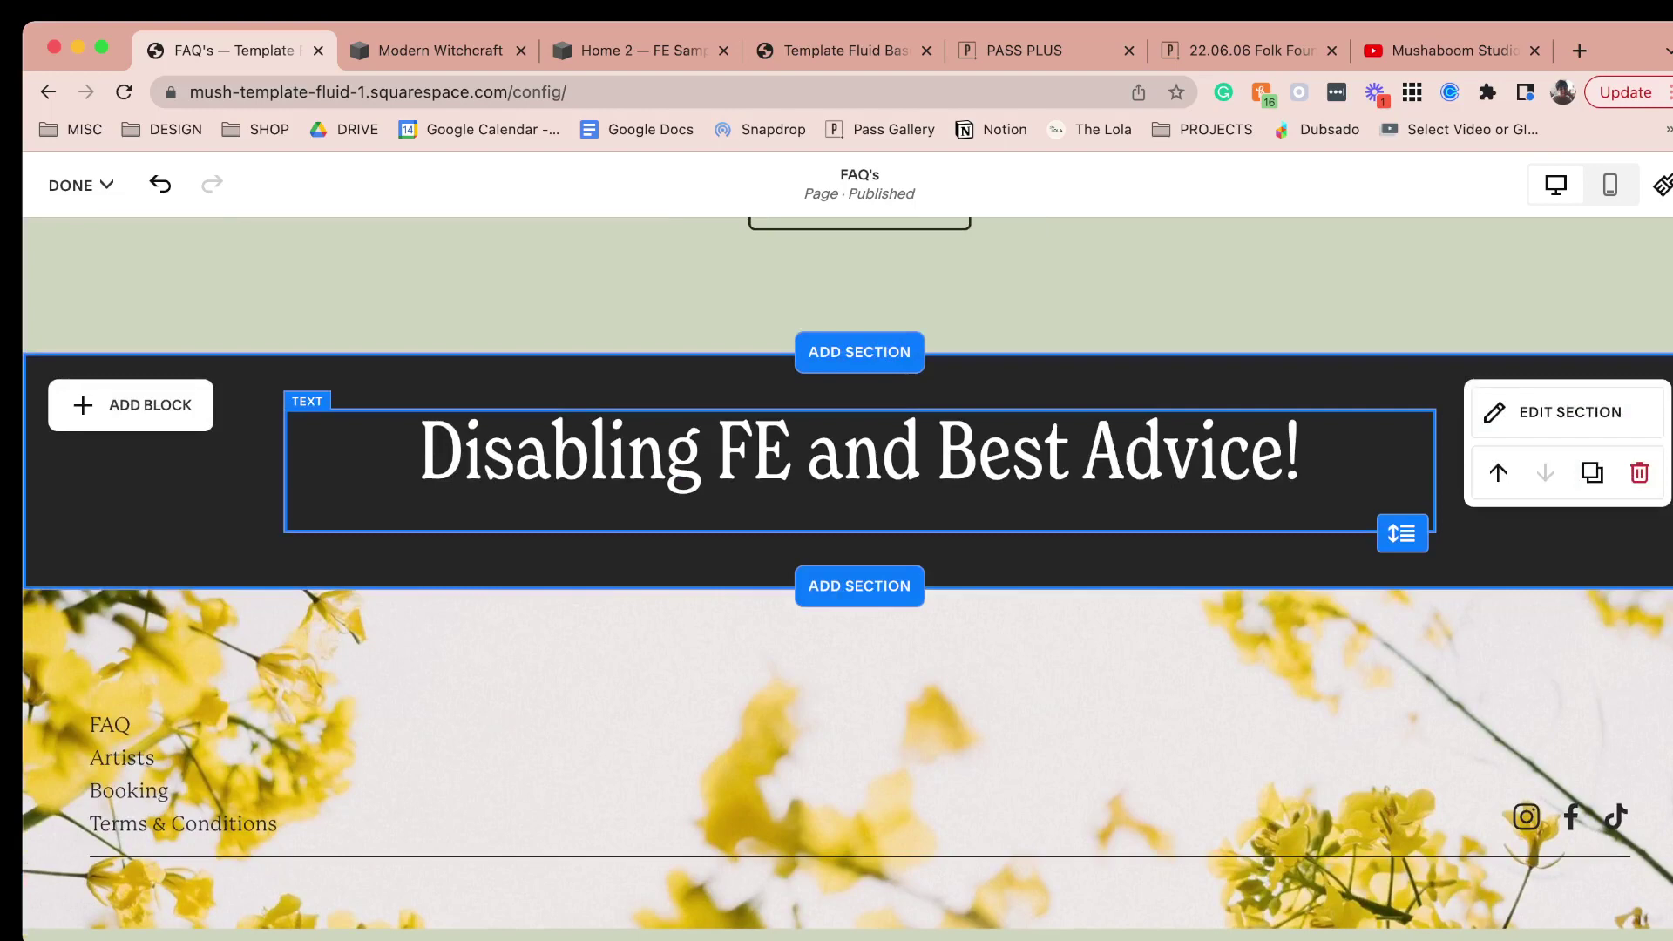
{"action": "left_click", "coordinate": [80, 185]}
{"action": "left_click", "coordinate": [75, 258]}
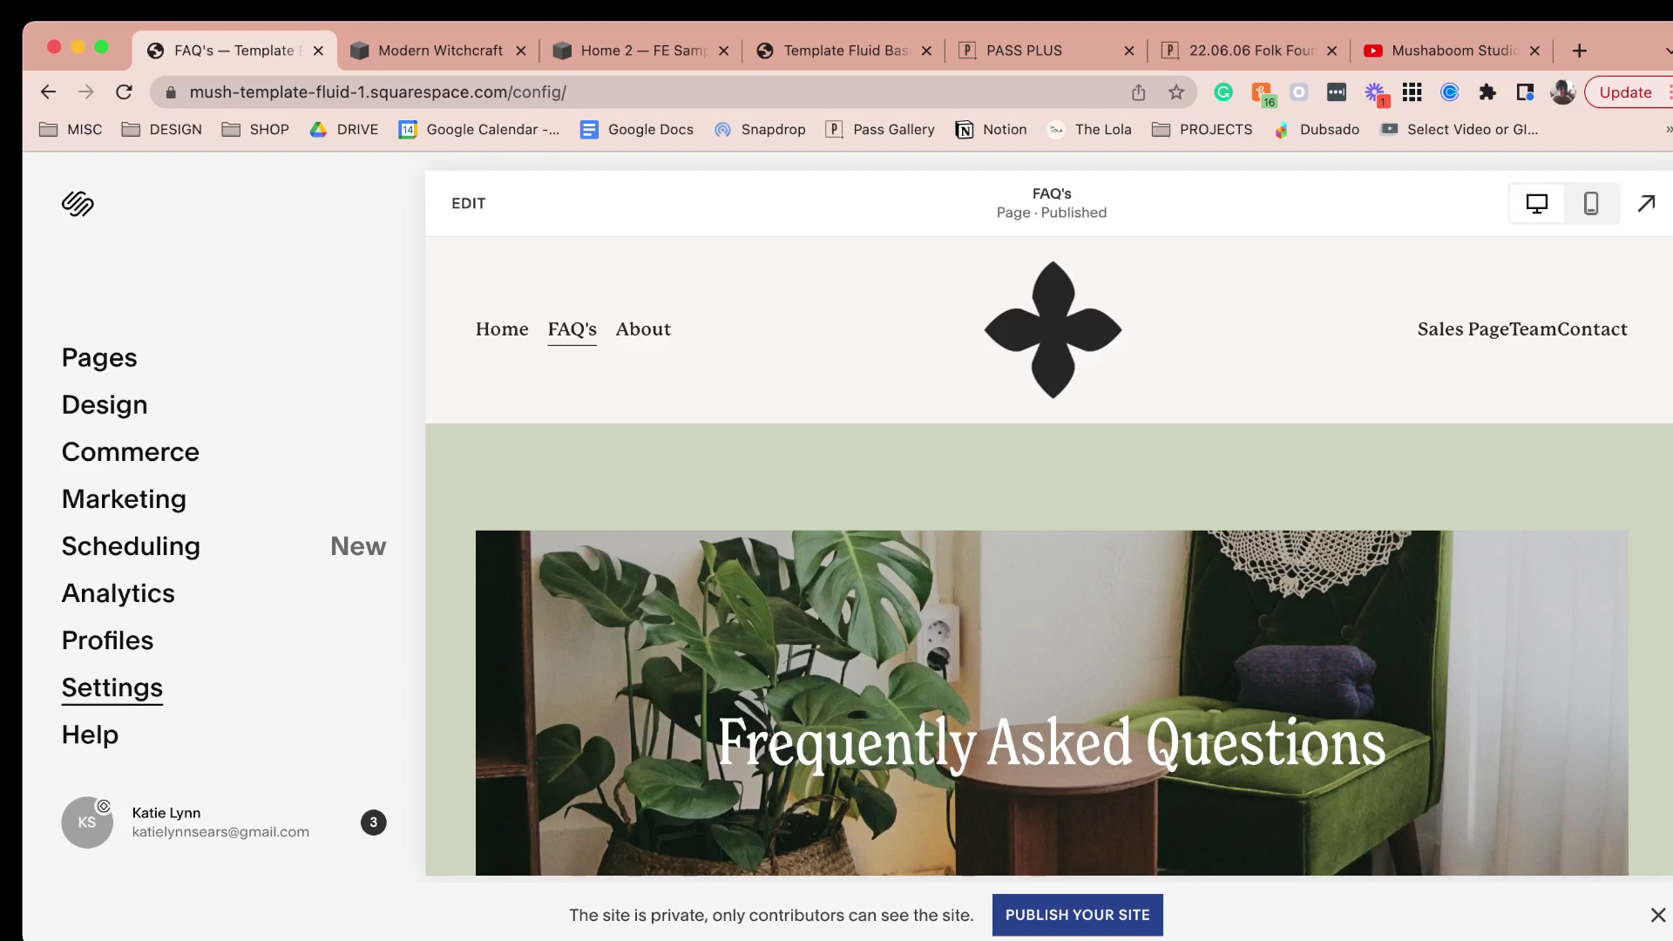
Examine the Fluid Engine and Fluid Engine opt-out options in the site's Circle Labs settings, and return to Settings.
{"action": "left_click", "coordinate": [112, 688]}
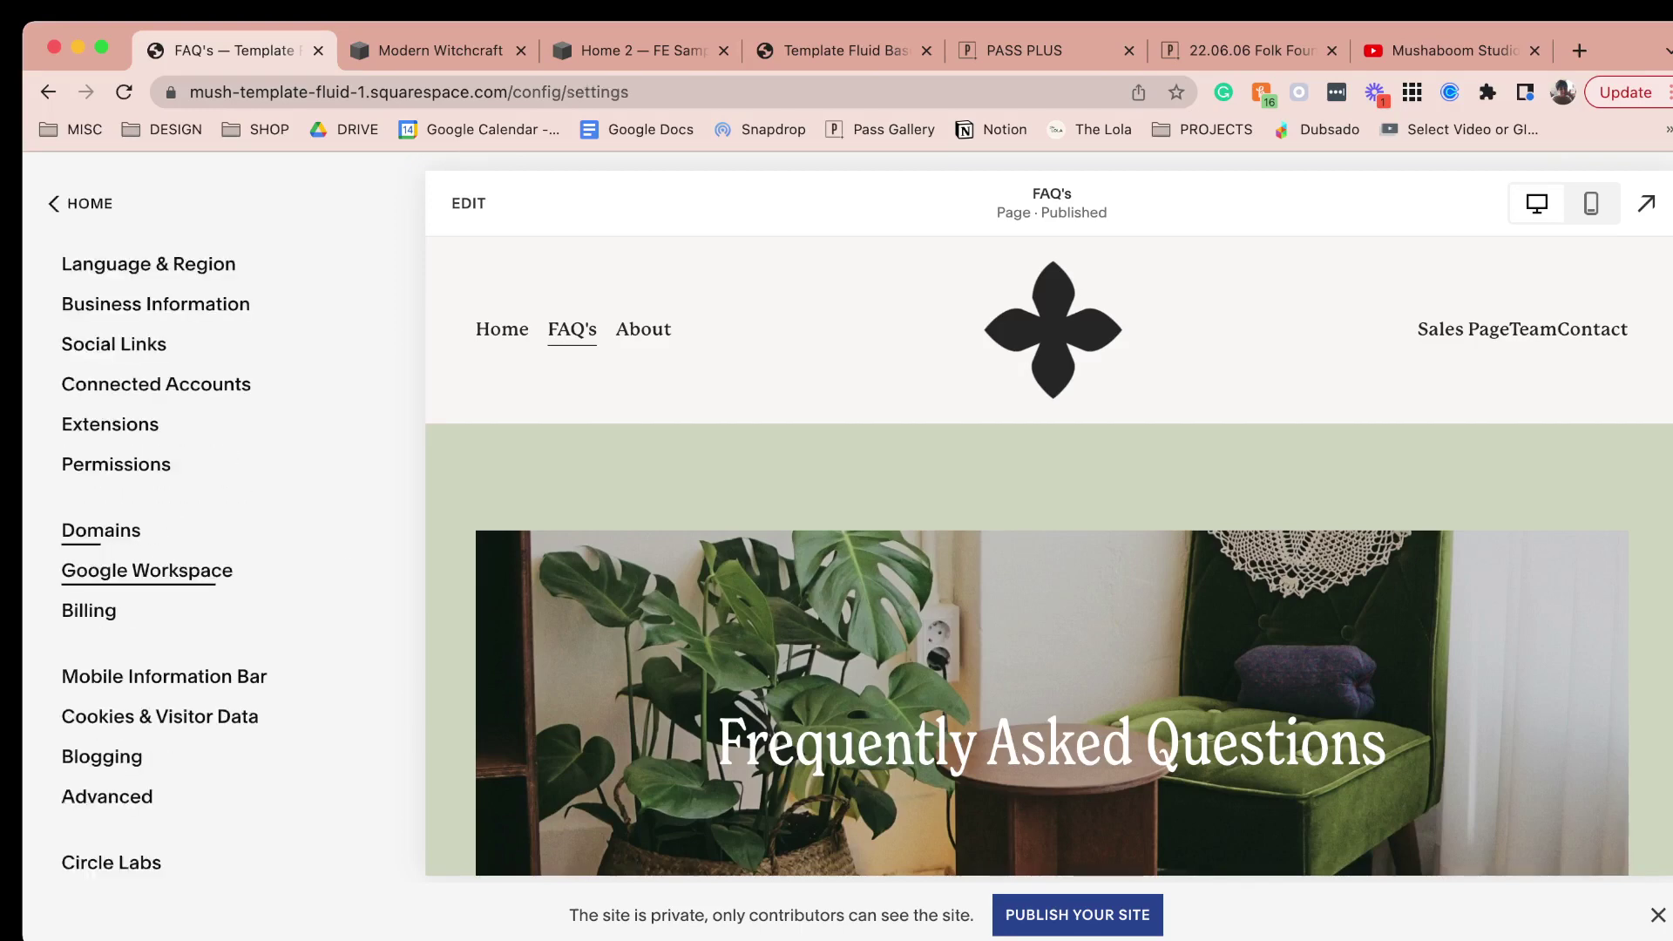
{"action": "left_click", "coordinate": [111, 863]}
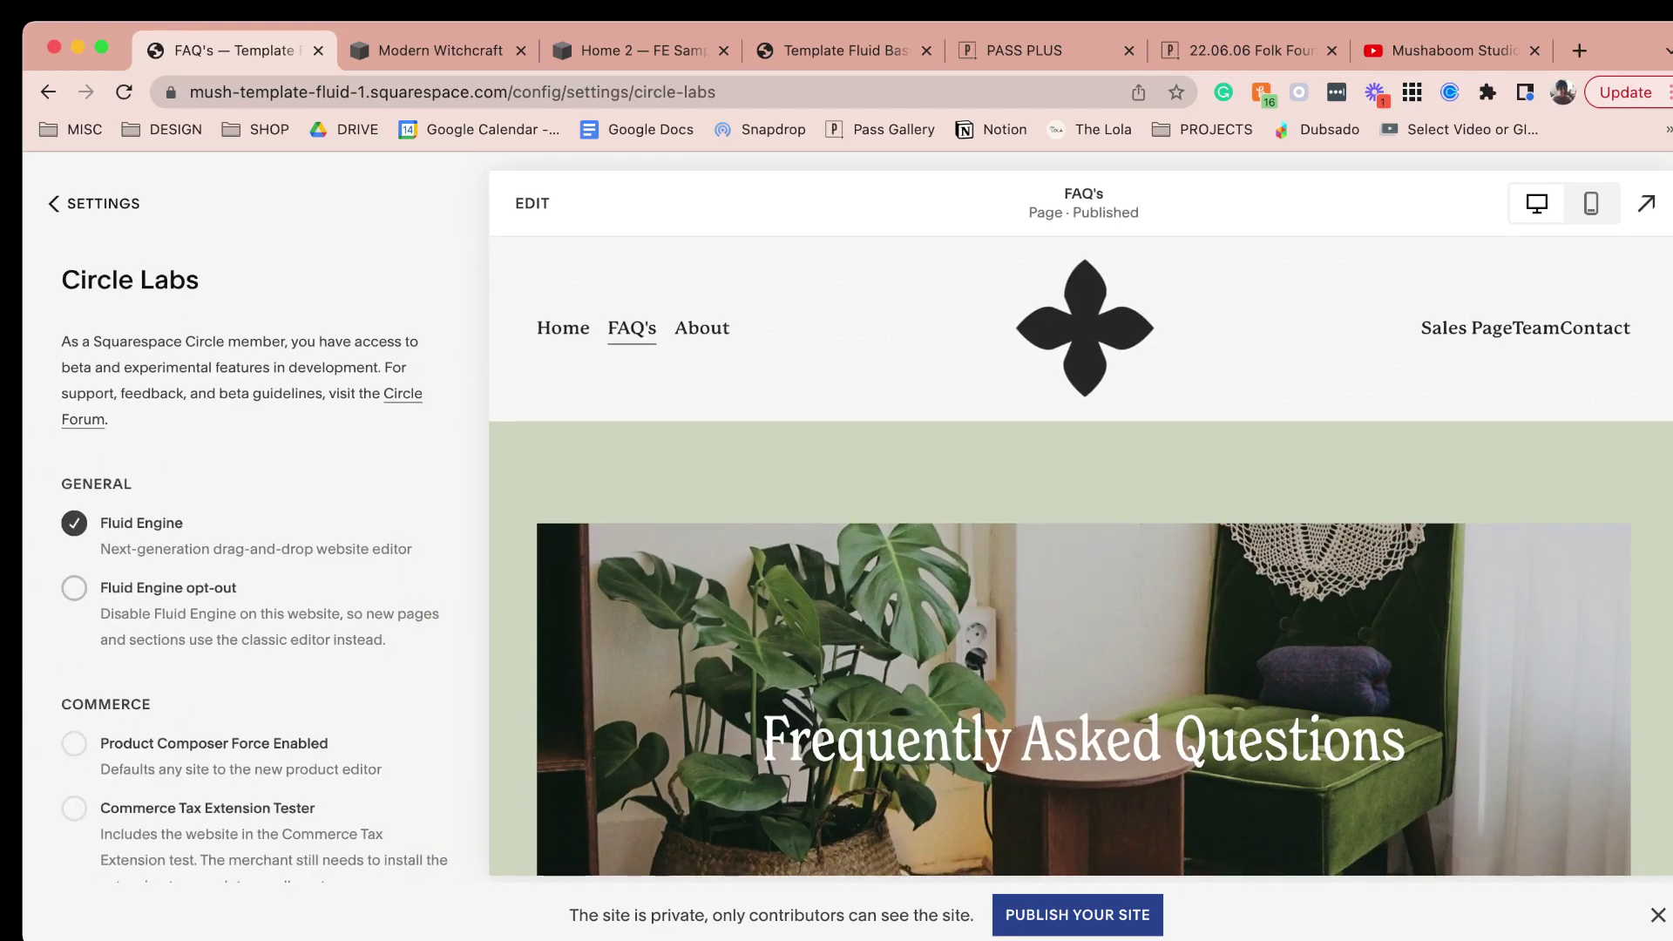
{"action": "left_click", "coordinate": [52, 203]}
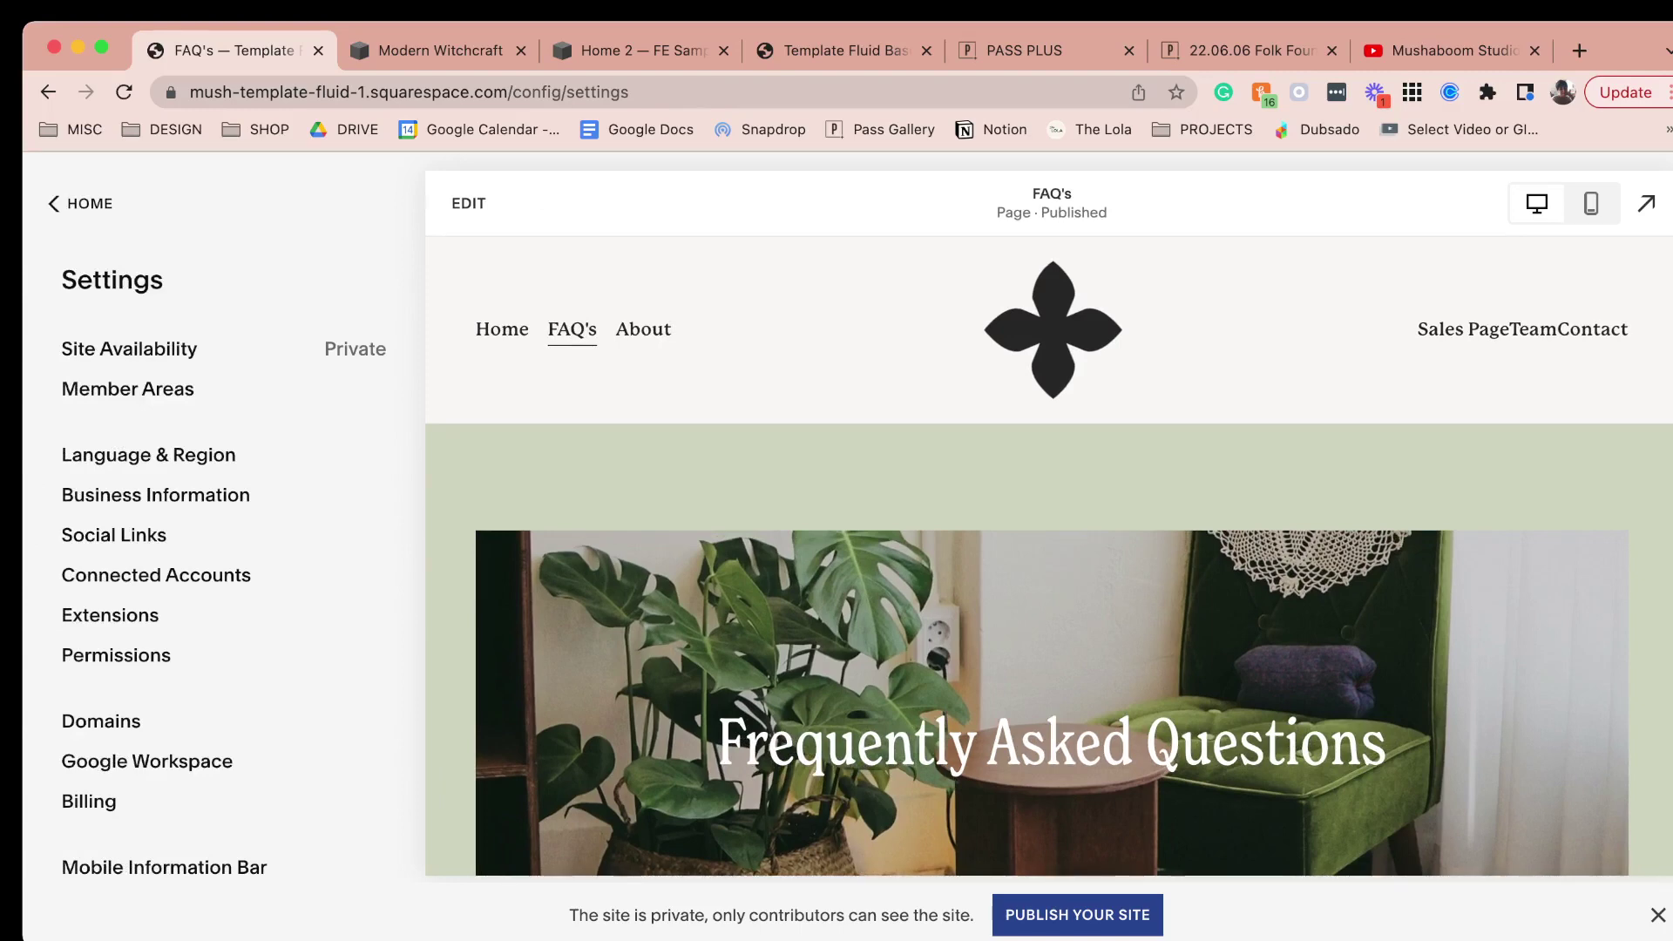
Review the FAQ's page preview down to the "Disabling FE and Best Advice!" section.
{"action": "scroll", "coordinate": [1049, 557], "scroll_direction": "down", "scroll_amount": 10}
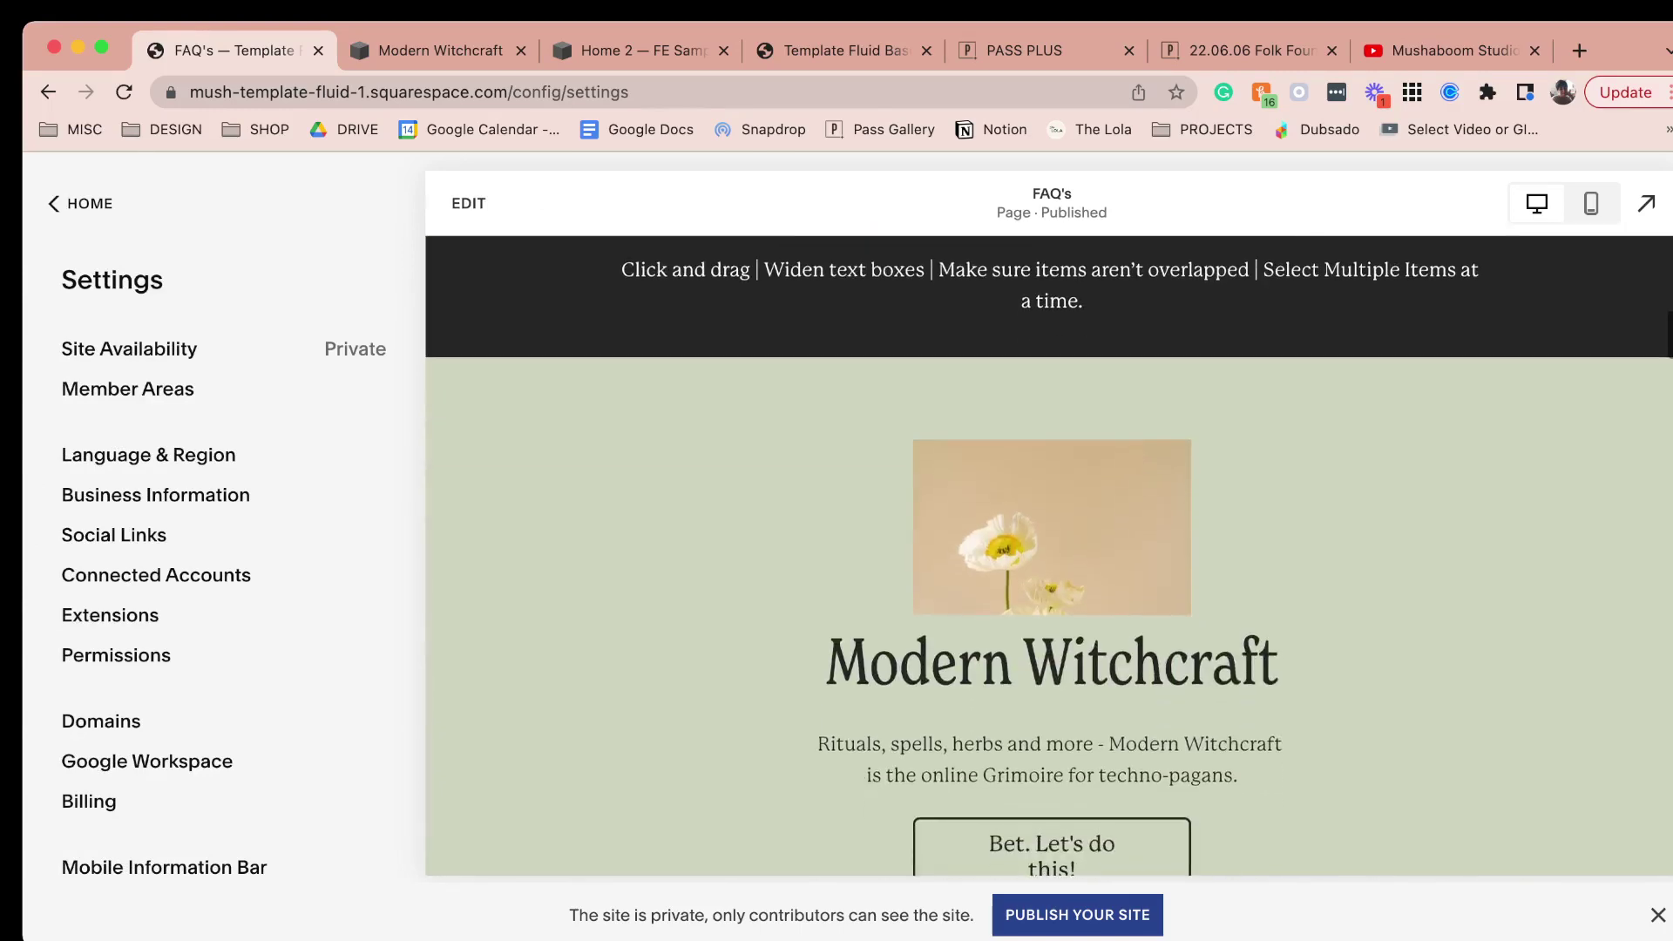
{"action": "scroll", "coordinate": [1049, 557], "scroll_direction": "up", "scroll_amount": 2}
{"action": "scroll", "coordinate": [1049, 556], "scroll_direction": "down", "scroll_amount": 5}
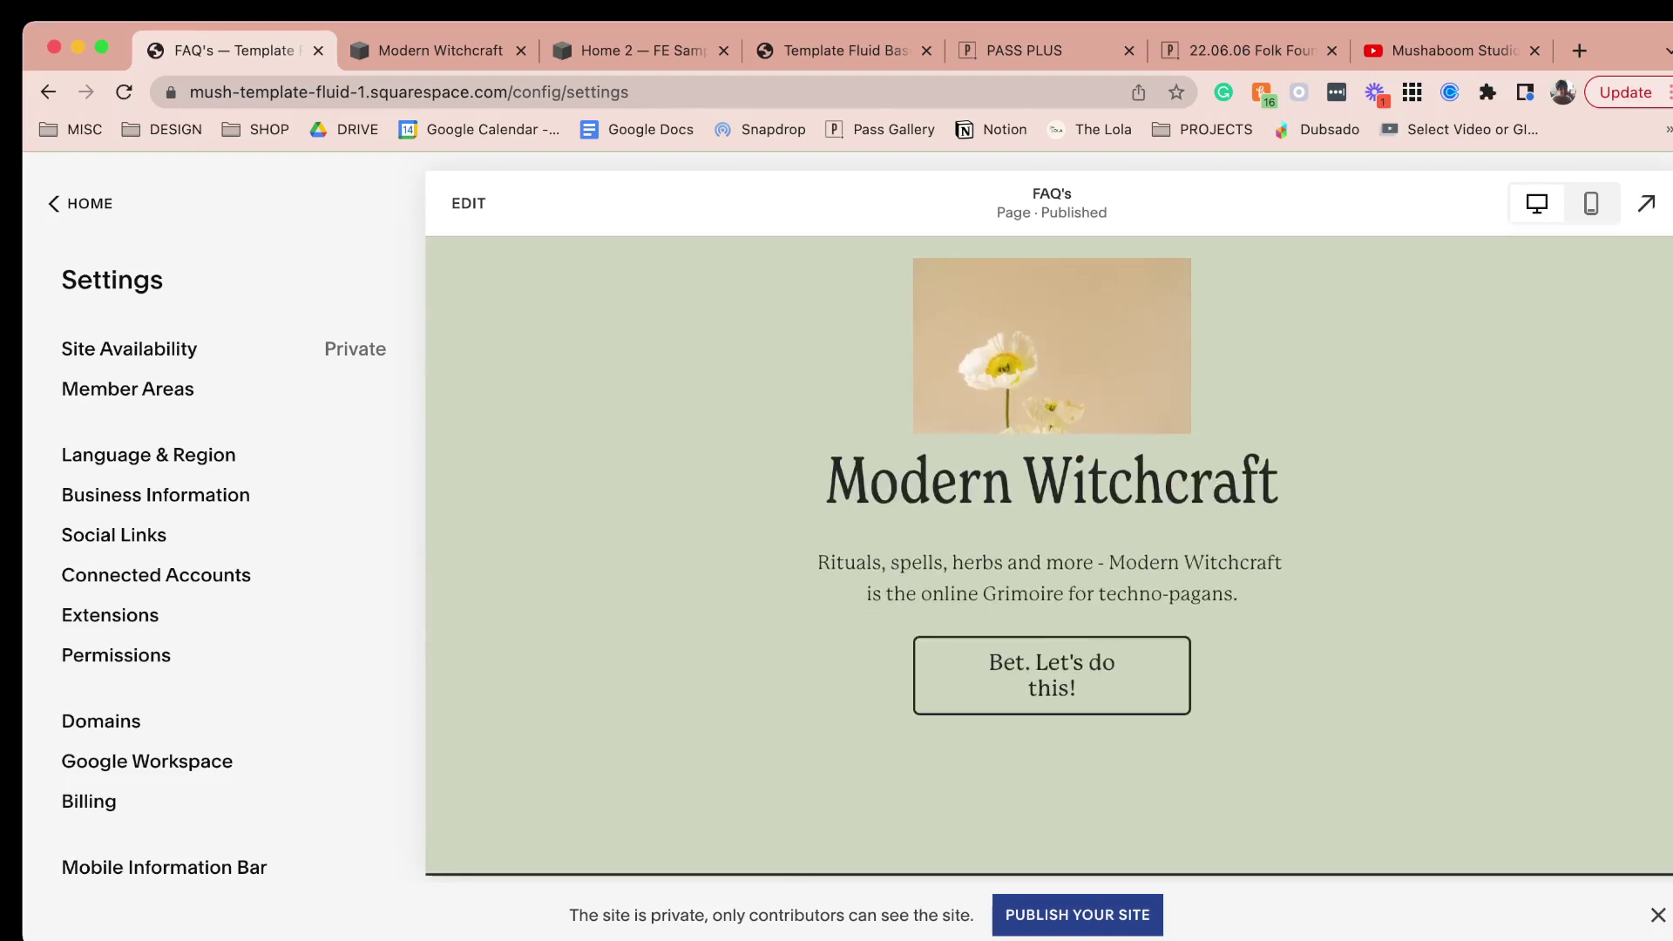
{"action": "scroll", "coordinate": [1048, 557], "scroll_direction": "down", "scroll_amount": 15}
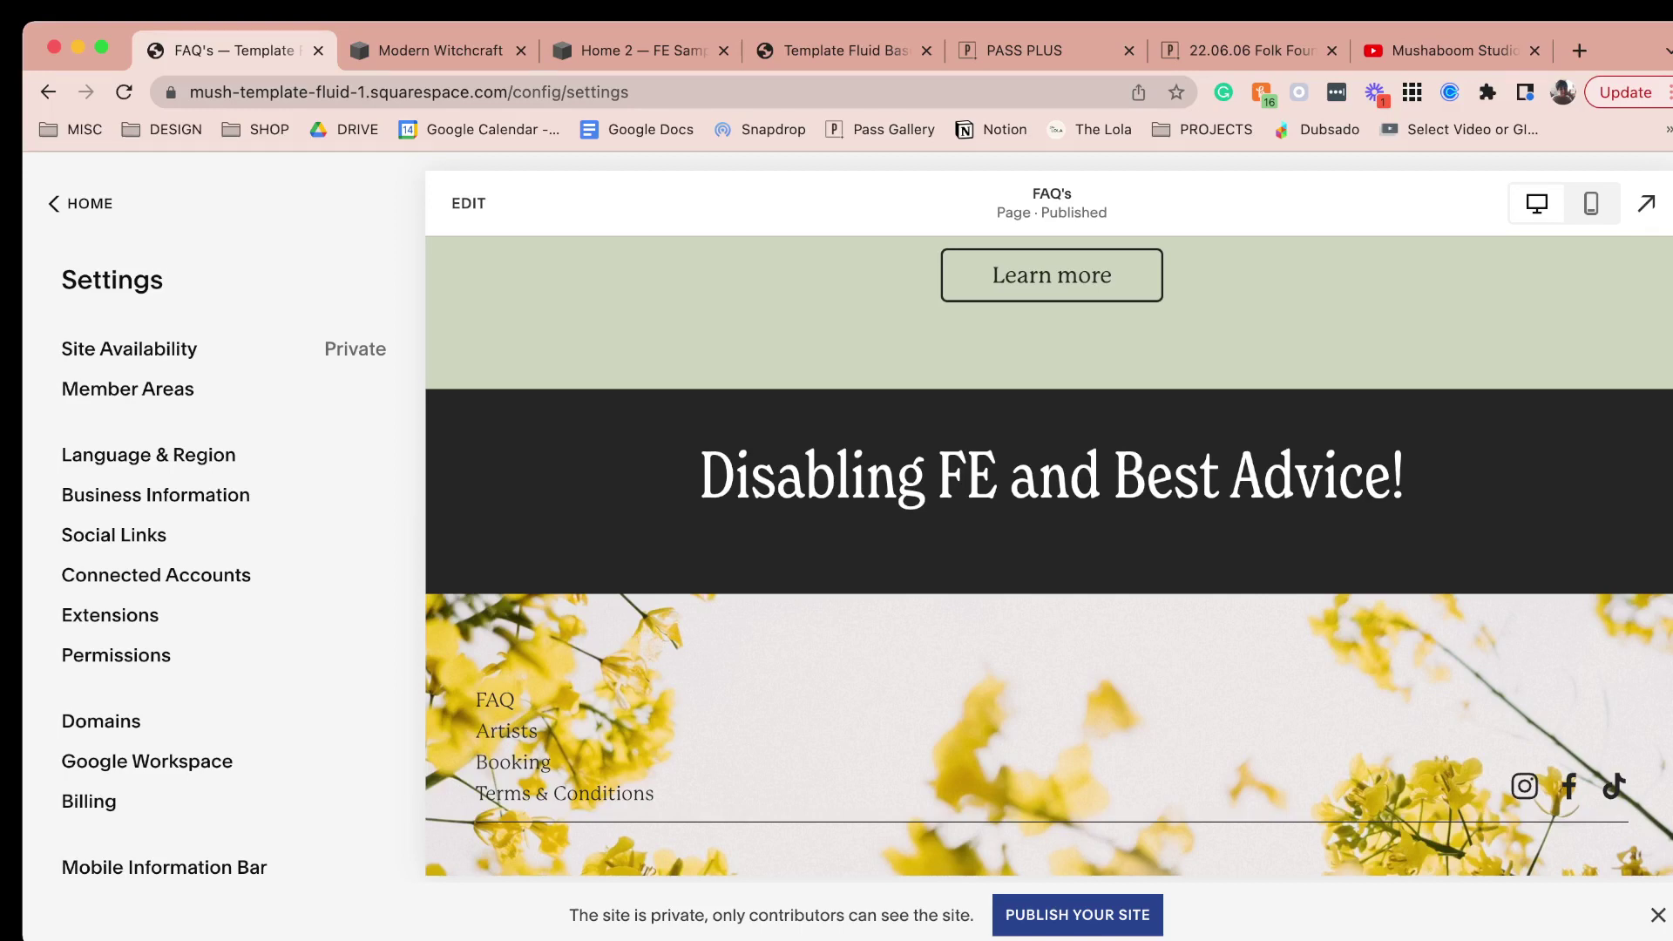
Add a blank page to the site's Not Linked pages and keep its default title.
{"action": "left_click", "coordinate": [52, 204]}
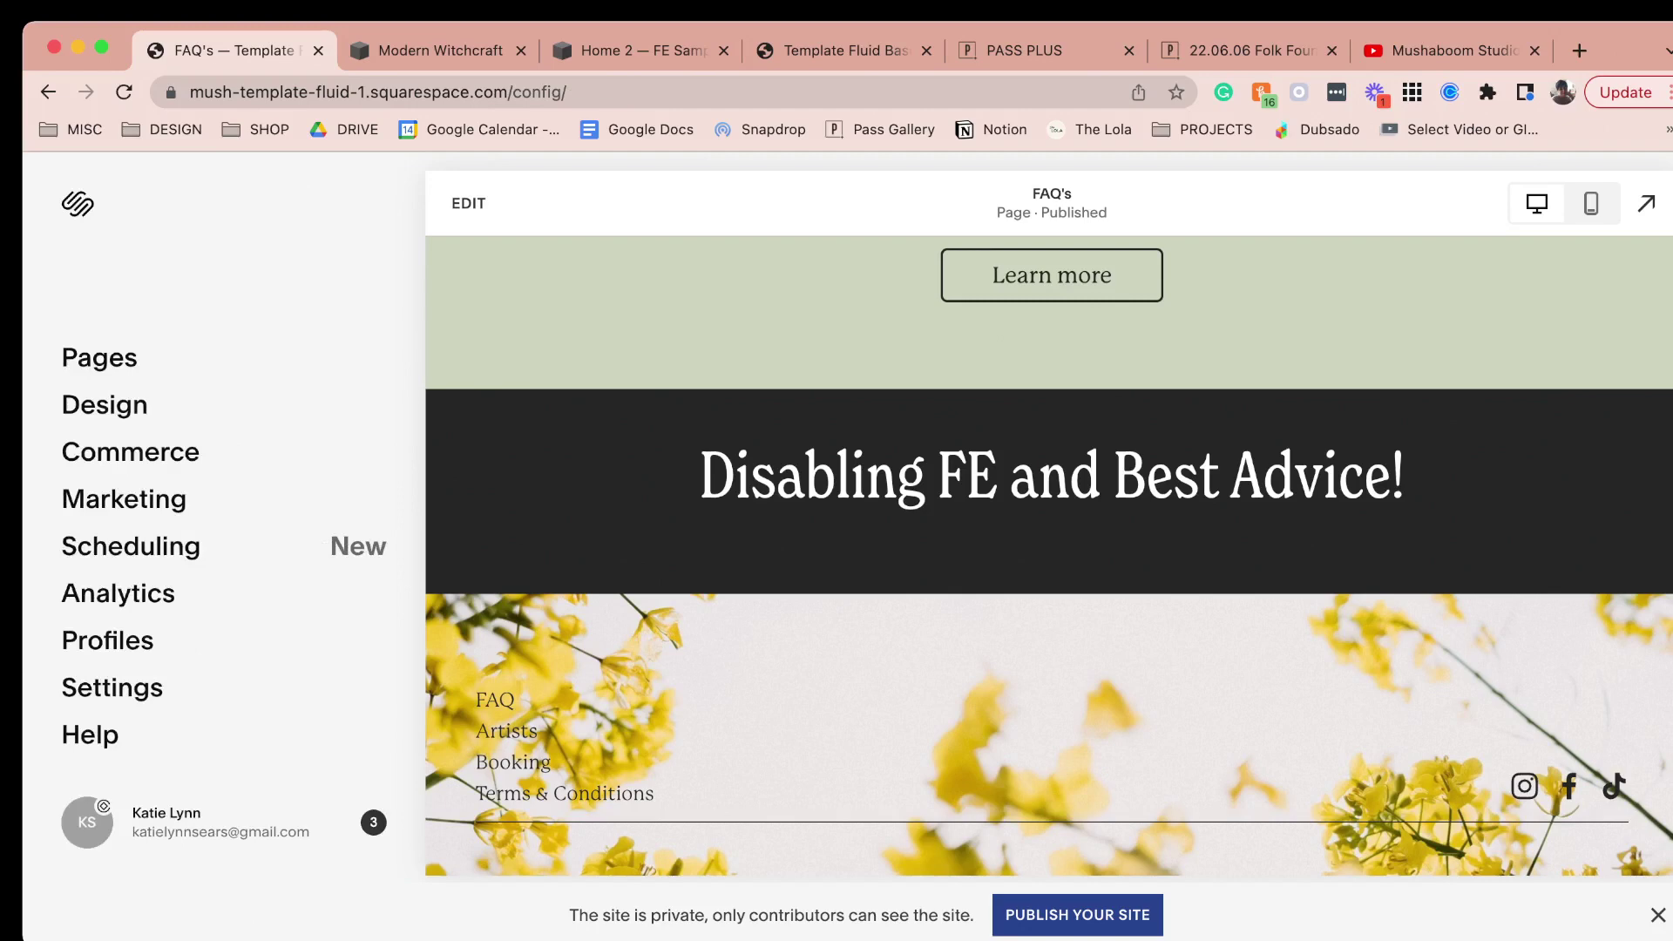
{"action": "left_click", "coordinate": [100, 359]}
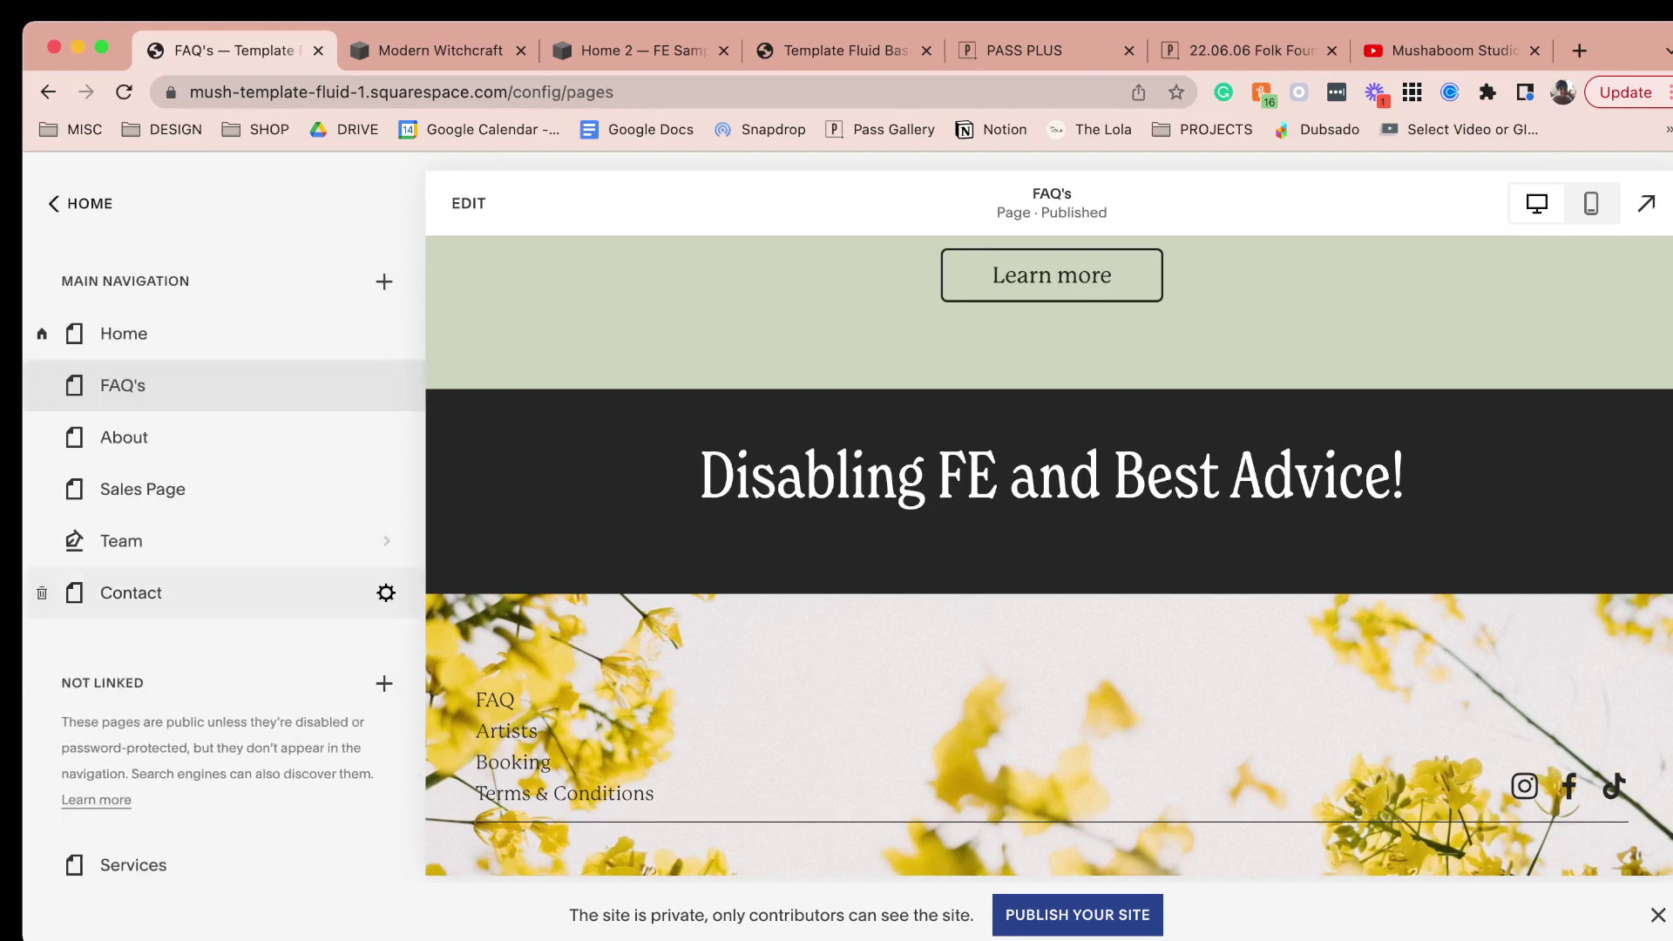
{"action": "left_click", "coordinate": [384, 282]}
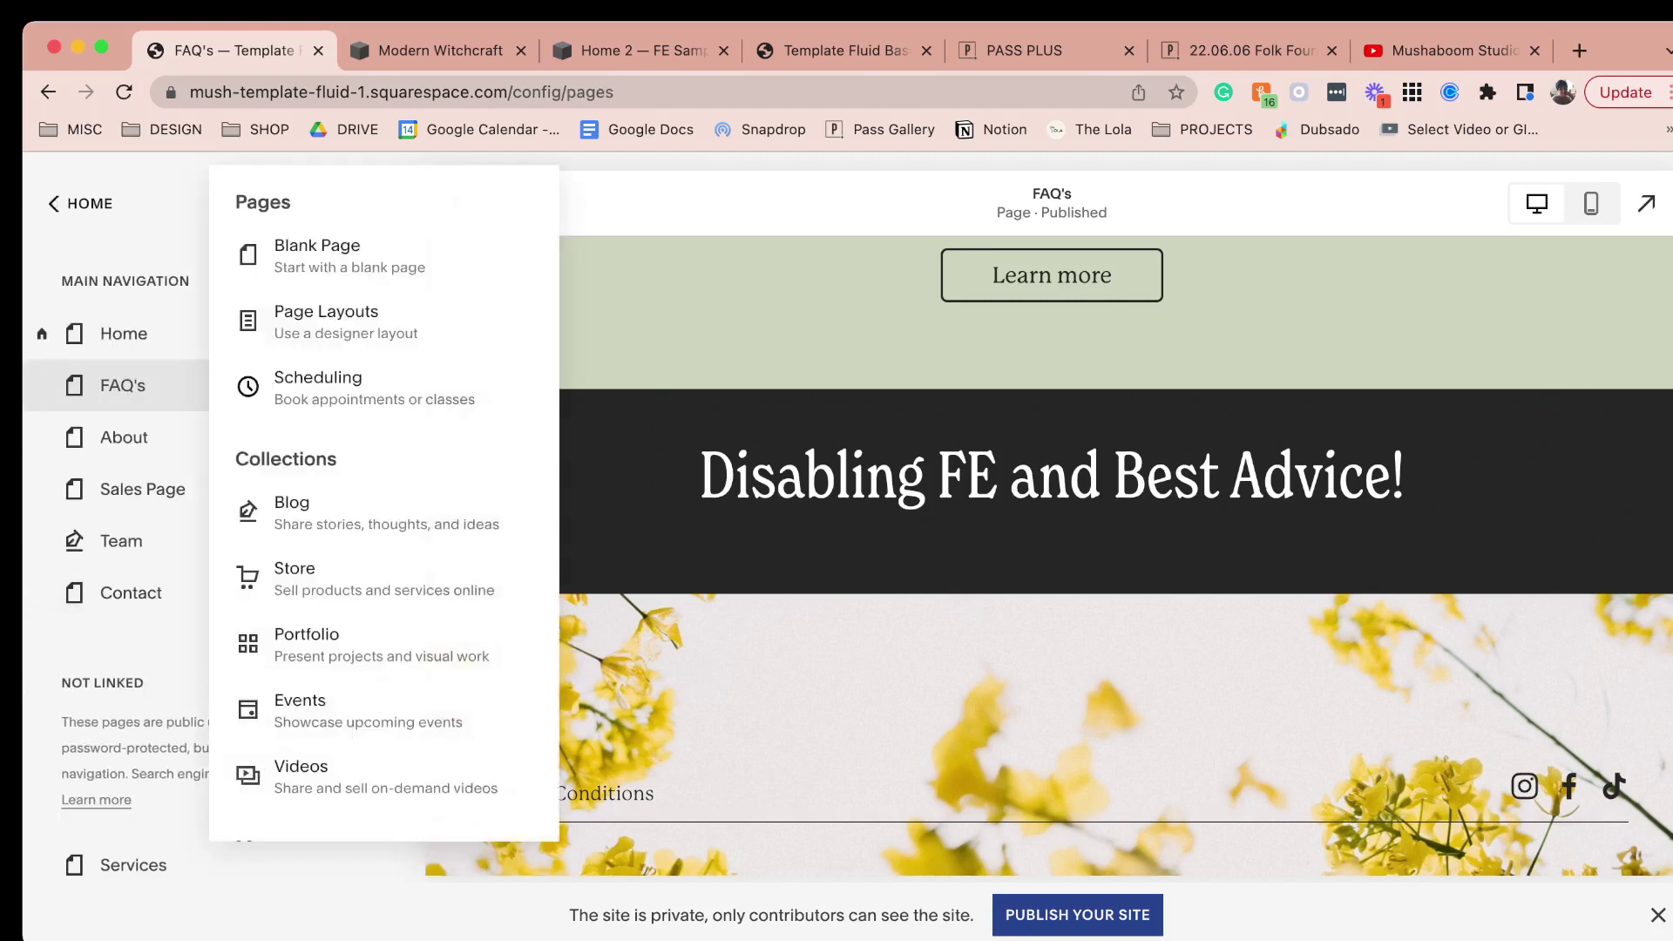
{"action": "left_click", "coordinate": [317, 254]}
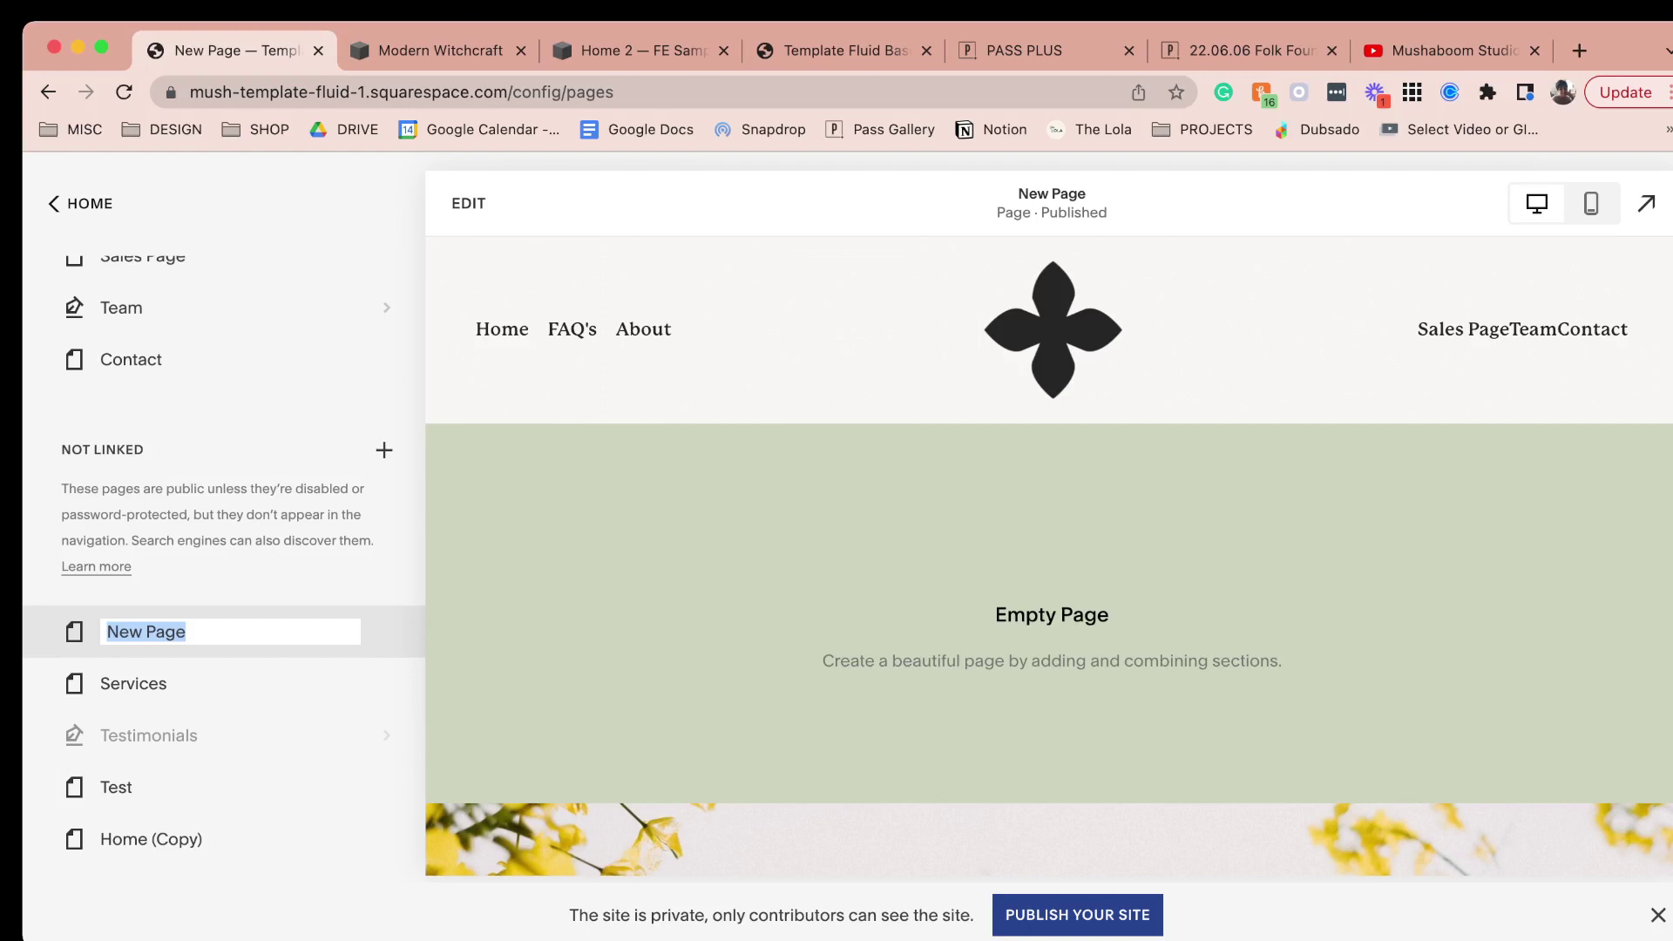
{"action": "key", "text": "Return"}
Disable the new blank page in its general page settings and close the settings.
{"action": "left_click", "coordinate": [384, 631]}
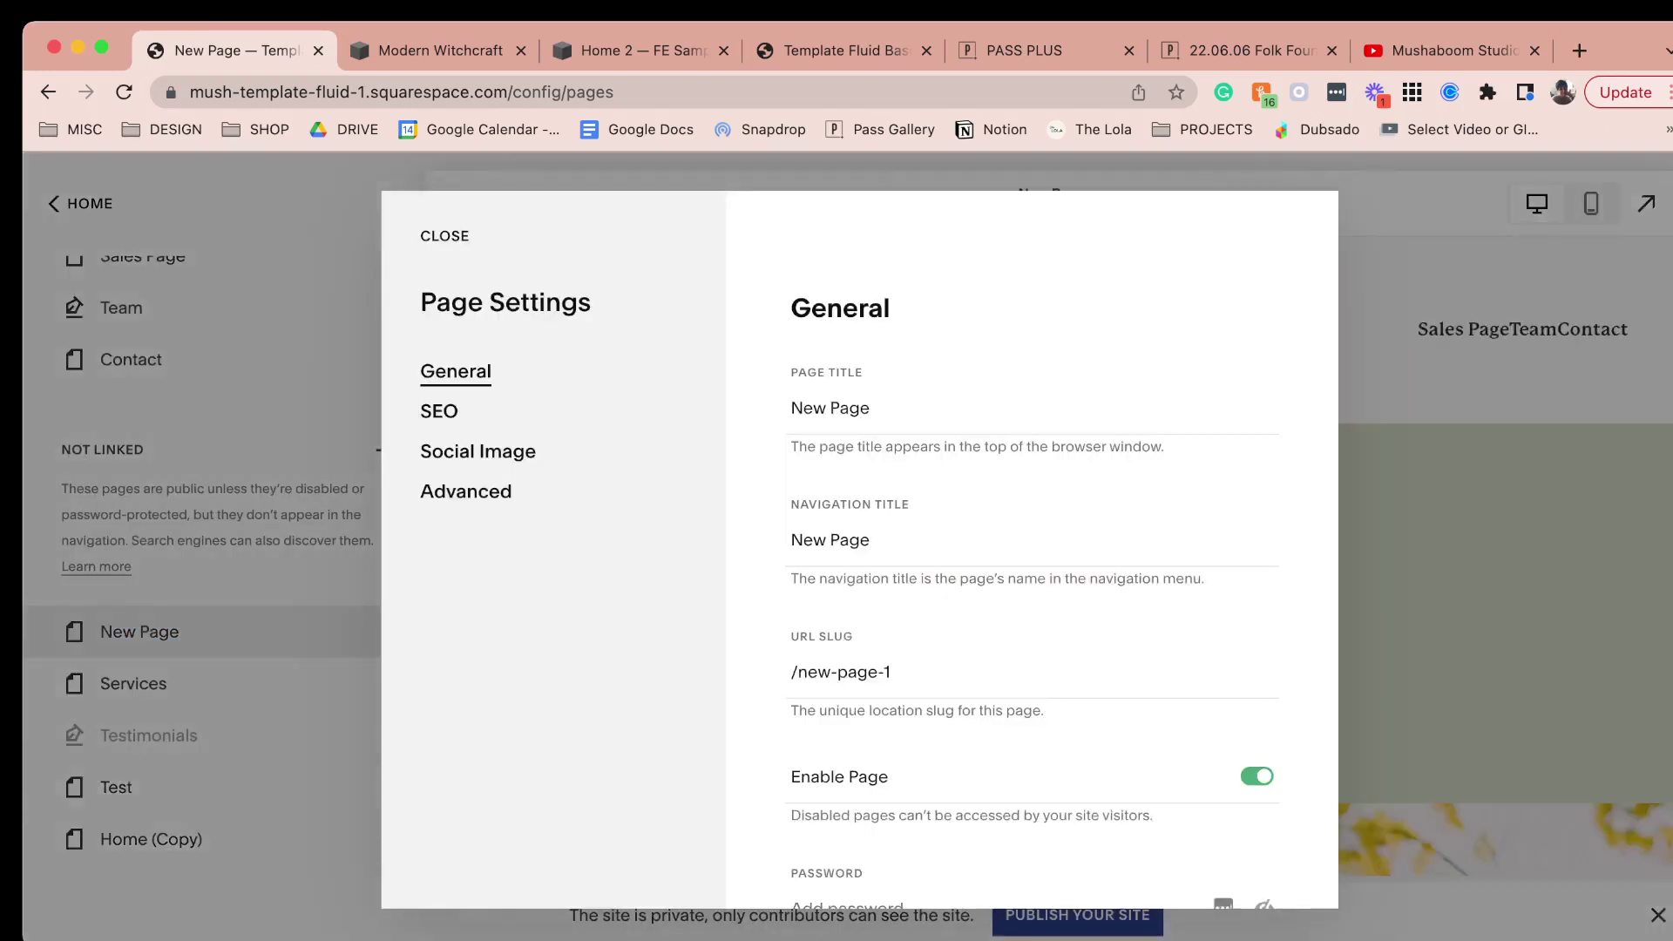
{"action": "scroll", "coordinate": [1032, 549], "scroll_direction": "down", "scroll_amount": 5}
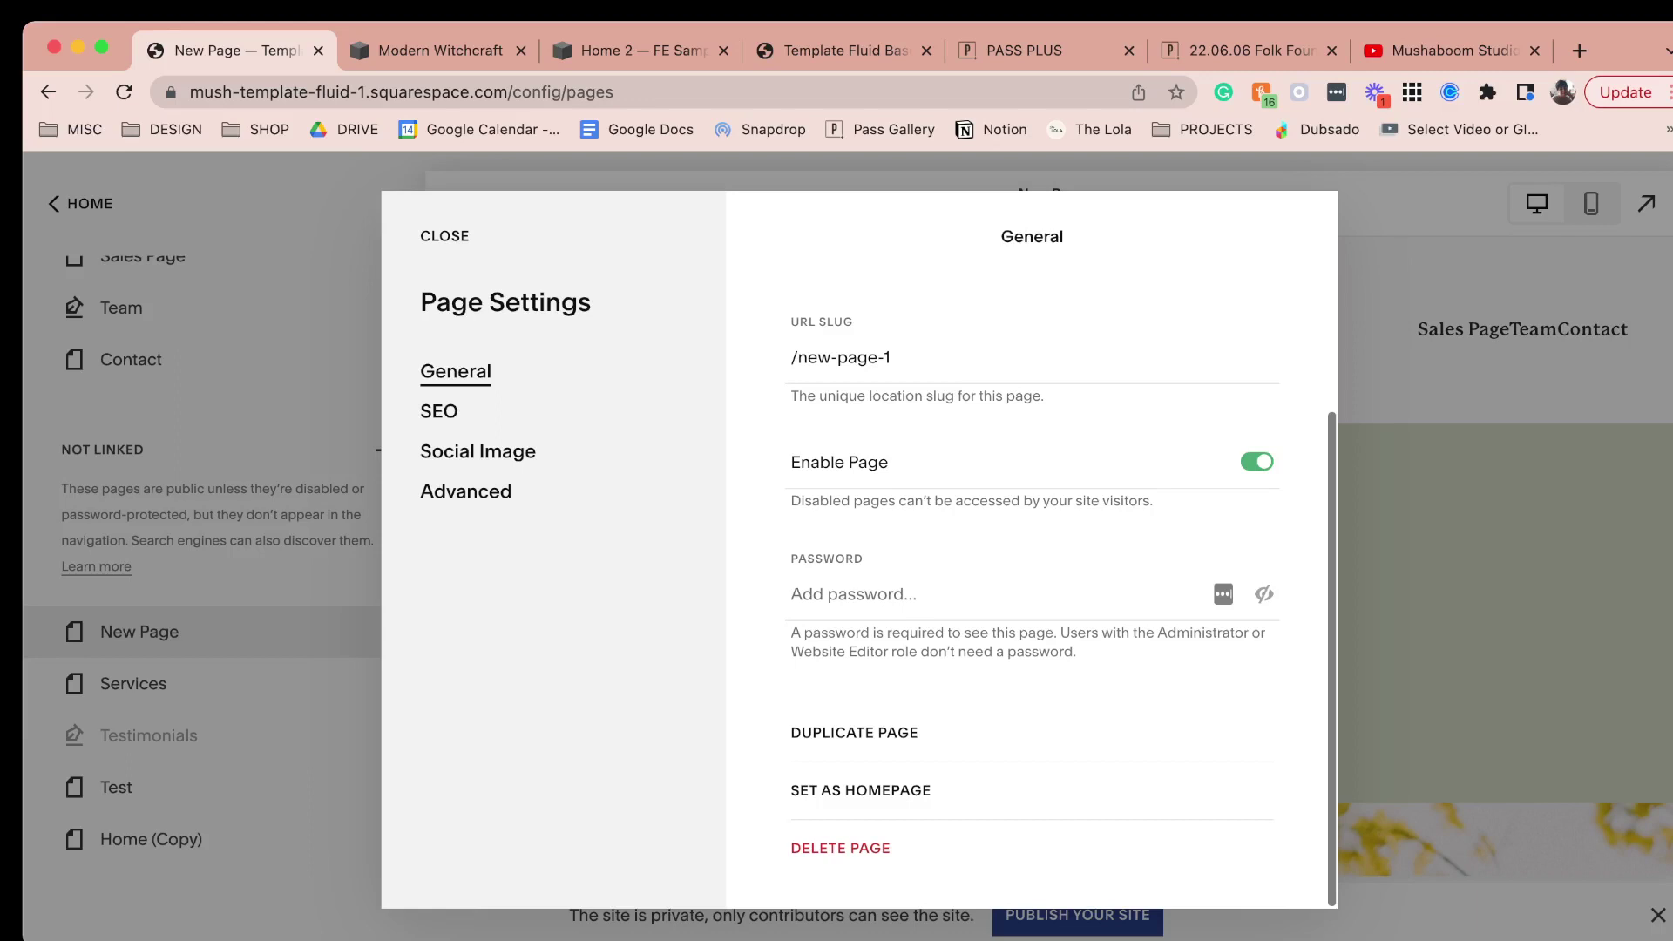
{"action": "left_click", "coordinate": [1257, 461]}
{"action": "left_click", "coordinate": [436, 235]}
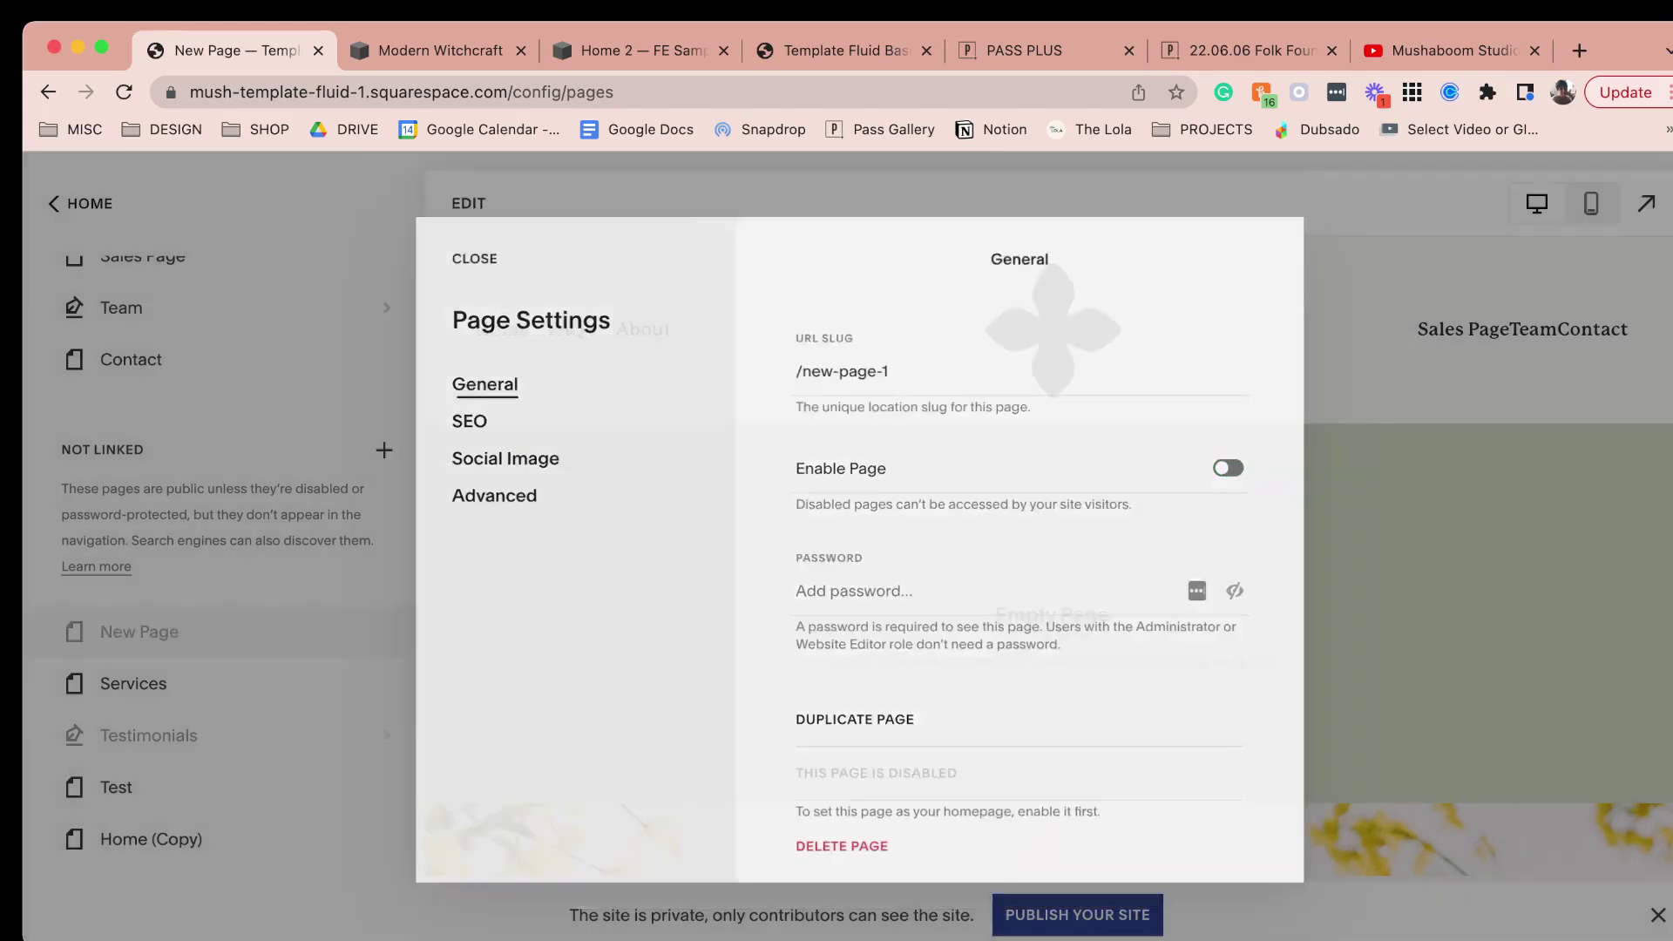